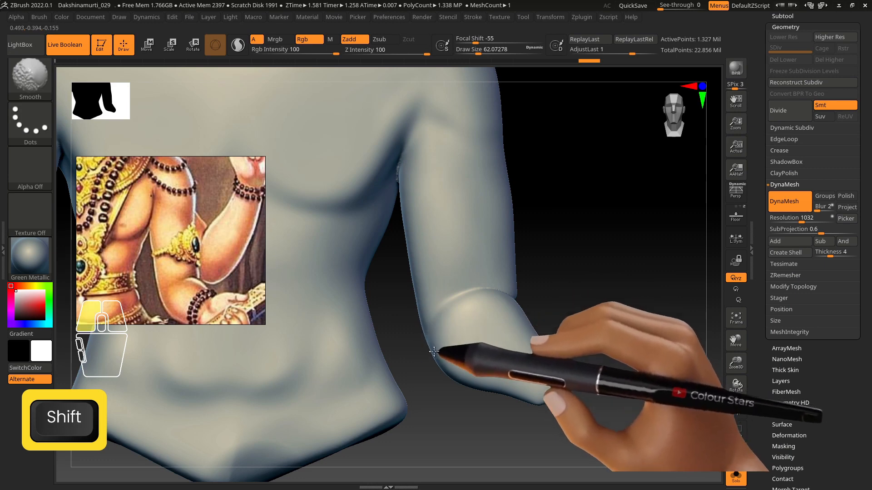
Smooth the inner outline of the bent arm around the elbow and the crease where the upper arm meets the forearm
right_click_drag(441, 322, 442, 352, "alt")
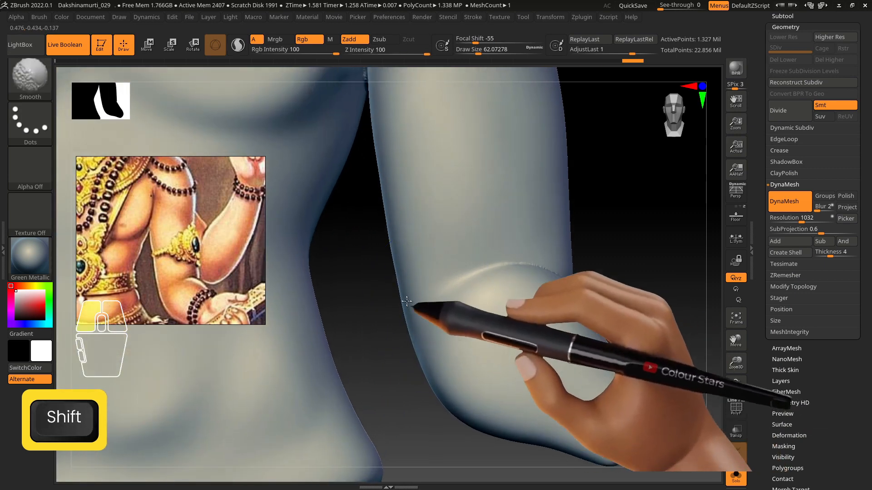
mouse_move(407, 301)
left_mouse_down("shift")
mouse_move(441, 292)
mouse_move(448, 333)
mouse_move(496, 411)
mouse_move(510, 417)
left_mouse_up("shift")
right_click_drag(567, 418, 563, 373, "alt")
key("s")
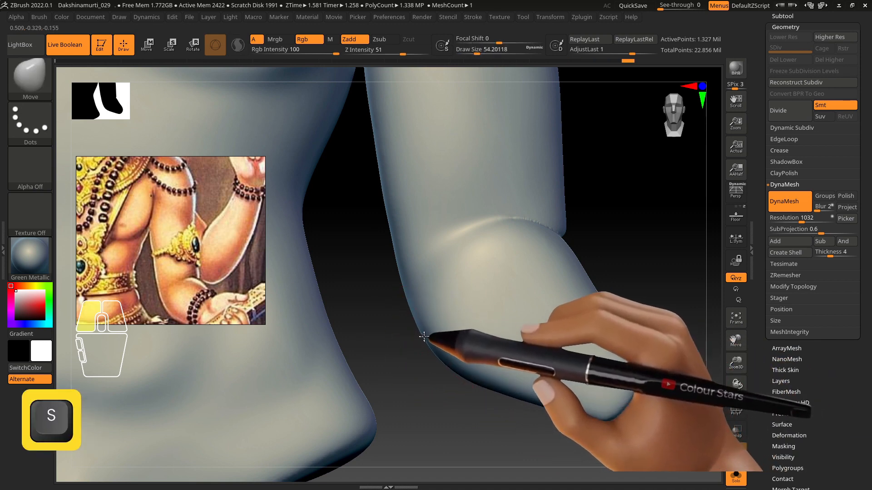
key("shift")
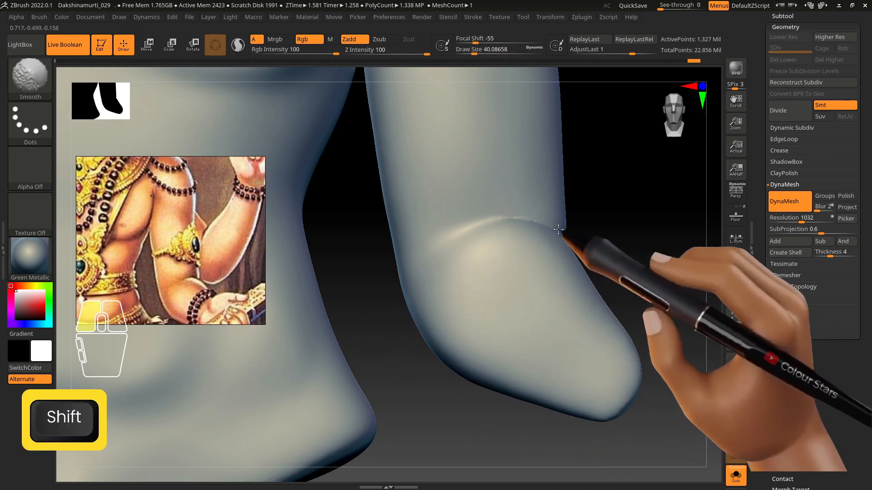
left_click_drag(559, 230, 567, 227, "shift")
left_click_drag(463, 222, 572, 214, "shift")
Mask the surface of the upper arm directly above the elbow crease with the MaskLasso brush
right_click_drag(572, 214, 539, 222, "ctrl")
key("ctrl")
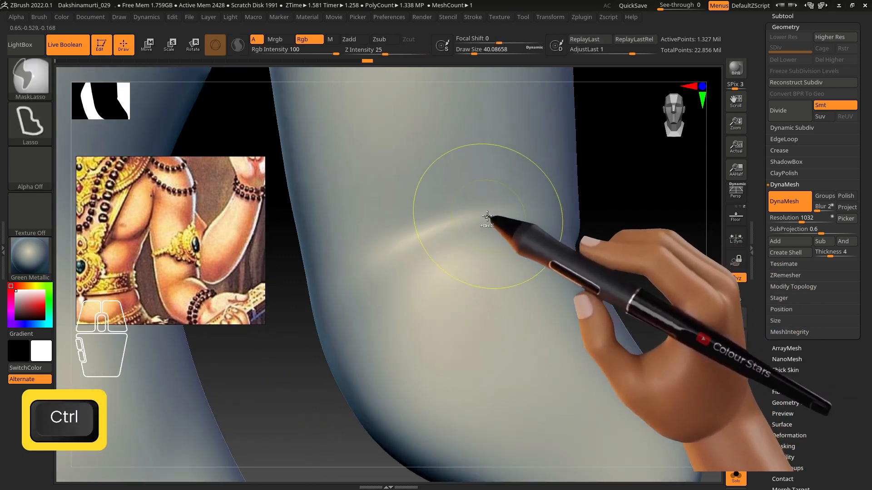
mouse_move(487, 216)
left_mouse_down("ctrl")
mouse_move(570, 234)
mouse_move(473, 140)
left_mouse_up("ctrl")
key("s")
left_click_drag(522, 276, 555, 276)
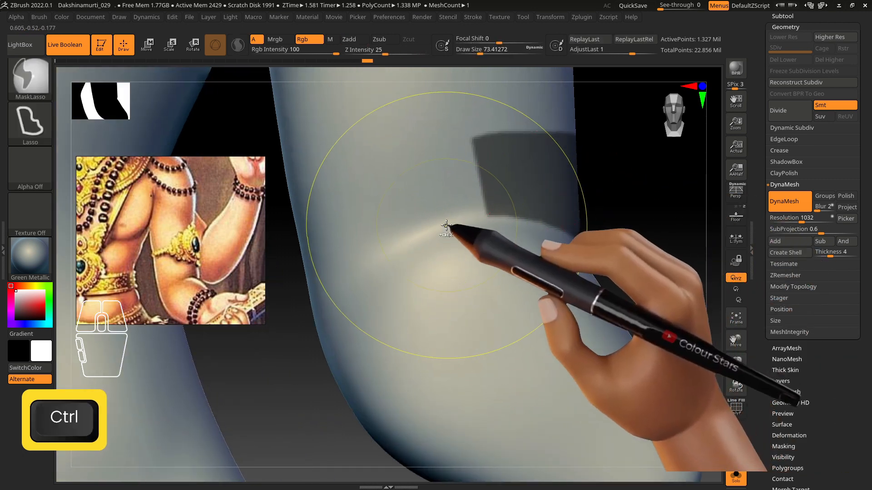
mouse_move(446, 225)
left_mouse_down("ctrl")
mouse_move(532, 212)
mouse_move(355, 166)
left_mouse_up("ctrl")
Shape the elbow crease along the mask's lower edge with a small Move brush and clear the mask
key("s")
left_click_drag(562, 260, 548, 261)
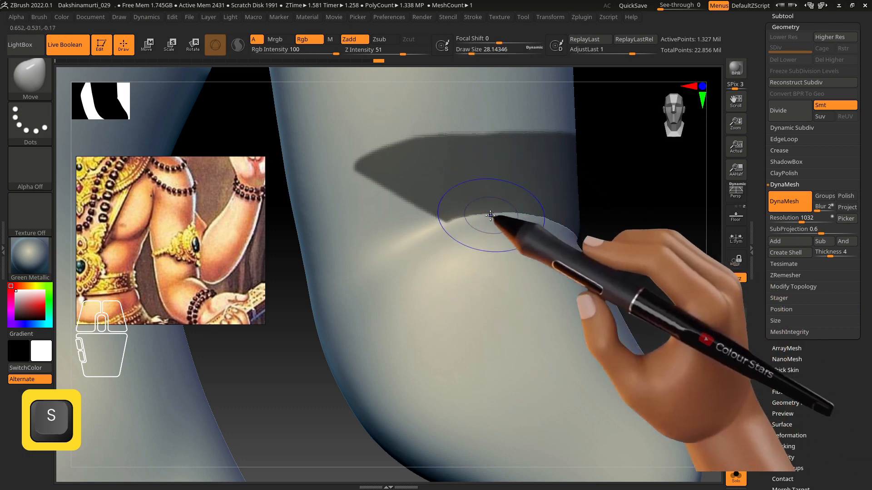
mouse_move(490, 215)
left_mouse_down("shift")
mouse_move(530, 229)
mouse_move(468, 228)
mouse_move(522, 227)
left_mouse_up("shift")
key("s")
mouse_move(505, 227)
left_mouse_down()
mouse_move(555, 233)
mouse_move(496, 219)
mouse_move(464, 229)
mouse_move(538, 230)
left_mouse_up()
left_click_drag(617, 204, 631, 213, "ctrl")
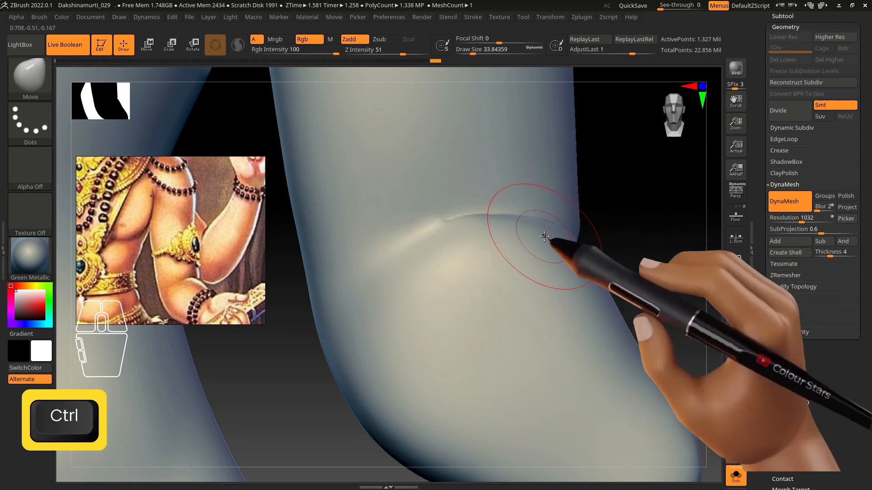
Smooth the elbow crease and the outer side of the arm to blend them into the surrounding form
mouse_move(544, 236)
left_mouse_down("shift")
mouse_move(516, 208)
mouse_move(412, 233)
left_mouse_up("shift")
right_click_drag(572, 282, 572, 253, "ctrl")
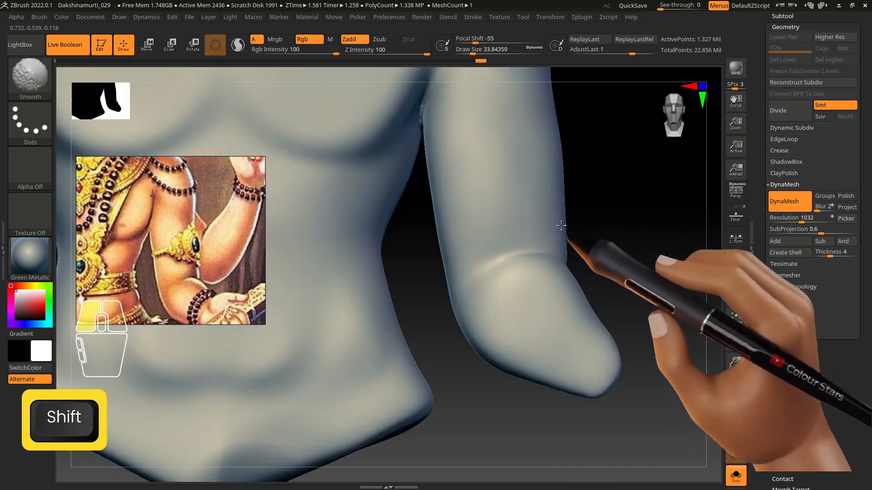
left_click_drag(561, 225, 469, 276, "shift")
mouse_move(595, 295)
right_mouse_down("alt")
mouse_move(601, 266)
mouse_move(612, 320)
right_mouse_up("alt")
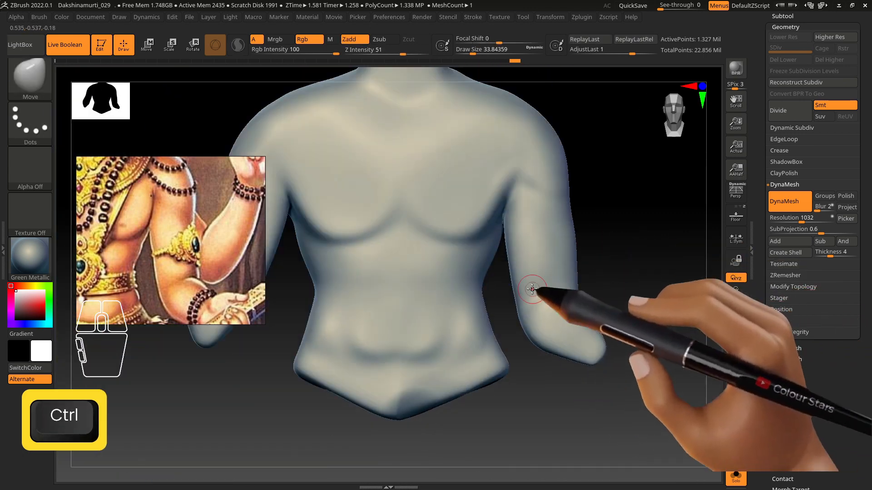
Show all subtools again, select the raised rear forearm, center the gizmo on it and duplicate it
left_click(736, 476)
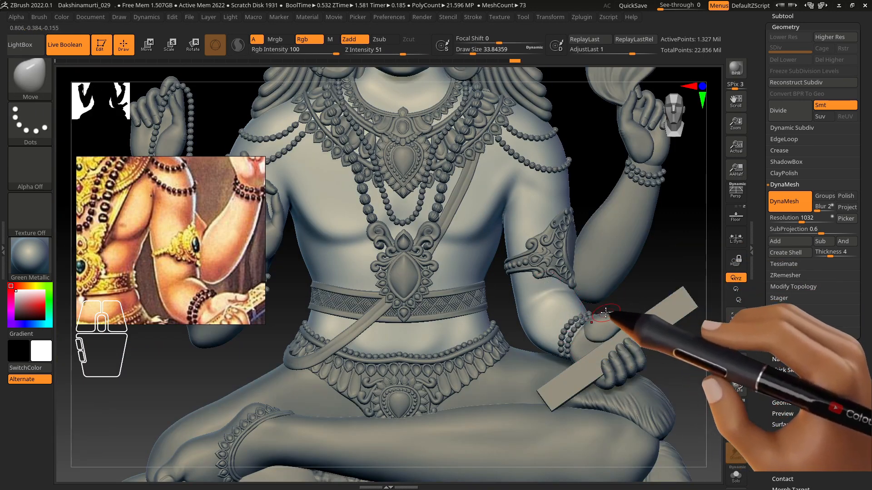
left_click(600, 254, "alt")
key("w")
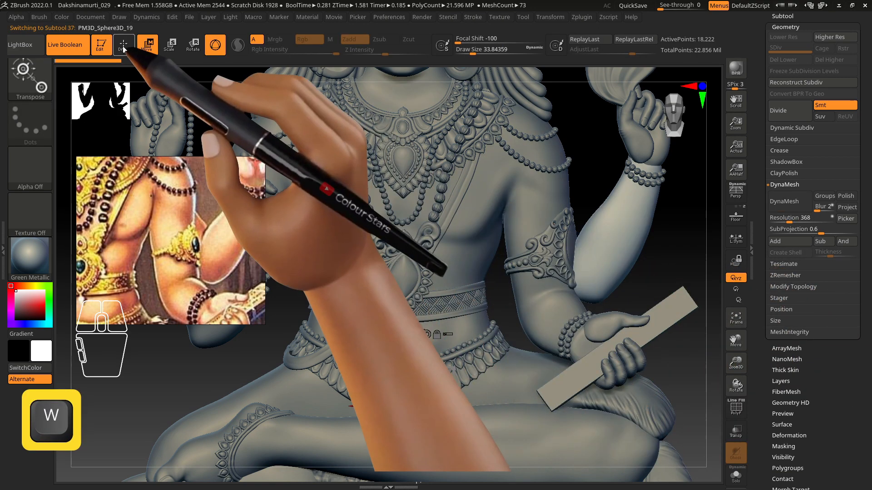
left_click(123, 45)
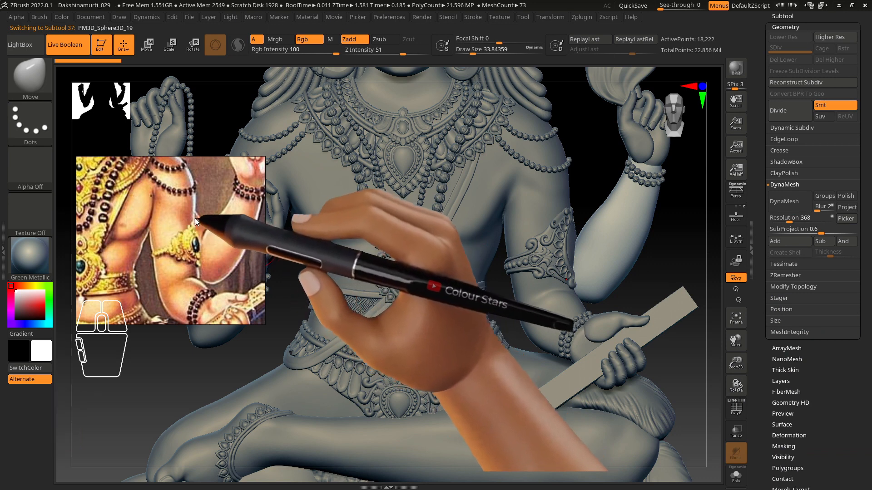
key("w")
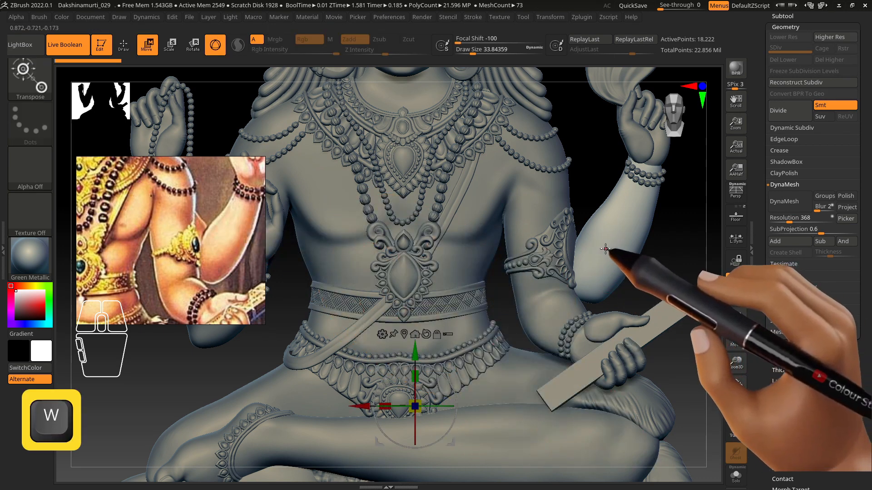
left_click(404, 334)
key("ctrl+shift+d")
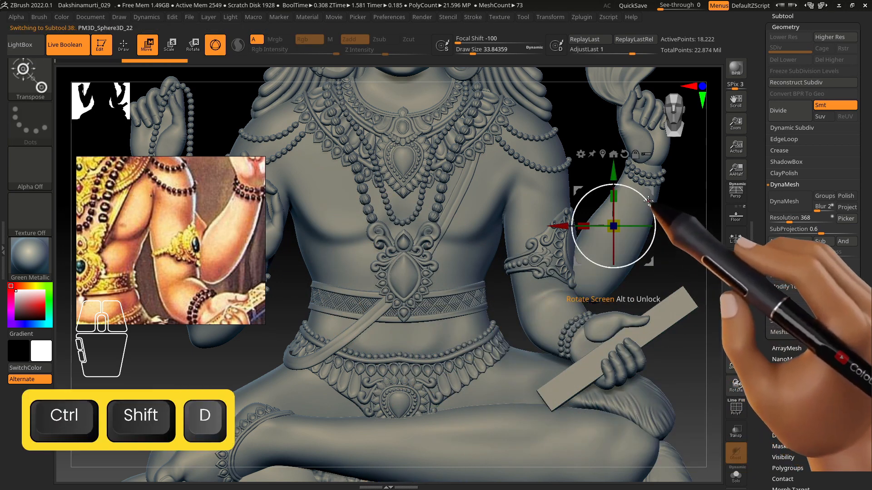
Rotate and move the duplicated forearm so it forms the rear upper arm behind the armlet
left_click_drag(649, 200, 620, 188)
right_click_drag(620, 235, 570, 240)
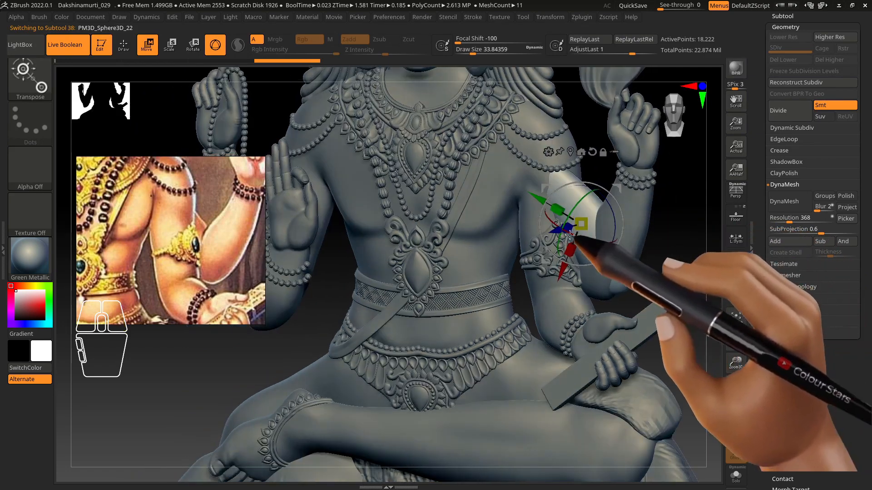
left_click_drag(570, 240, 564, 227)
right_click_drag(627, 225, 616, 216, "shift")
left_click_drag(615, 186, 602, 235)
Isolate the duplicated arm piece and cut off its lower and upper ends with the TrimRect brush
left_click(735, 475)
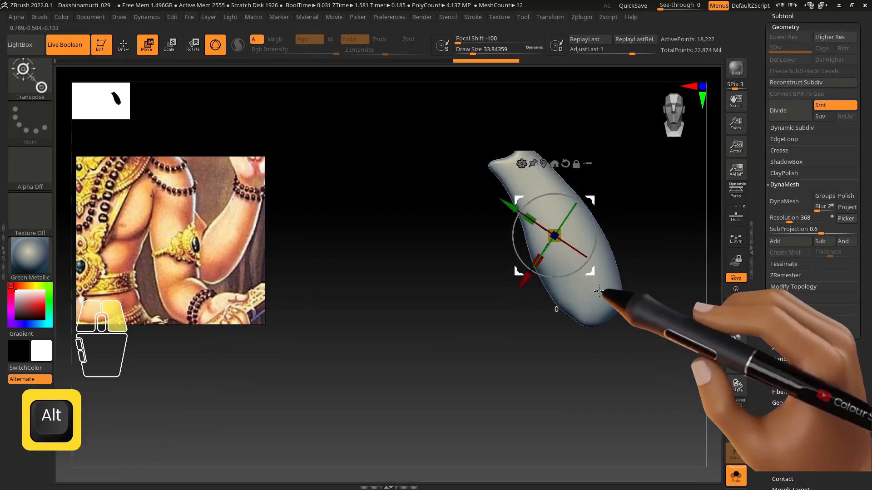
left_click(122, 48)
left_click(24, 81, "ctrl+shift")
left_click(223, 149, "ctrl+shift")
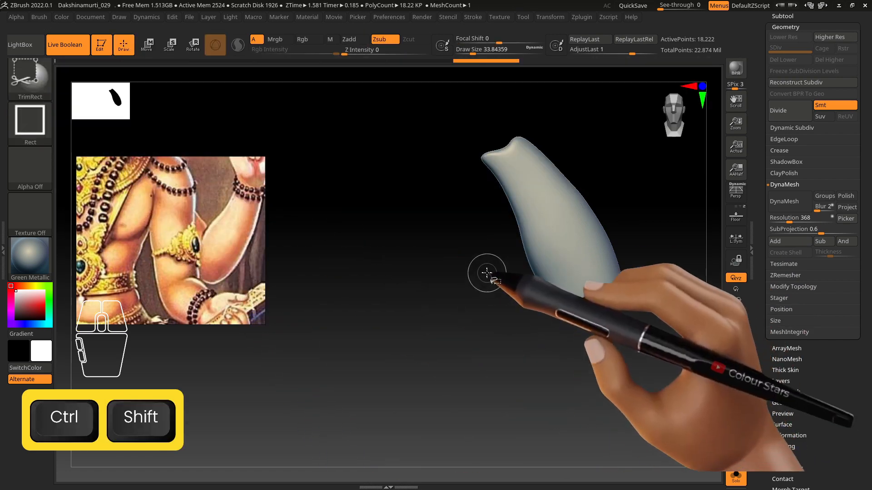
left_click_drag(484, 270, 664, 415, "ctrl+shift")
mouse_move(394, 125)
left_mouse_down("ctrl+shift")
mouse_move(570, 184)
mouse_move(604, 184)
left_mouse_up("ctrl+shift")
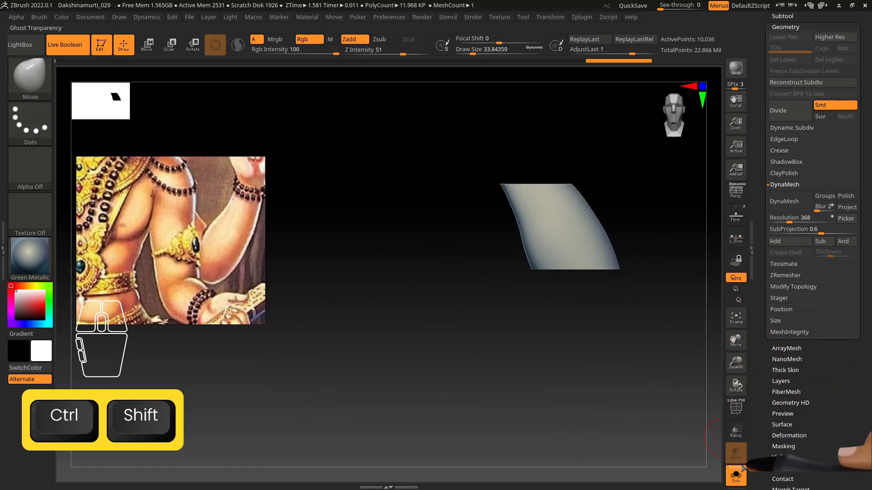
Show all subtools and fit the trimmed upper arm piece behind the armlet with the Move brush at draw size about 99
left_click(735, 476)
key("b")
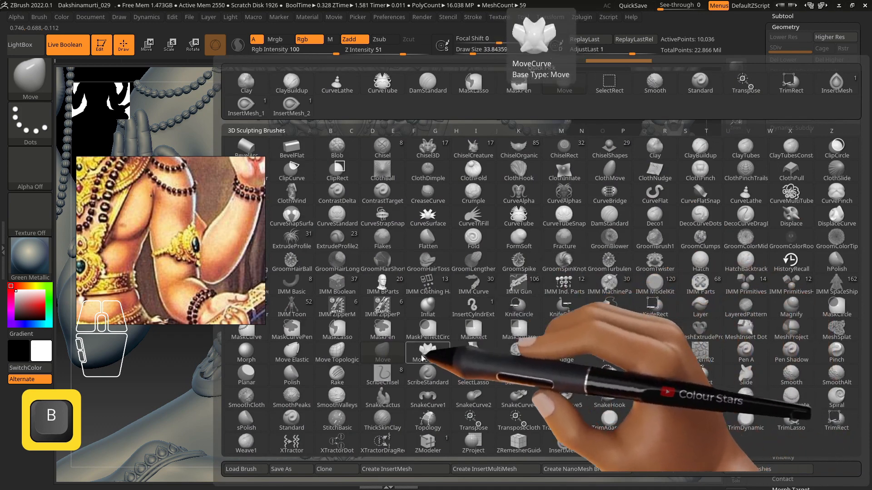
left_click(384, 353)
key("s")
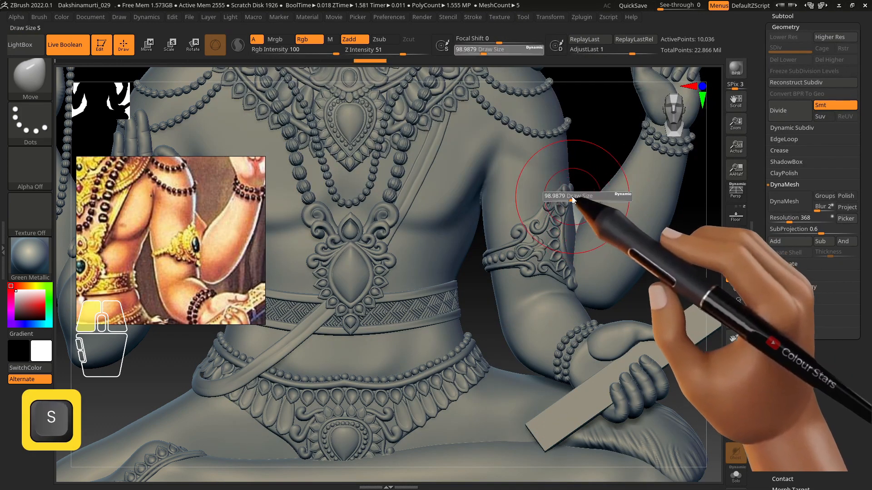
Reshape the raised forearm near its elbow with the Move brush at draw size about 54 and smooth it up to the wrist
key("s")
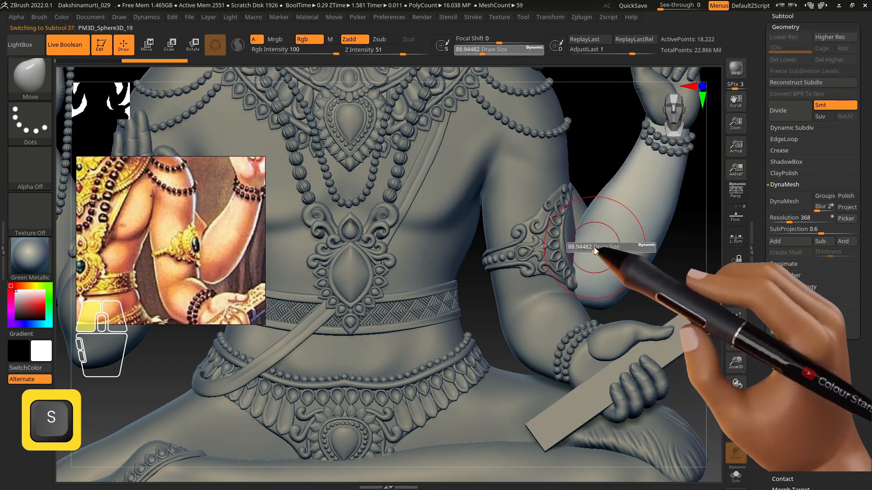
mouse_move(588, 234)
left_mouse_down("shift")
mouse_move(619, 191)
mouse_move(605, 293)
left_mouse_up("shift")
key("s")
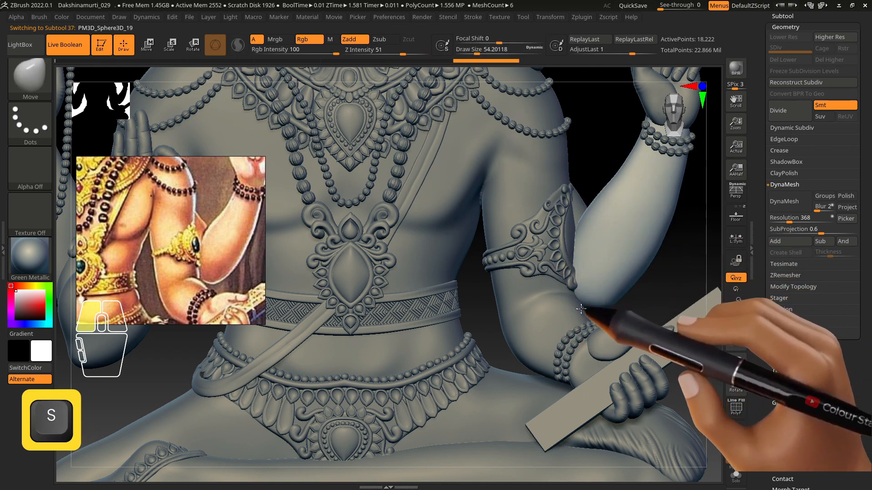
right_click_drag(602, 291, 625, 273, "alt")
left_click_drag(624, 272, 677, 165, "shift")
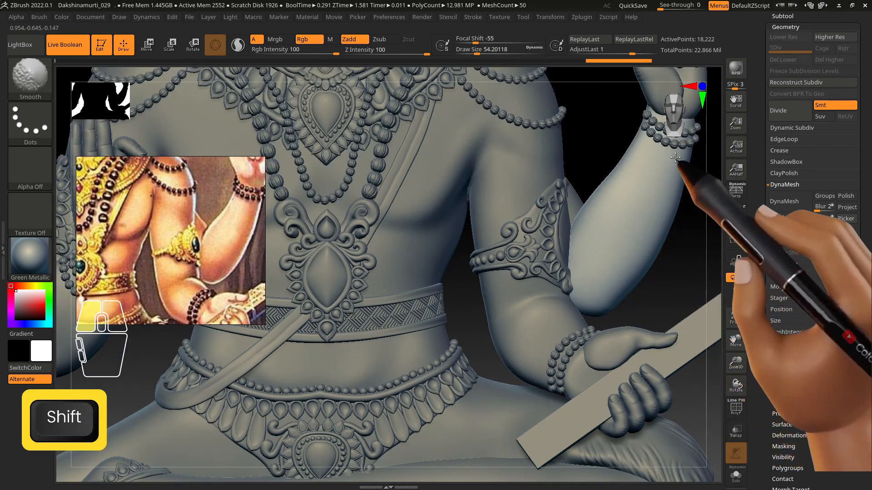
Refine the raised forearm's contours between armlet and wrist with smoothing and the Move brush at draw size about 42
mouse_move(652, 206)
right_mouse_down("alt")
mouse_move(607, 266)
mouse_move(607, 294)
right_mouse_up("alt")
left_click_drag(609, 296, 617, 281, "shift")
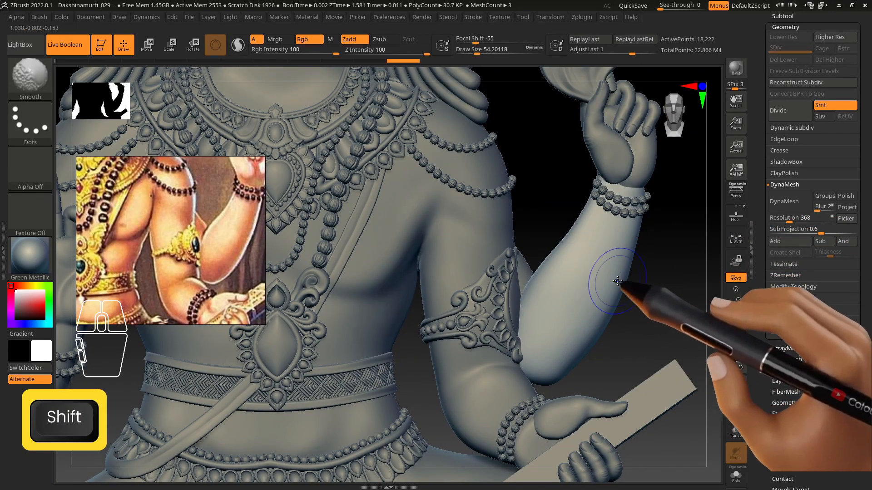
key("s")
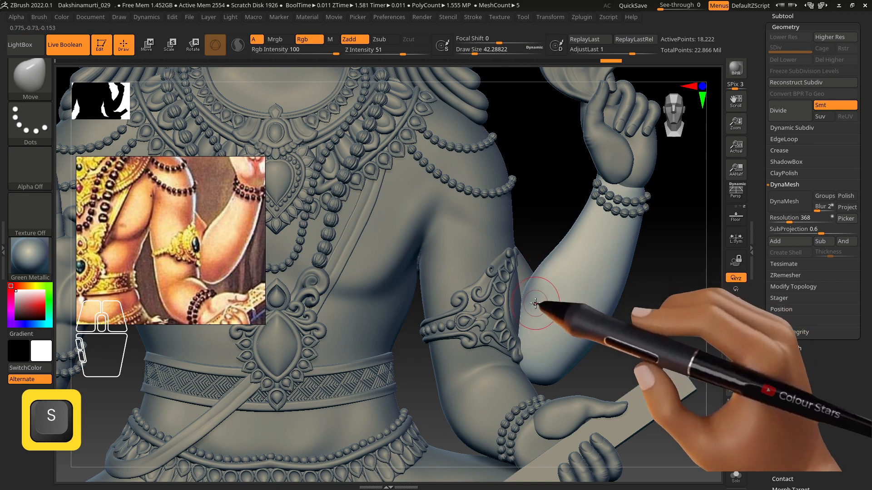
left_click_drag(537, 282, 587, 216, "shift")
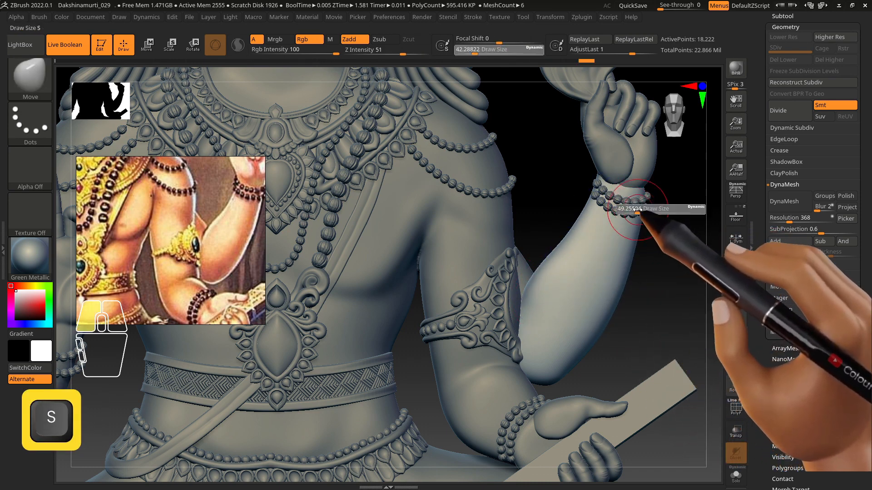
Fit the bead bracelets closer around the raised wrist with the Move brush at draw size about 96
key("s")
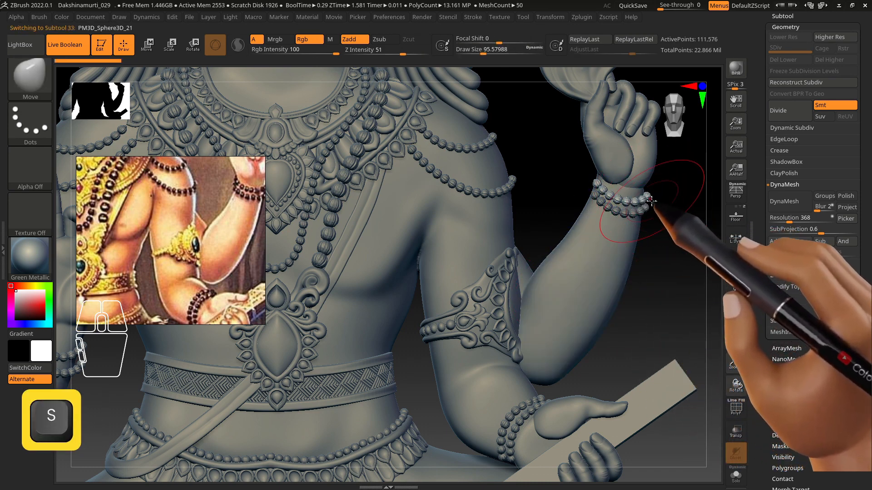
left_click_drag(651, 200, 647, 202)
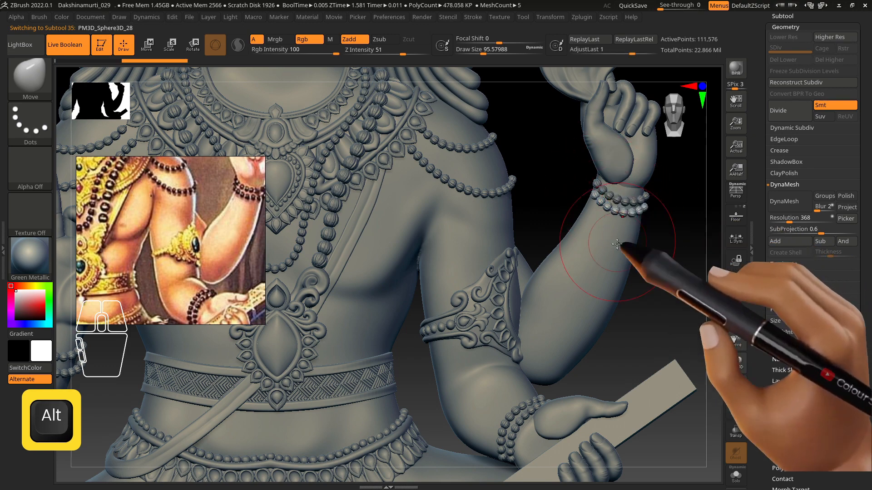
right_click_drag(620, 244, 575, 197, "alt")
Select the palm piece of the lower hand and enlarge the reference image on the hand holding the manuscript
scroll(144, 248, "down", 4)
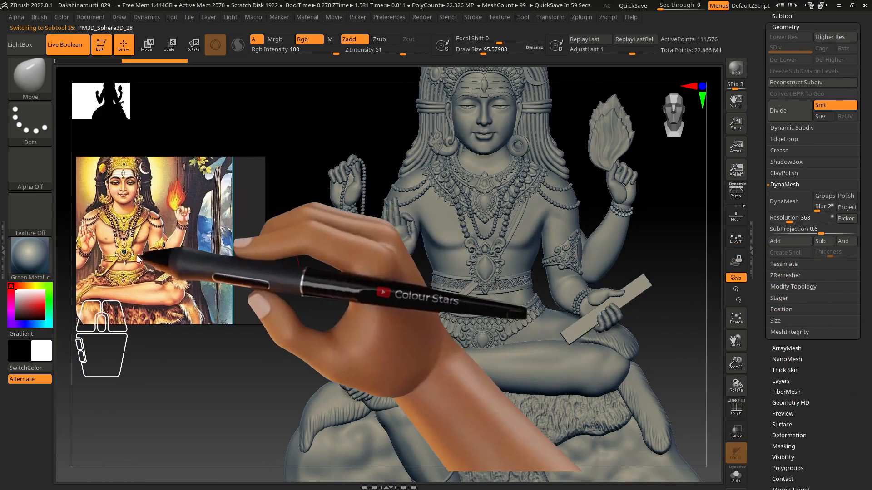
scroll(130, 251, "up", 4)
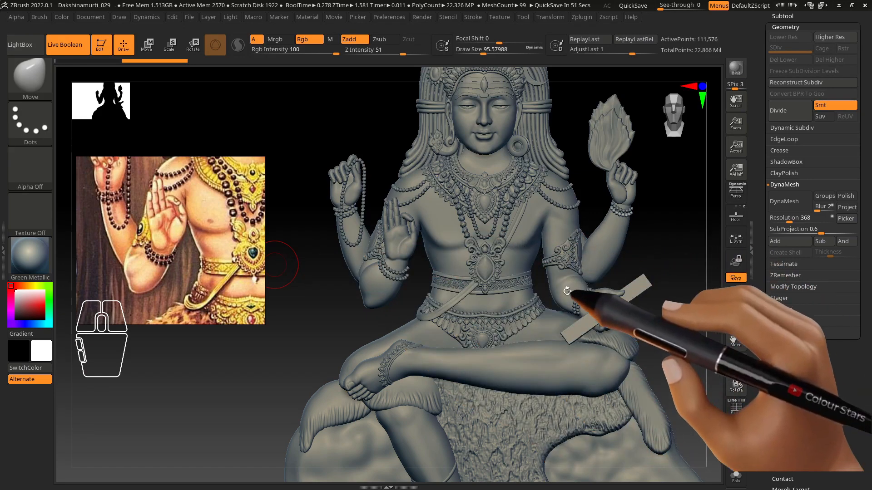
mouse_move(594, 321)
right_mouse_down("alt")
mouse_move(604, 326)
mouse_move(590, 325)
mouse_move(611, 315)
mouse_move(627, 411)
mouse_move(561, 316)
mouse_move(519, 352)
right_mouse_up("alt")
left_click(523, 393, "alt")
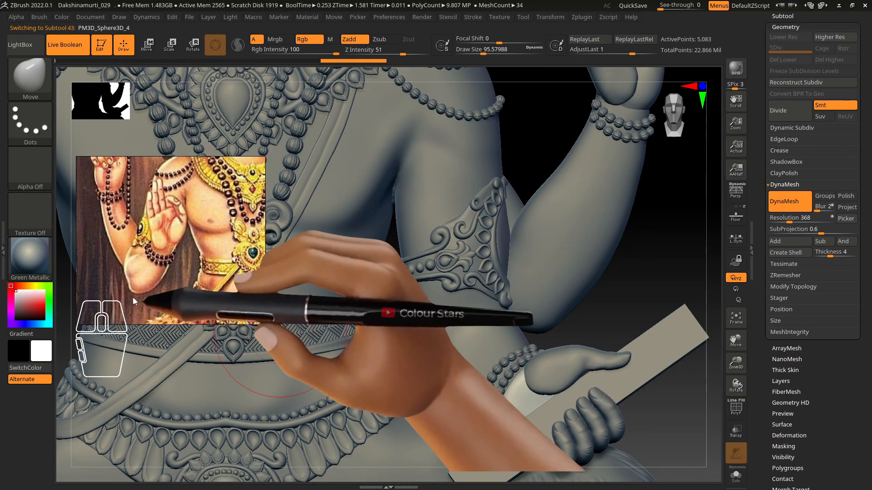
middle_click_drag(174, 252, 49, 235)
scroll(191, 247, "up", 3)
middle_click_drag(210, 255, 188, 267)
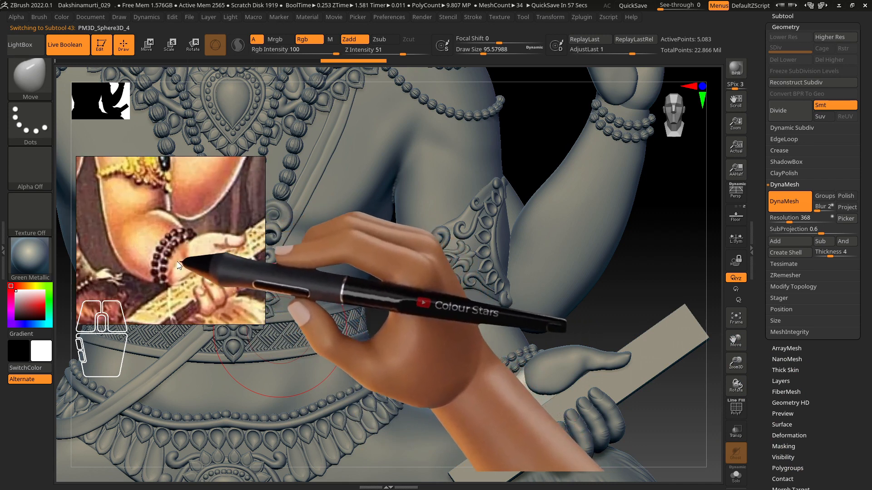
Isolate the palm piece of the lower hand and subdivide it once
left_click(545, 387, "alt")
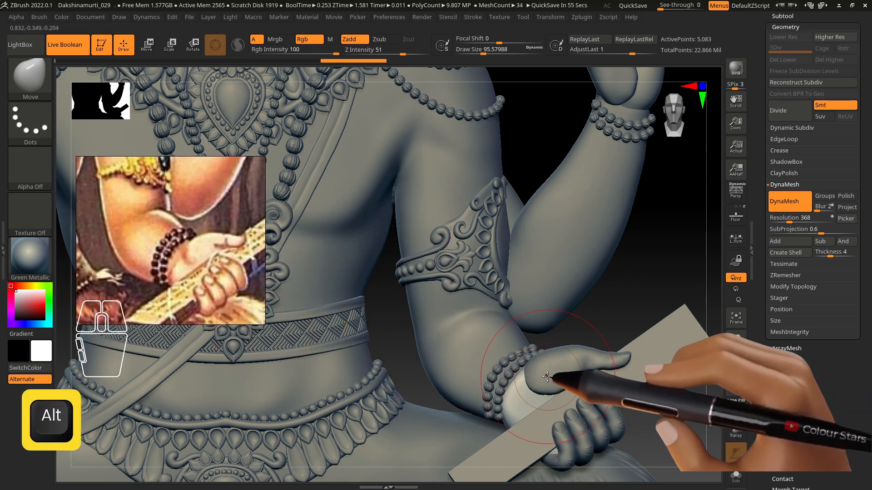
left_click(522, 400, "alt")
left_click(735, 475)
mouse_move(527, 378)
right_mouse_down("alt")
mouse_move(502, 287)
mouse_move(564, 311)
right_mouse_up("alt")
key("ctrl+d")
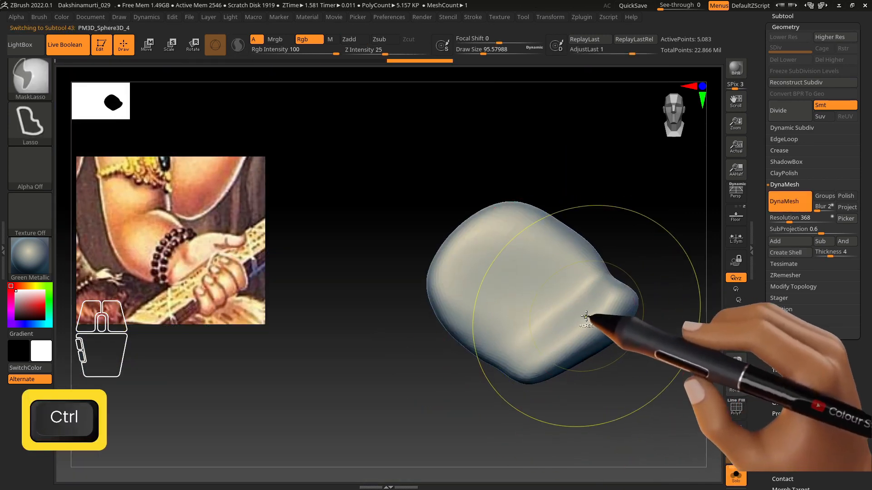
key("shift")
left_click_drag(554, 337, 526, 313, "shift")
key("ctrl+z")
key("ctrl+z")
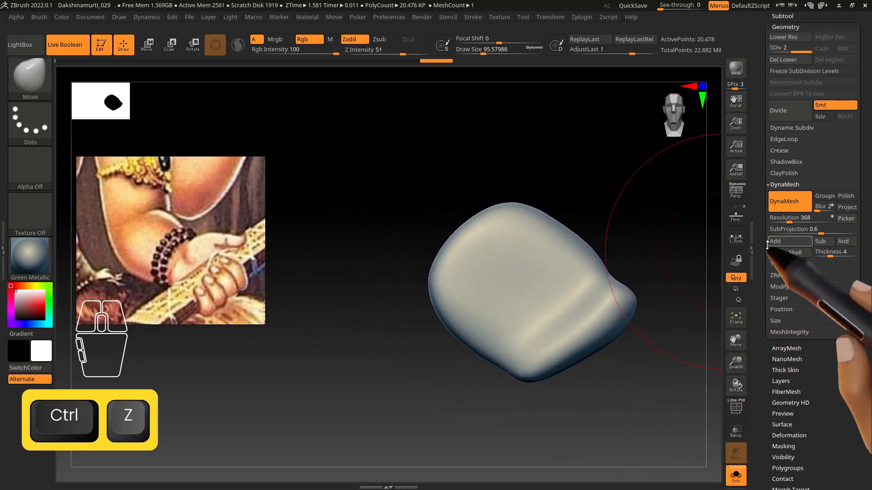
Remesh the isolated palm piece with DynaMesh at resolution 640
left_click_drag(789, 221, 794, 221)
left_click_drag(653, 191, 588, 174, "ctrl")
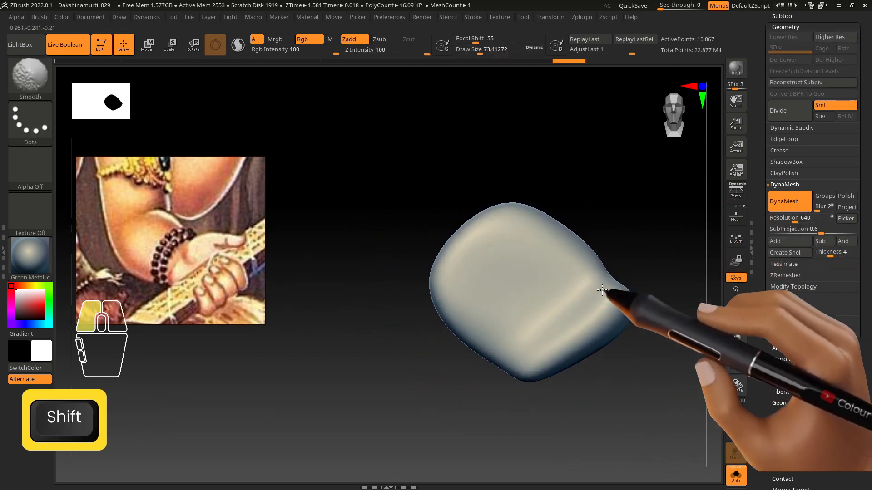
Sculpt shallow folds across the palm piece with the ClayBuildup brush at Z Intensity 1 and draw size about 26
left_click(29, 75)
left_click(540, 153)
key("s")
mouse_move(505, 285)
left_mouse_down()
mouse_move(502, 343)
mouse_move(564, 243)
mouse_move(497, 273)
mouse_move(489, 296)
mouse_move(461, 294)
mouse_move(480, 304)
mouse_move(486, 323)
mouse_move(508, 223)
mouse_move(595, 311)
left_mouse_up()
key("s")
key("s")
key("ctrl")
left_click_drag(510, 270, 571, 277, "alt")
key("s")
mouse_move(520, 284)
left_mouse_down("alt")
mouse_move(525, 325)
mouse_move(472, 307)
left_mouse_up("alt")
key("s")
left_click_drag(480, 294, 488, 294)
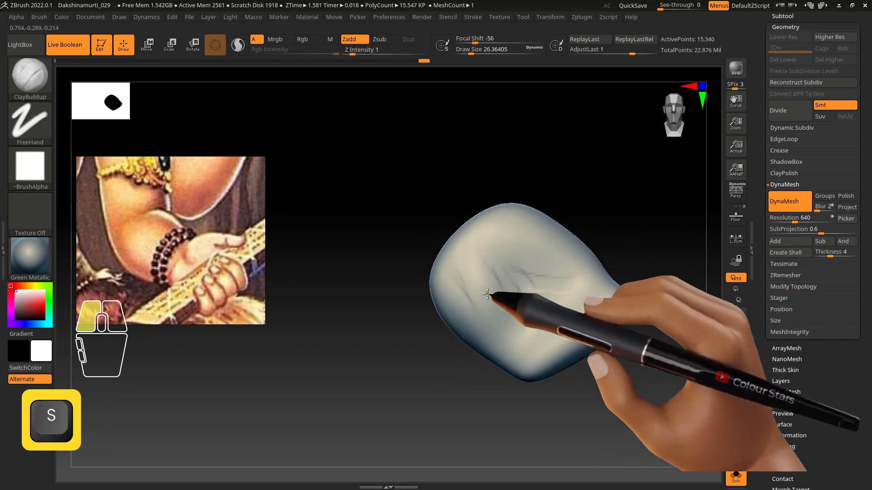
key("s")
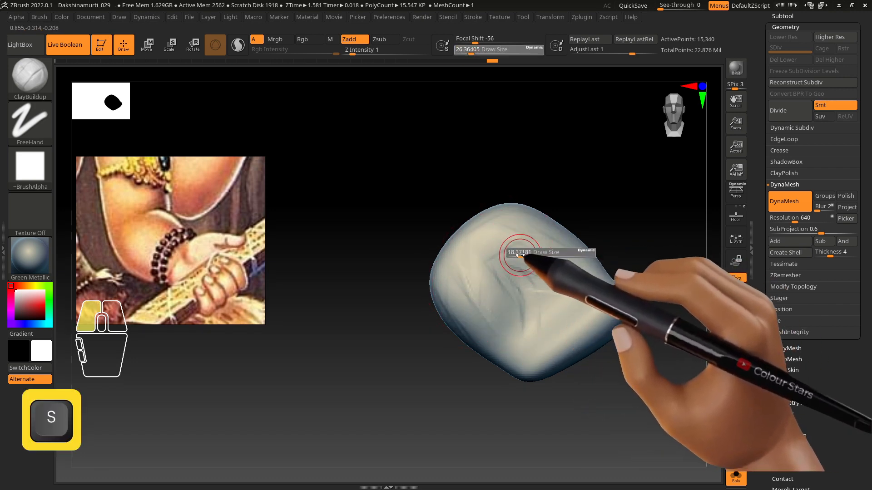
left_click_drag(525, 249, 529, 253)
Smooth the palm folds at draw size about 34 and remesh the palm piece
key("shift")
mouse_move(469, 281)
left_mouse_down("shift")
mouse_move(560, 290)
mouse_move(463, 245)
left_mouse_up("shift")
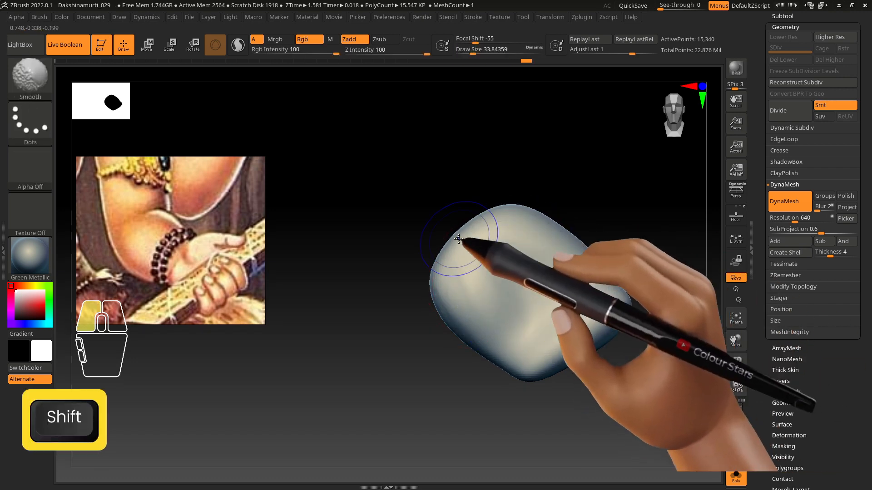
left_click_drag(382, 268, 377, 313)
mouse_move(377, 313)
left_mouse_down("ctrl")
mouse_move(363, 319)
mouse_move(458, 318)
left_mouse_up("ctrl")
left_click_drag(362, 274, 367, 319, "ctrl")
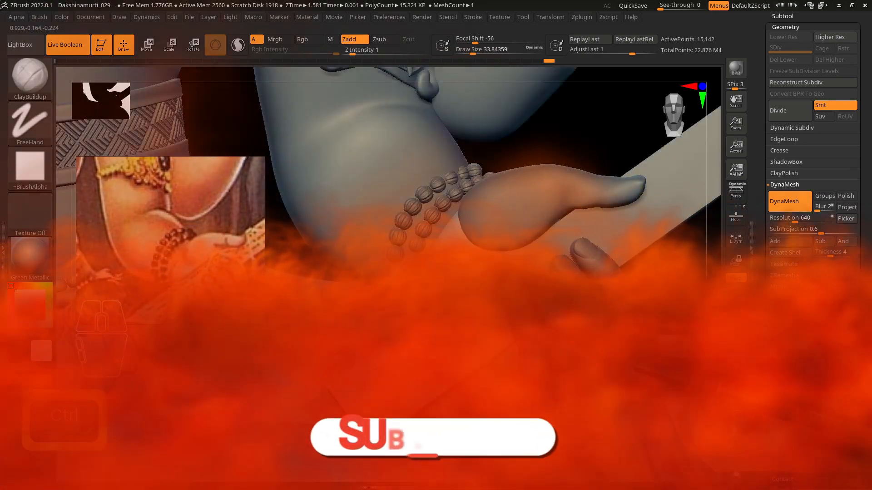
Show the whole sculpture and adjust the palm beside the bracelets with the Move brush at draw size about 28
key("b")
key("m")
key("v")
key("s")
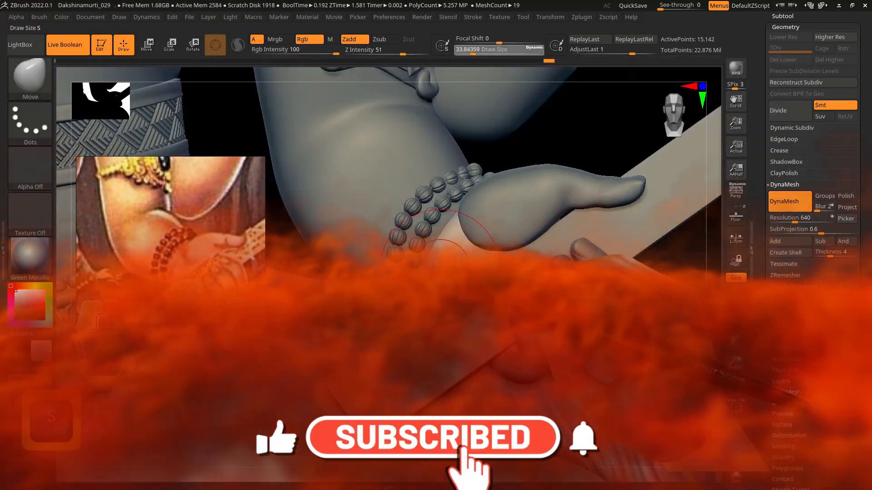
left_click_drag(439, 242, 444, 242)
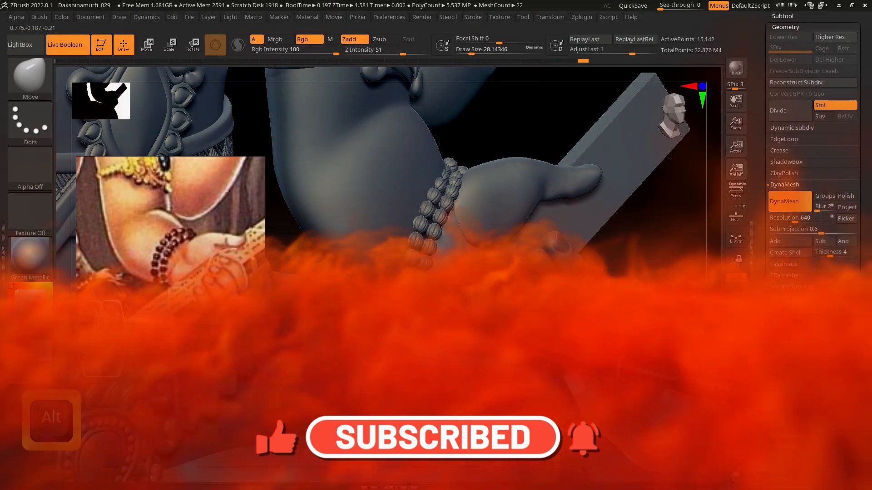
Select the manuscript plank and shift it slightly along the hand
left_click(573, 217, "alt")
key("w")
left_click_drag(554, 227, 560, 227)
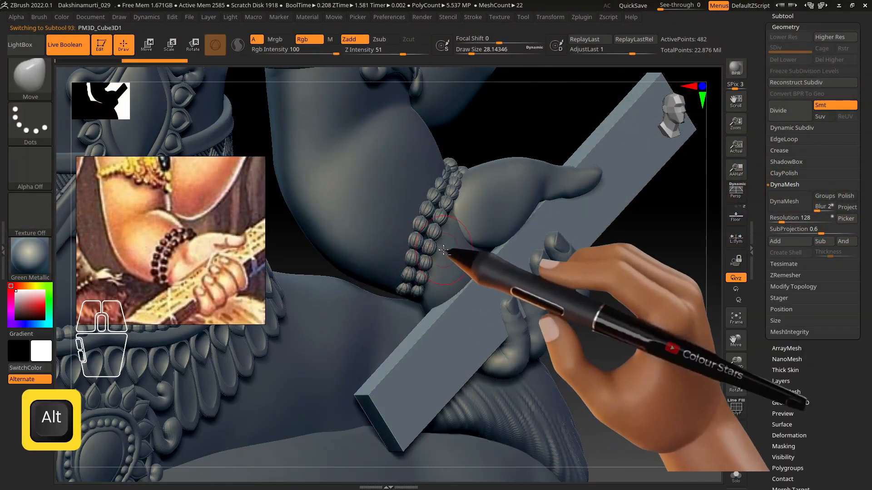
Smooth the thumb piece and adjust the wrist area with the Move brush at draw size about 36
key("s")
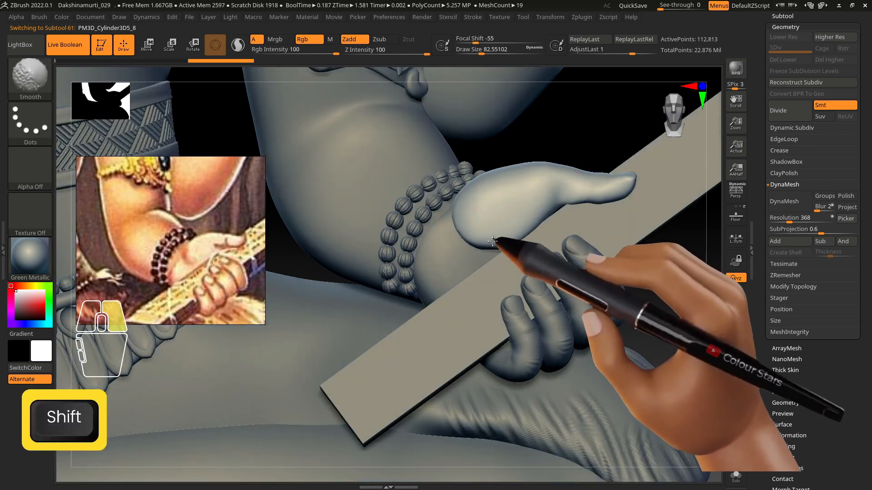
key("s")
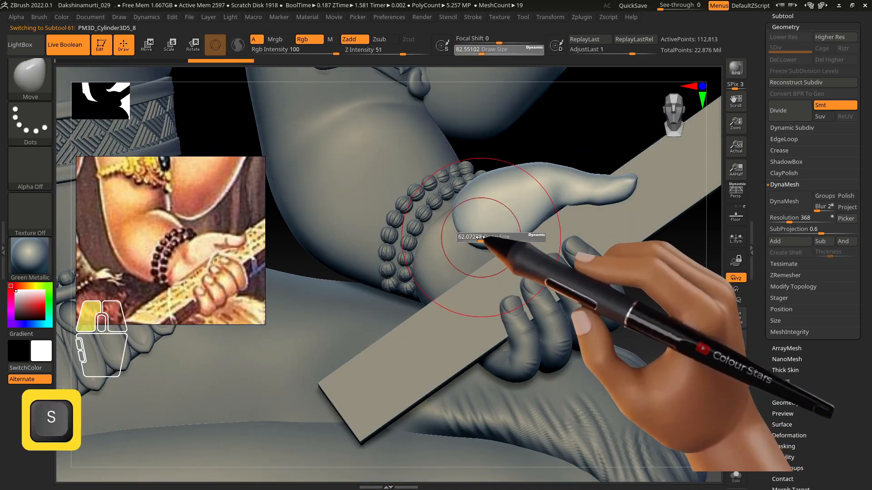
key("s")
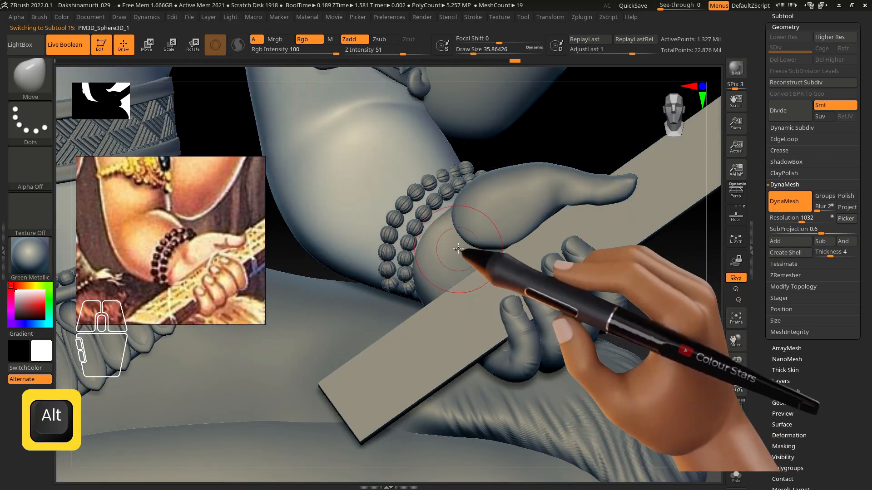
Merge the thumb piece down with the palm piece into one subtool
left_click(484, 219, "alt")
left_click_drag(812, 37, 812, 97)
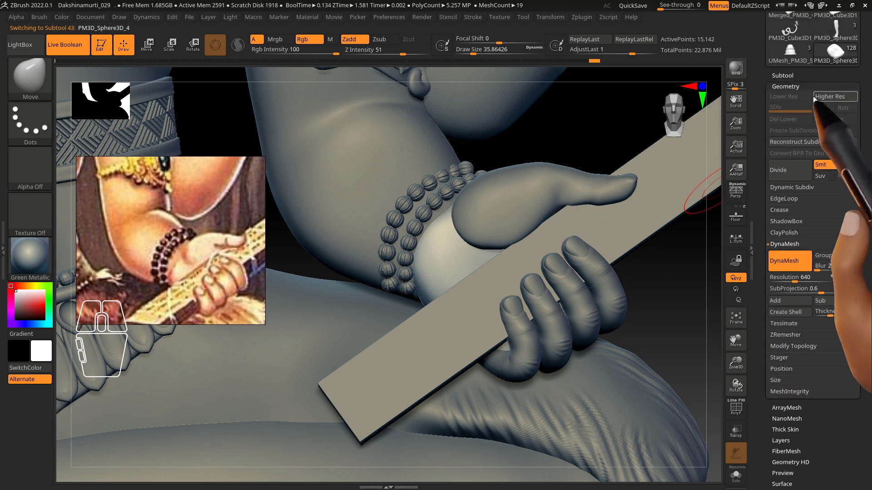
left_click(783, 75)
left_click(510, 219, "alt")
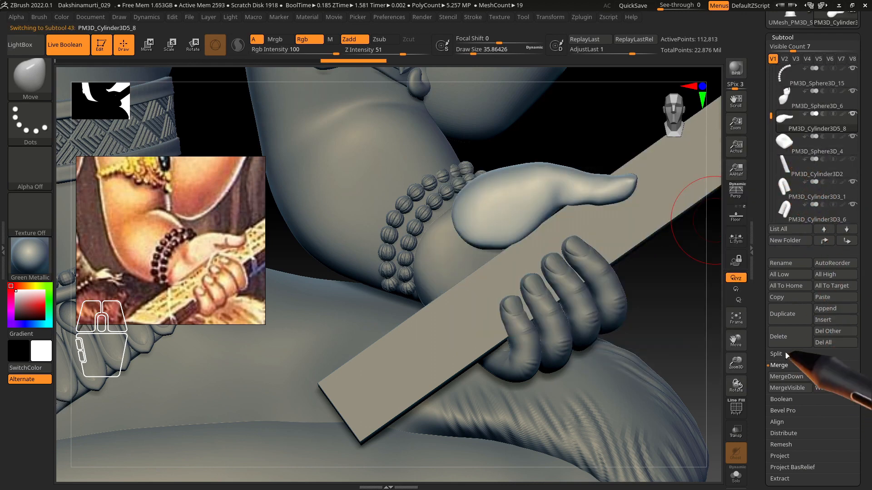
left_click(699, 401)
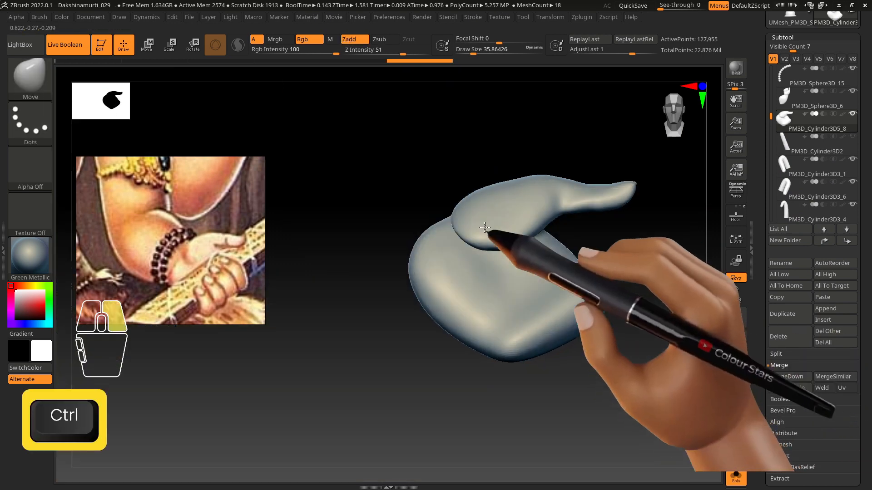
Isolate the merged thumb and palm and remesh them with DynaMesh at resolution 1256
left_click_drag(863, 406, 863, 209)
left_click(786, 299)
left_click(790, 199)
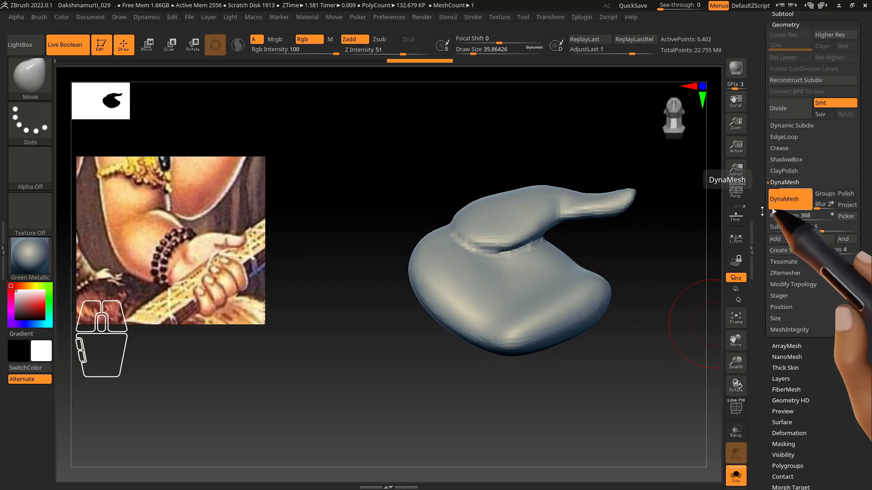
key("ctrl+z")
left_click_drag(789, 217, 804, 218)
left_click(792, 202)
Smooth the seam between the thumb and the palm, and raise the DynaMesh resolution to 1864
right_click_drag(495, 277, 471, 248)
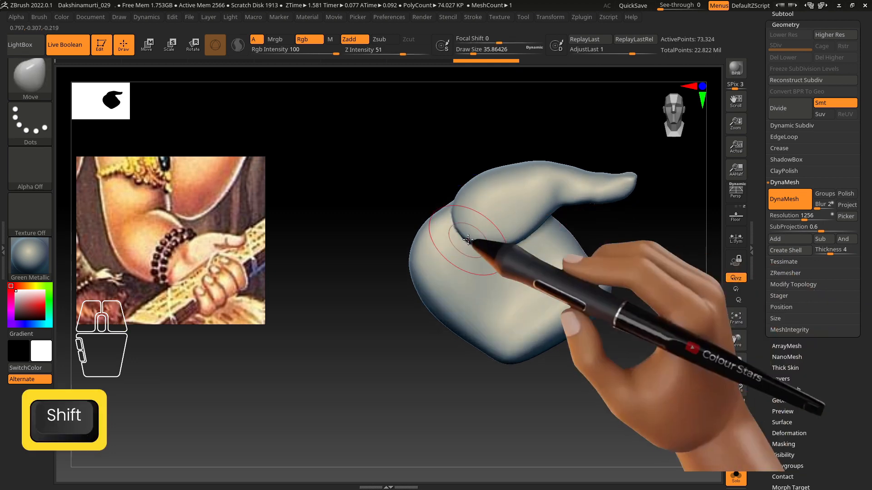
mouse_move(466, 234)
left_mouse_down("shift")
mouse_move(488, 253)
mouse_move(472, 243)
mouse_move(522, 261)
left_mouse_up("shift")
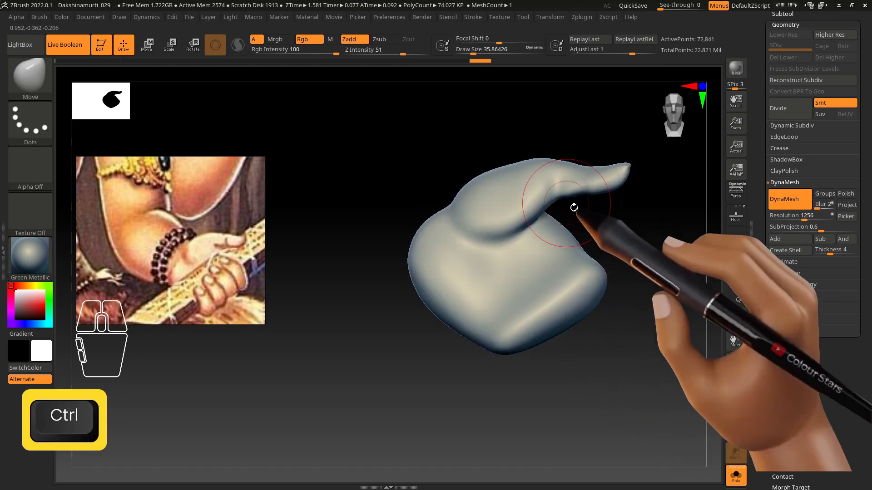
left_click_drag(805, 218, 811, 219)
left_click_drag(677, 238, 650, 259, "ctrl")
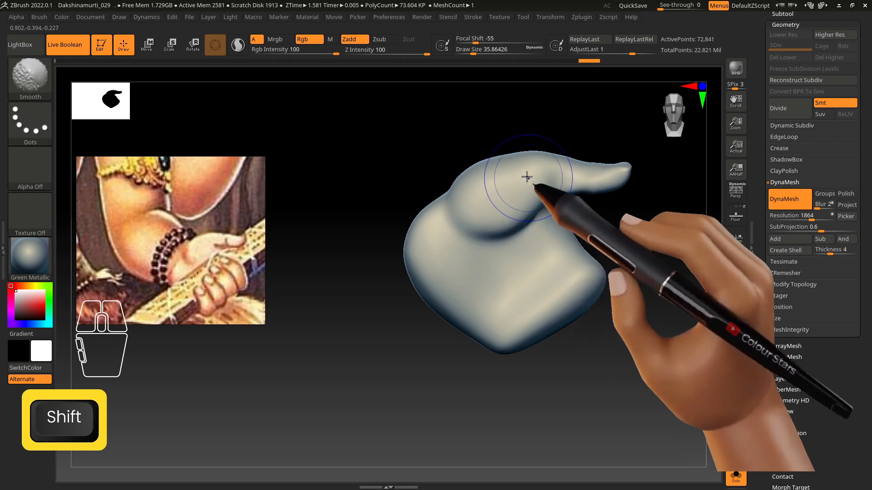
Smooth the thumb's surface from its base to the tip at draw size about 34
mouse_move(573, 213)
right_mouse_down("alt")
mouse_move(528, 291)
mouse_move(535, 255)
right_mouse_up("alt")
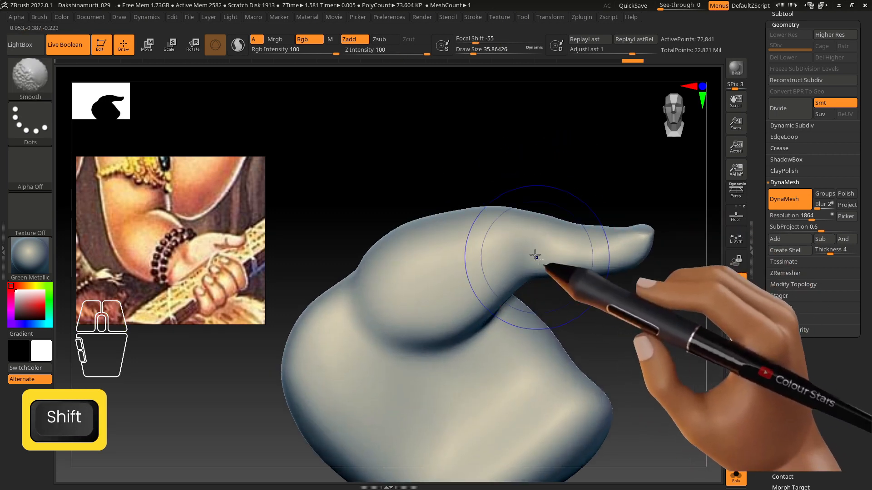
right_click_drag(615, 241, 572, 307, "alt")
key("s")
left_click_drag(573, 307, 569, 307)
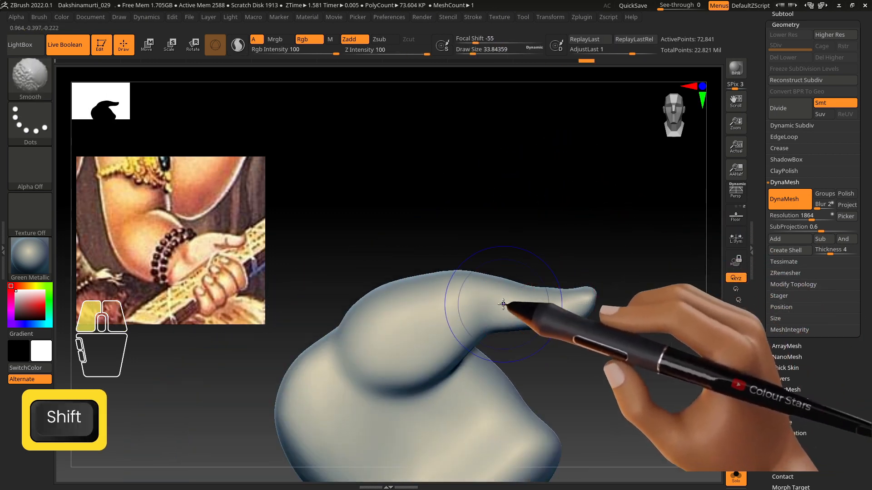
mouse_move(554, 312)
left_mouse_down("shift")
mouse_move(449, 347)
mouse_move(382, 306)
mouse_move(531, 302)
left_mouse_up("shift")
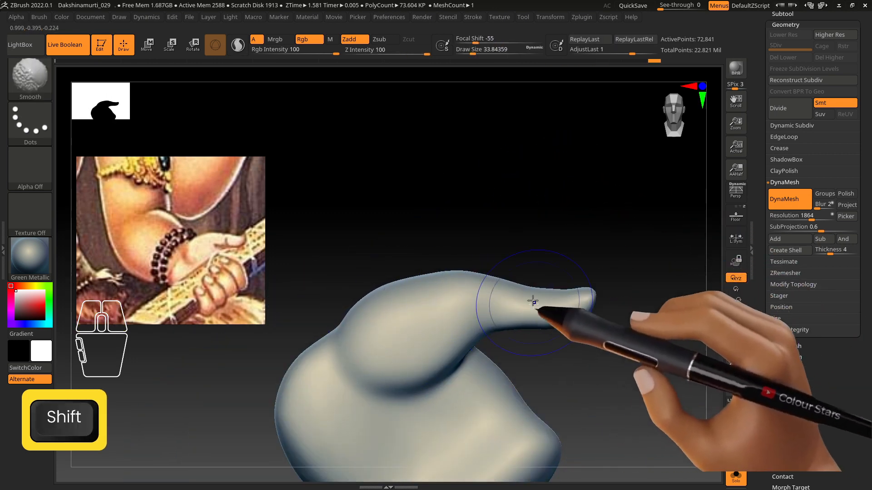
Carve a short crease at the thumb's joint with the DamStandard brush at draw size about 5
mouse_move(476, 311)
right_mouse_down("alt")
mouse_move(481, 267)
mouse_move(459, 245)
right_mouse_up("alt")
key("b")
key("d")
key("s")
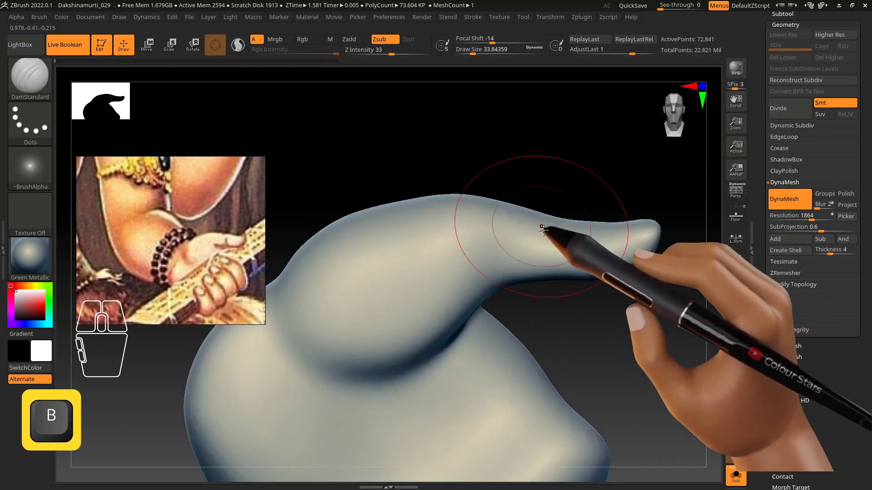
key("ctrl+z")
left_click_drag(547, 249, 573, 303)
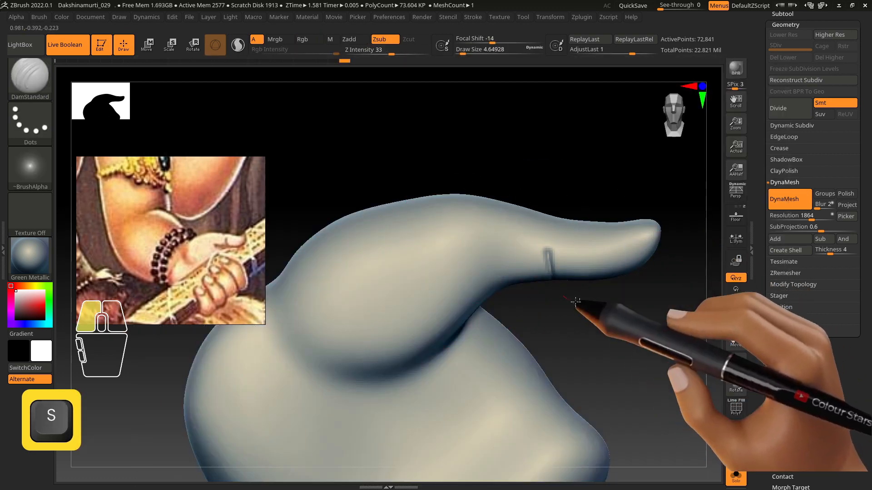
Carve a crease at the thumb's base above the palm with the DamStandard brush at draw size about 7
right_click_drag(525, 273, 547, 255, "alt")
mouse_move(496, 282)
right_mouse_down("alt")
mouse_move(459, 282)
mouse_move(536, 261)
right_mouse_up("alt")
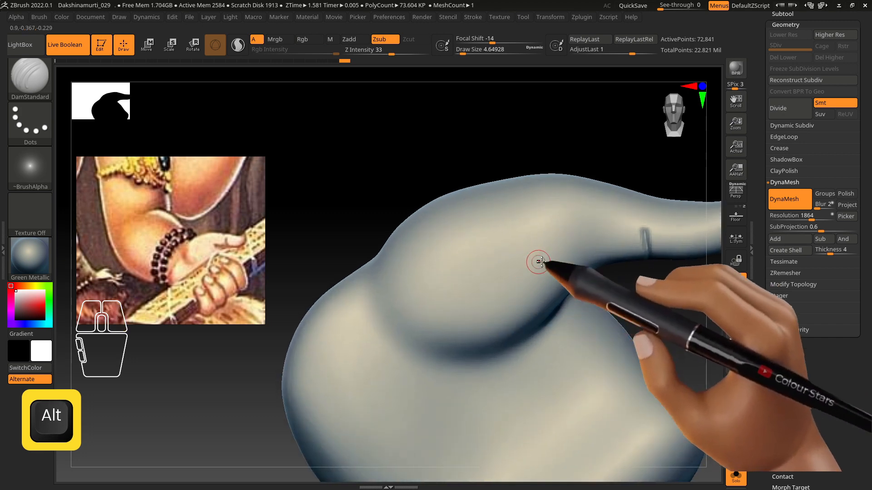
mouse_move(541, 258)
left_mouse_down()
mouse_move(583, 288)
mouse_move(559, 270)
left_mouse_up()
key("s")
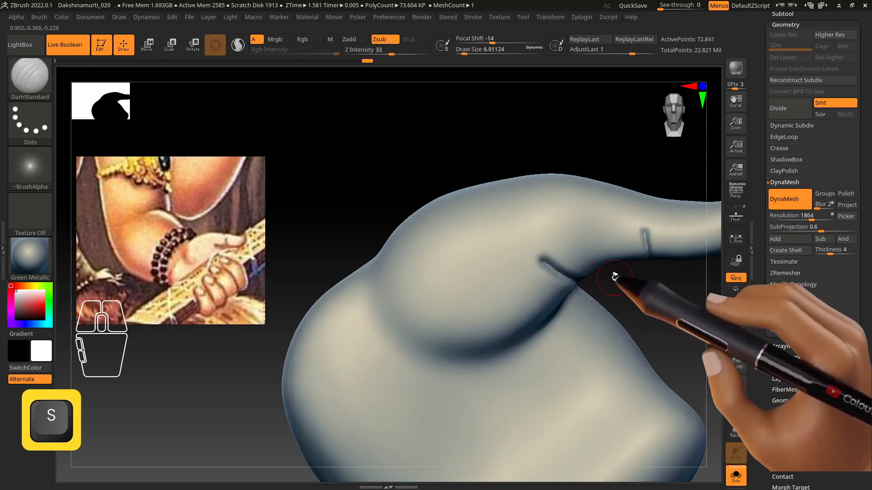
Refine the thumb's underside and joint contour with the Move brush at draw sizes about 32 and 16
mouse_move(619, 276)
right_mouse_down("alt")
mouse_move(574, 282)
mouse_move(586, 266)
right_mouse_up("alt")
key("b")
key("m")
key("v")
key("s")
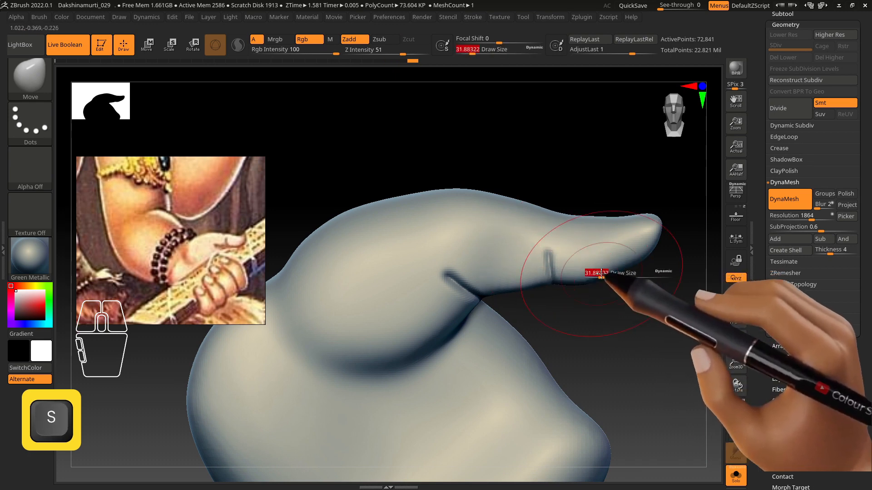
left_click_drag(634, 262, 644, 255)
key("s")
left_click_drag(611, 247, 607, 248)
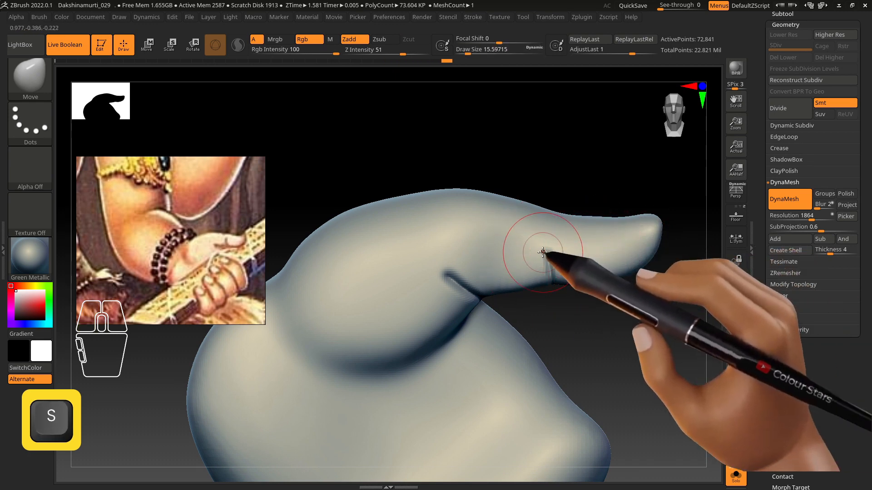
key("s")
left_click_drag(543, 247, 535, 248)
Soften the fold at the thumb's base with smoothing and the Clay brush at Z Intensity 1 and draw size about 14
left_click_drag(473, 321, 420, 320, "shift")
mouse_move(479, 323)
right_mouse_down("alt")
mouse_move(481, 277)
mouse_move(464, 271)
right_mouse_up("alt")
key("b")
key("c")
key("l")
mouse_move(464, 271)
left_mouse_down()
mouse_move(451, 295)
mouse_move(408, 315)
mouse_move(455, 277)
left_mouse_up()
right_click_drag(395, 302, 399, 296)
key("s")
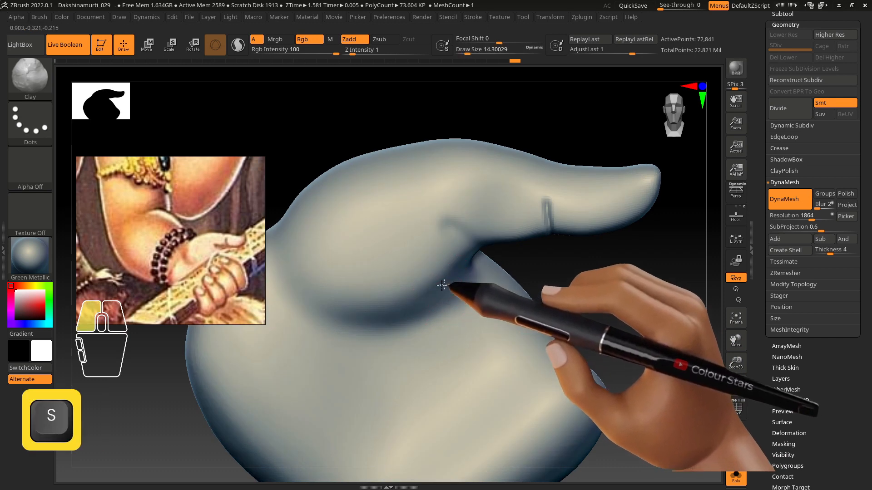
left_click_drag(399, 296, 406, 315)
mouse_move(419, 282)
left_mouse_down("shift")
mouse_move(412, 306)
mouse_move(428, 243)
mouse_move(453, 243)
left_mouse_up("shift")
Blend the web between thumb and palm with the Clay brush at draw size about 16 and smooth the thumb
key("s")
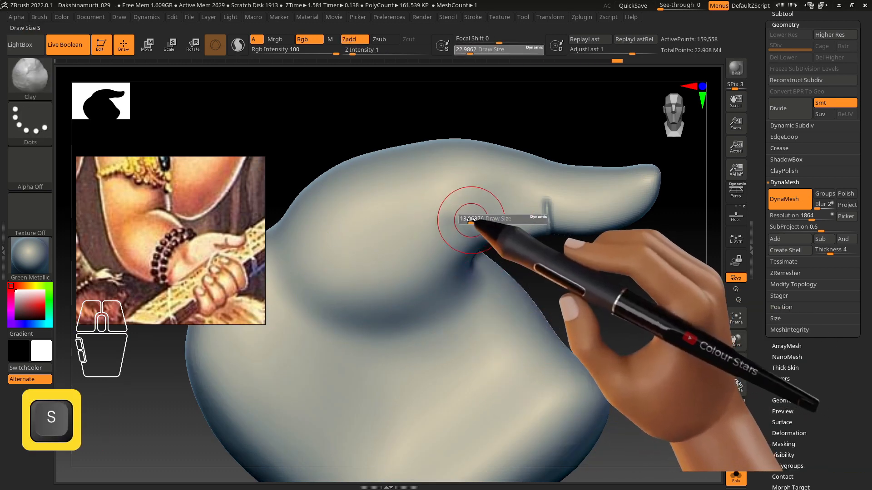
left_click(470, 222)
key("s")
left_click(507, 214)
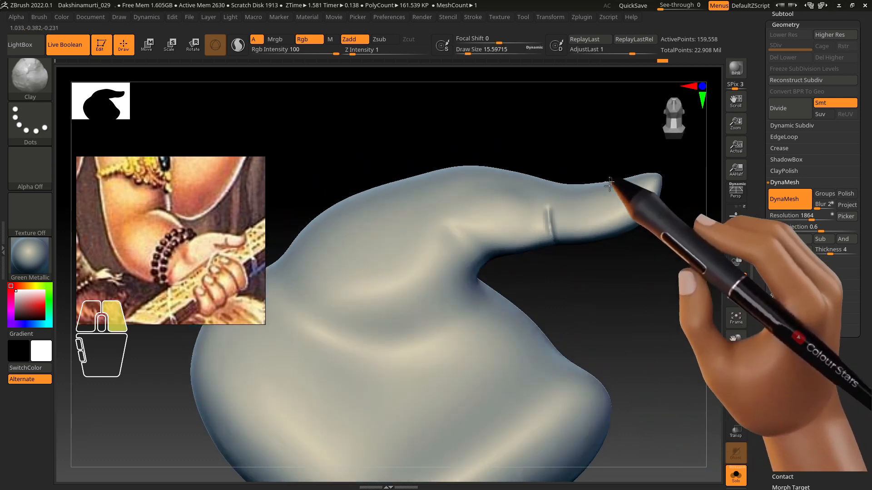
left_click_drag(576, 188, 594, 194, "shift")
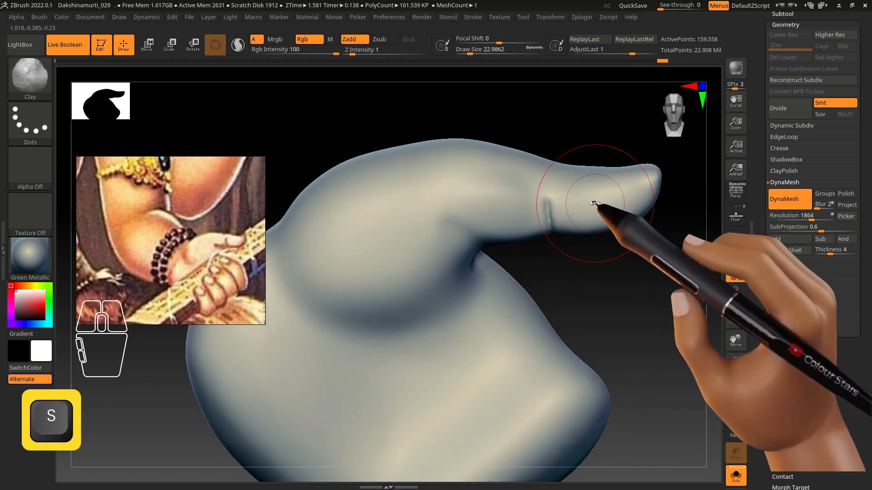
Swell the thumb around its joint crease with the Inflat brush at Z Intensity 10 and smooth the result
left_click(30, 75)
left_click(272, 305)
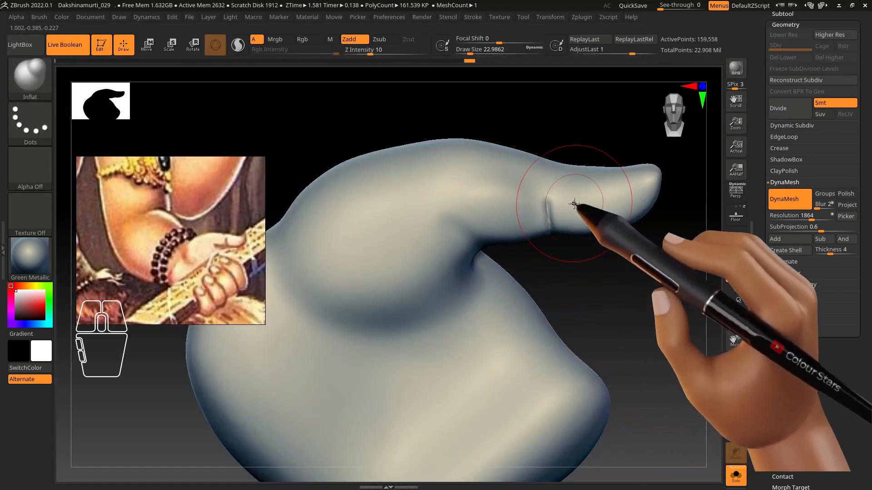
mouse_move(574, 203)
left_mouse_down()
mouse_move(604, 197)
mouse_move(538, 202)
left_mouse_up()
mouse_move(537, 202)
right_mouse_down()
mouse_move(558, 212)
mouse_move(594, 198)
mouse_move(572, 223)
right_mouse_up()
left_click_drag(572, 223, 604, 218, "shift")
key("s")
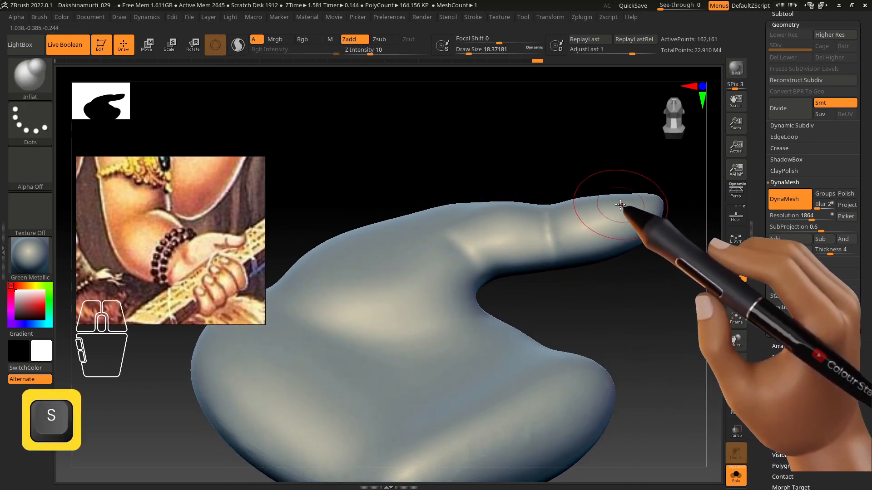
Remesh the hand piece and smooth the thumb, its joint crease and the web at draw size about 18
right_click_drag(546, 234, 563, 281)
left_click_drag(604, 284, 619, 296, "ctrl")
mouse_move(570, 221)
left_mouse_down("shift")
mouse_move(575, 210)
mouse_move(506, 215)
left_mouse_up("shift")
left_click_drag(478, 281, 482, 273, "shift")
right_click_drag(586, 290, 599, 331, "ctrl")
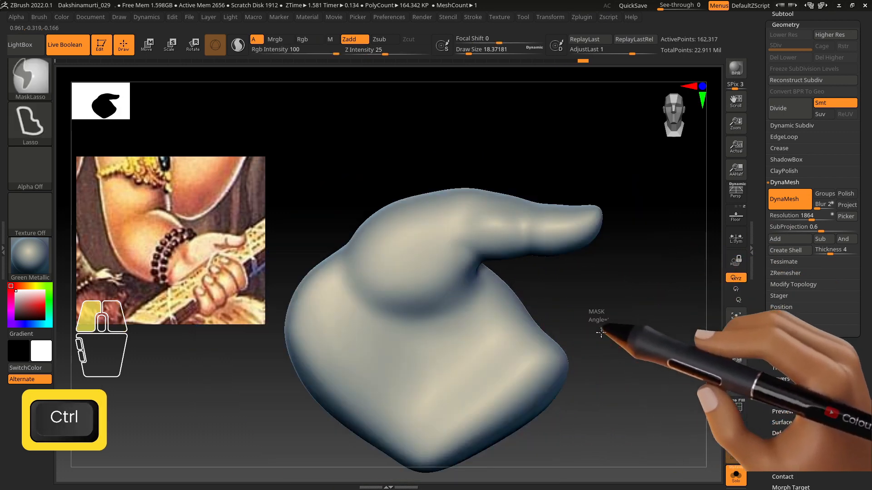
left_click_drag(600, 331, 615, 345, "ctrl")
left_click_drag(492, 222, 562, 212, "shift")
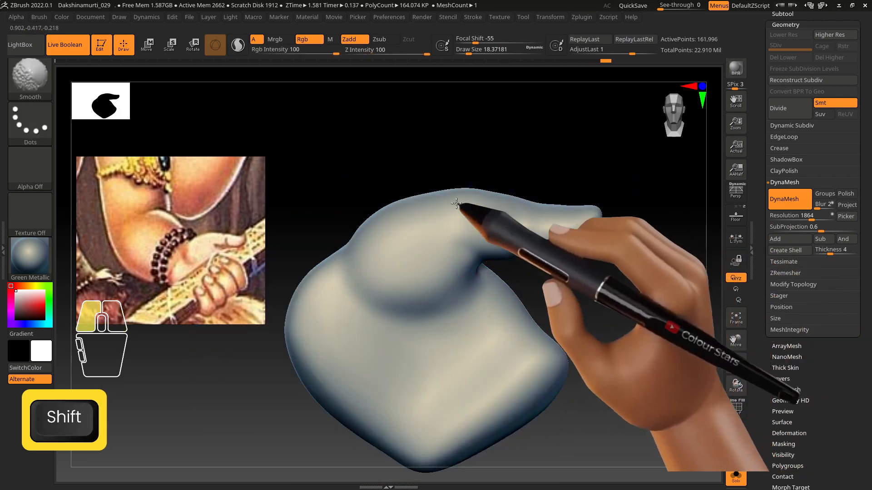
Reshape the thumb and its base with the Move brush at draw size about 10 to 13 and smooth the tip
key("s")
key("b")
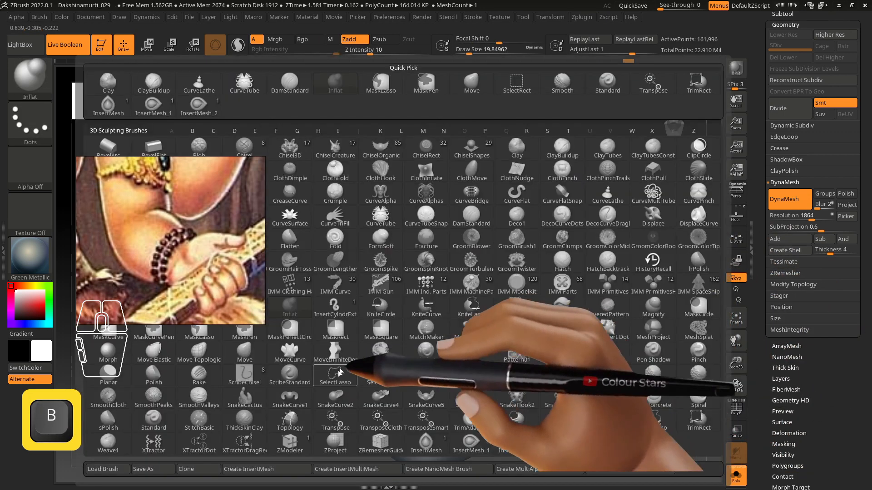
key("m")
key("v")
key("s")
key("s")
left_click_drag(412, 304, 409, 303)
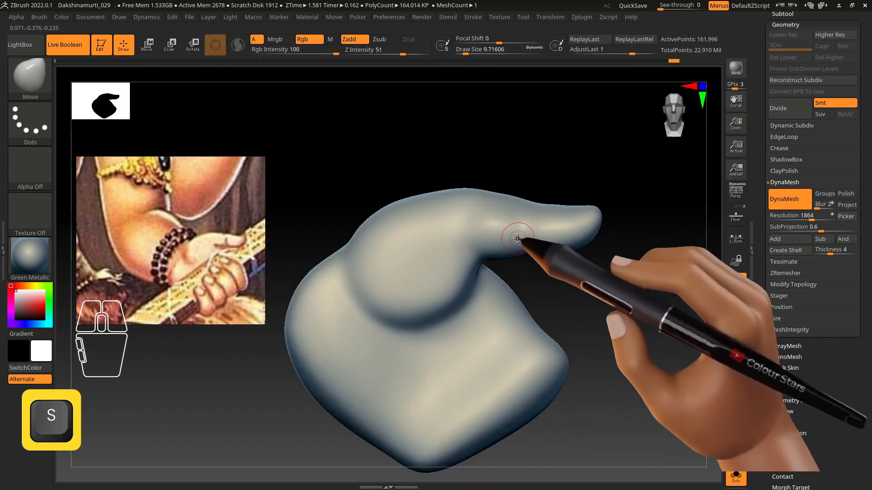
right_click_drag(517, 239, 543, 254, "alt")
left_click_drag(607, 207, 611, 205, "shift")
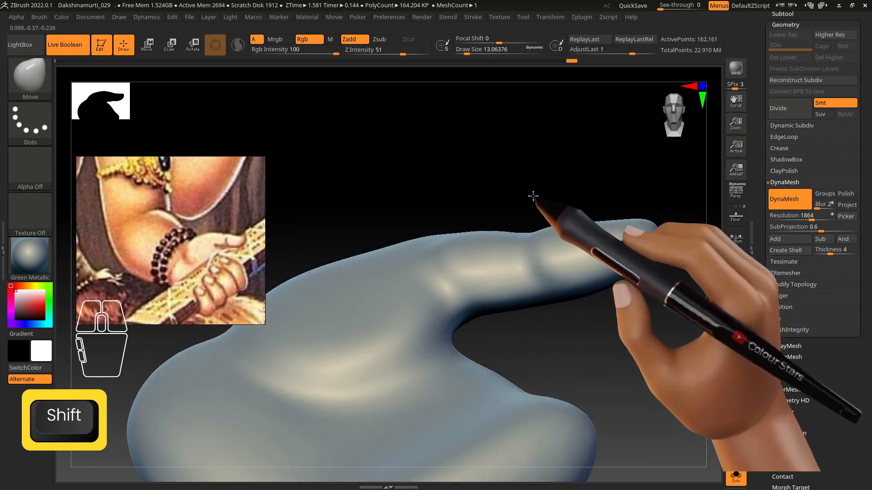
Adjust the thumb tip and thumb mound with the Move brush at larger draw sizes, smooth them and remesh the hand piece
key("s")
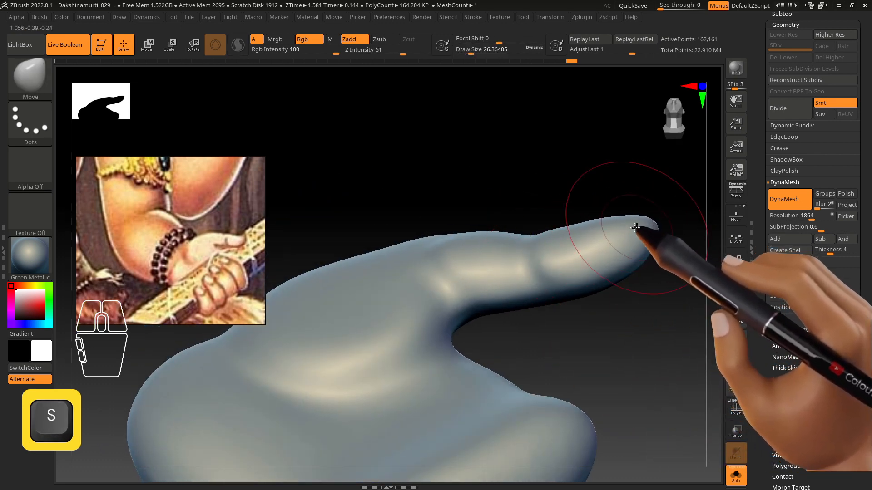
left_click_drag(635, 227, 636, 224)
key("s")
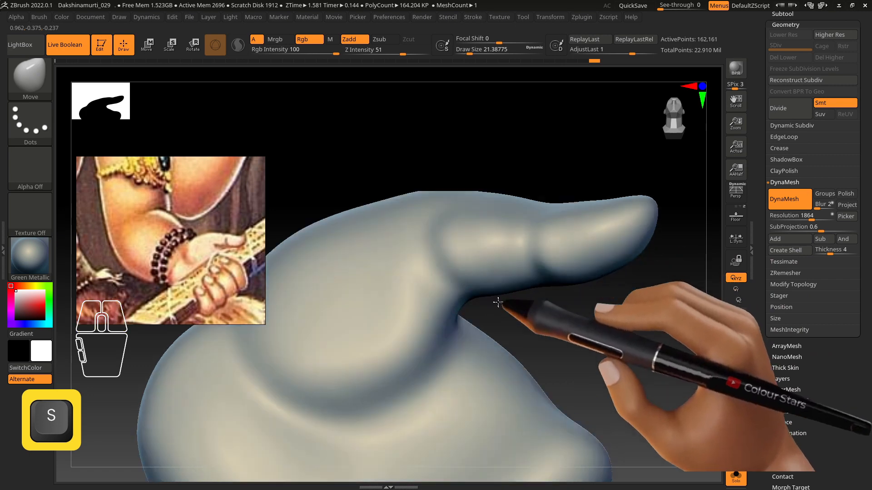
key("shift")
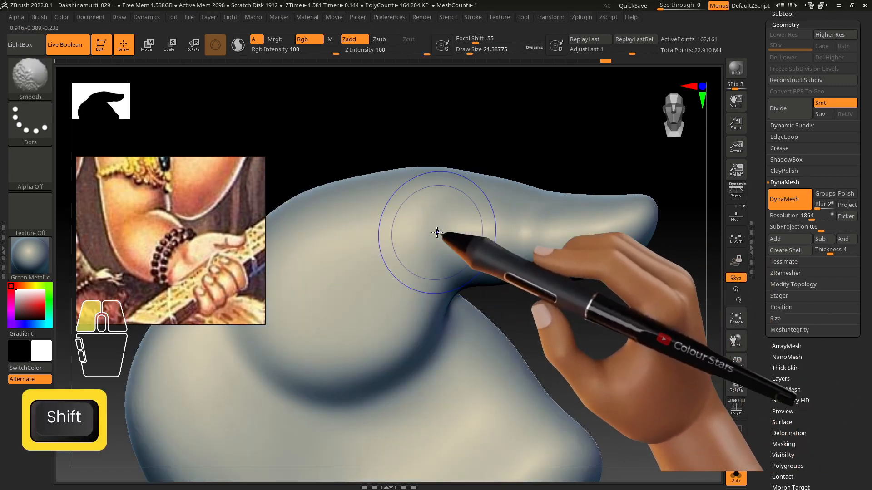
key("s")
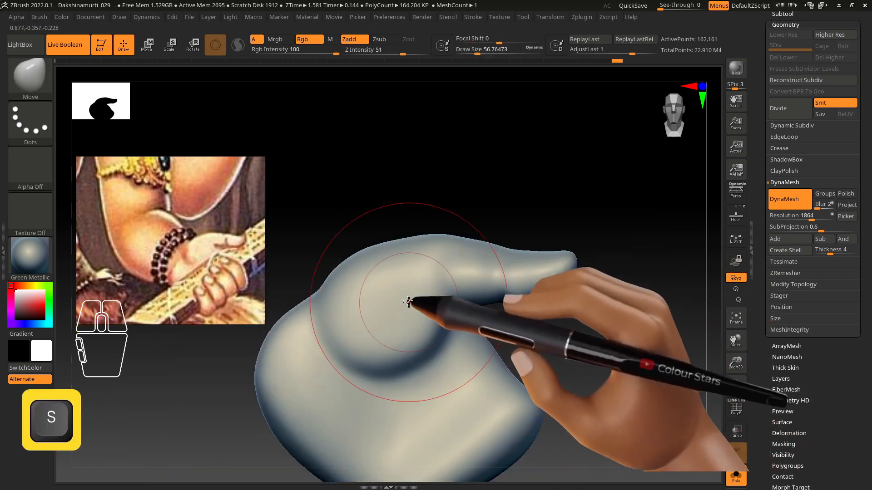
key("shift")
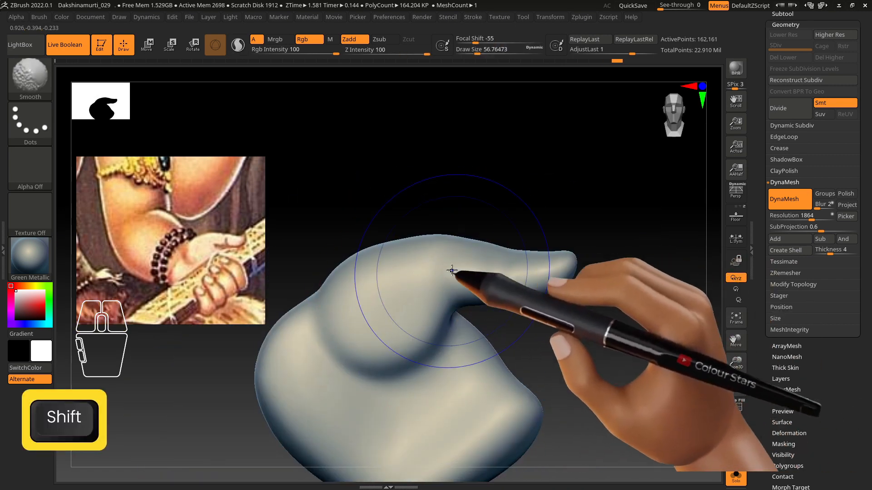
key("ctrl")
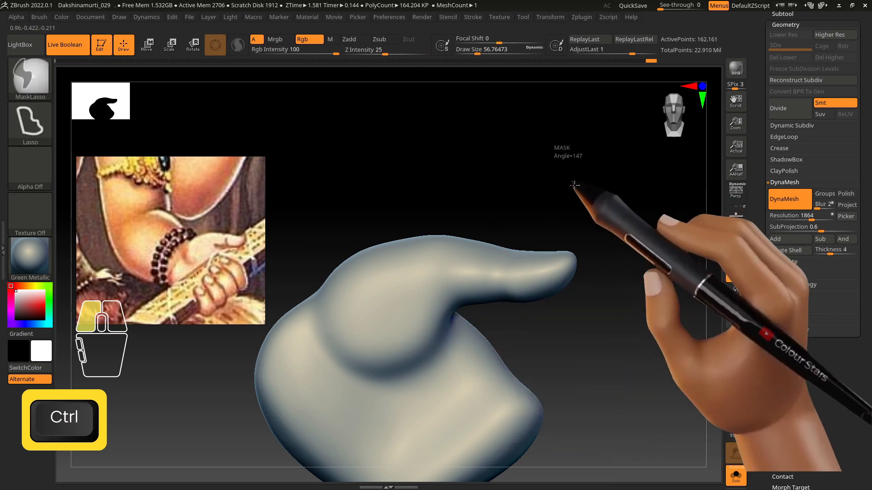
Fit the heel of the palm against the bead bracelet with the Move brush at draw size about 42
key("alt")
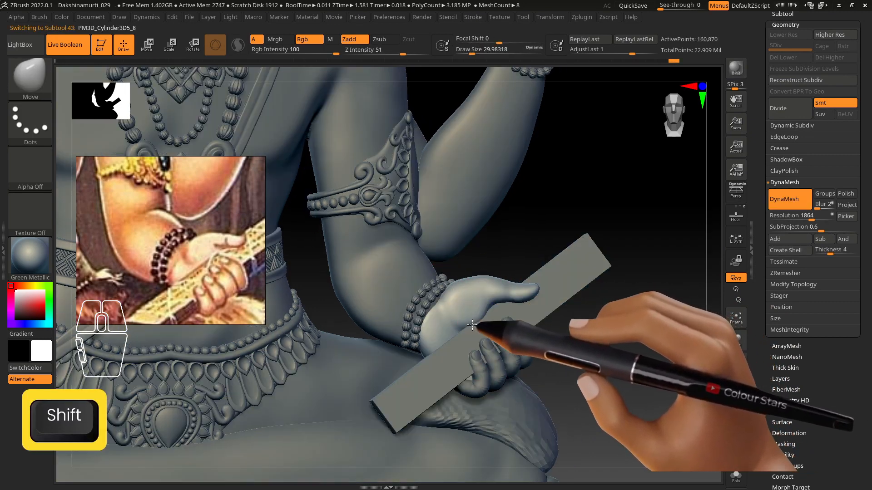
key("s")
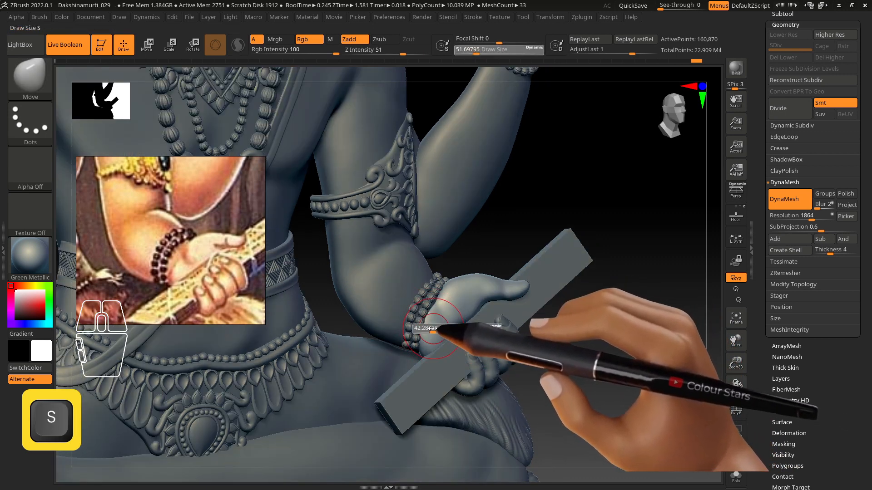
right_click_drag(451, 343, 443, 330, "shift")
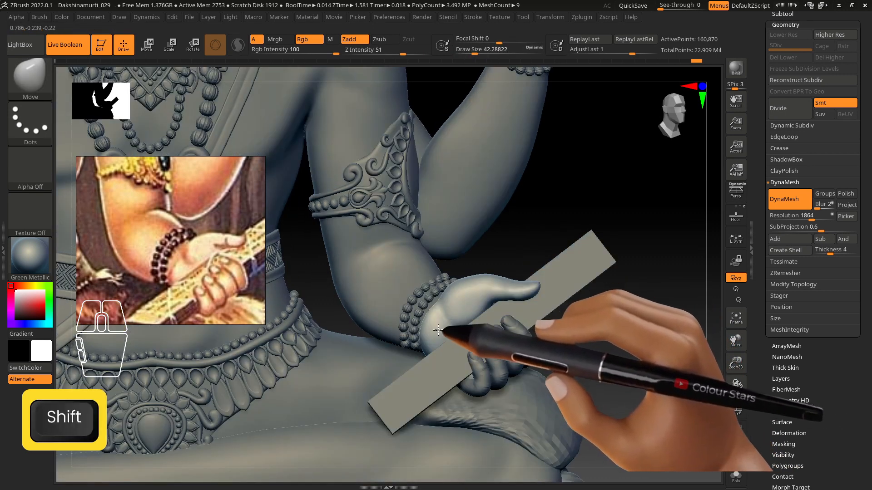
Adjust the forearm contour between armlet and bracelet with the Move brush at draw size about 65
left_click(376, 282, "alt")
key("s")
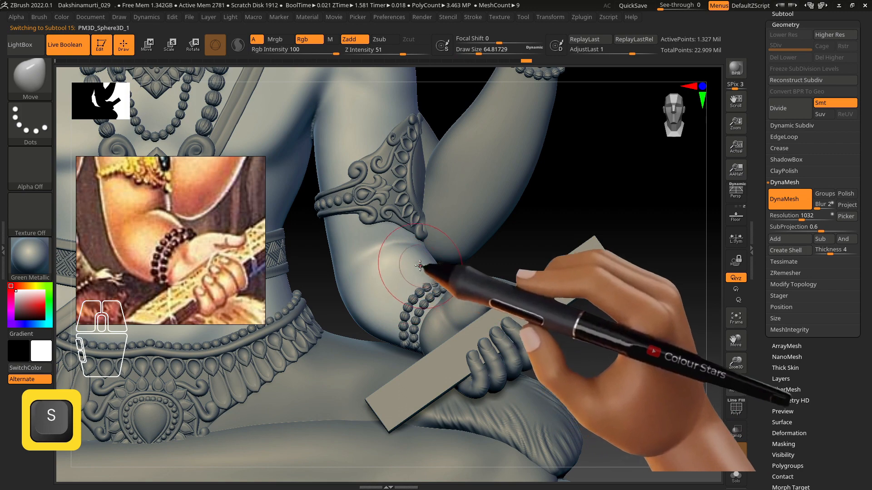
right_click_drag(407, 246, 446, 271, "alt")
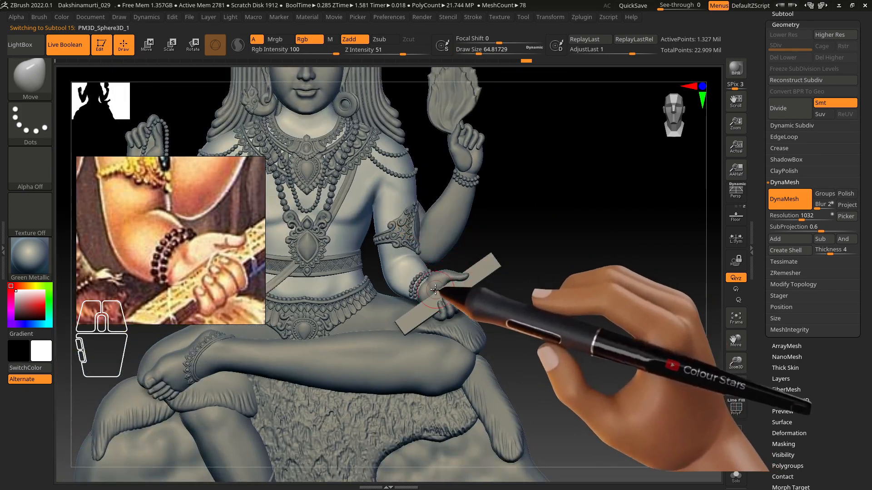
right_click_drag(495, 295, 558, 395, "alt")
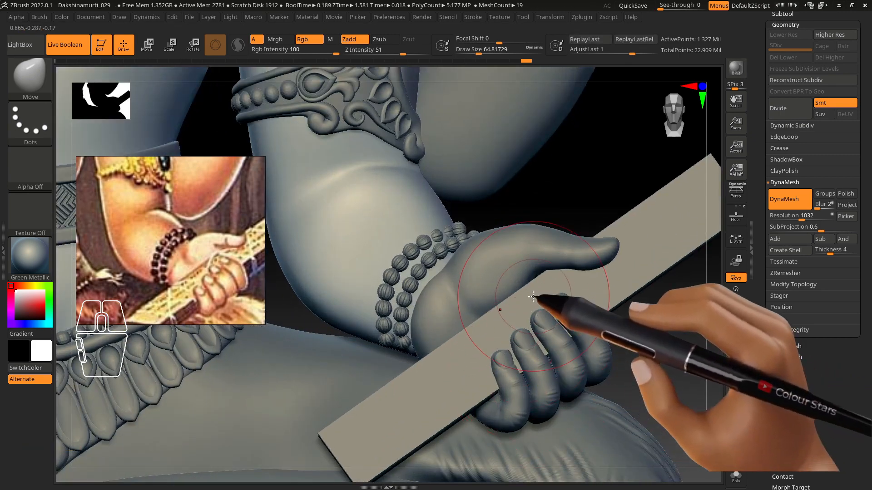
Adjust the thickness of the slab held in the hand by scaling, and select the ring finger for refining its grip
left_click(538, 298, "alt")
right_click_drag(554, 316, 550, 333)
key("e")
left_click_drag(548, 312, 542, 317)
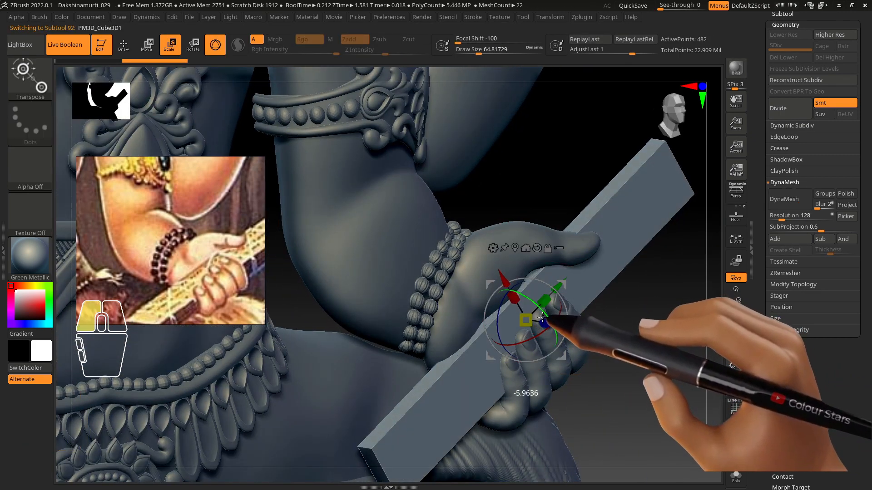
mouse_move(536, 308)
right_mouse_down()
mouse_move(522, 308)
mouse_move(536, 352)
right_mouse_up()
left_click(129, 47)
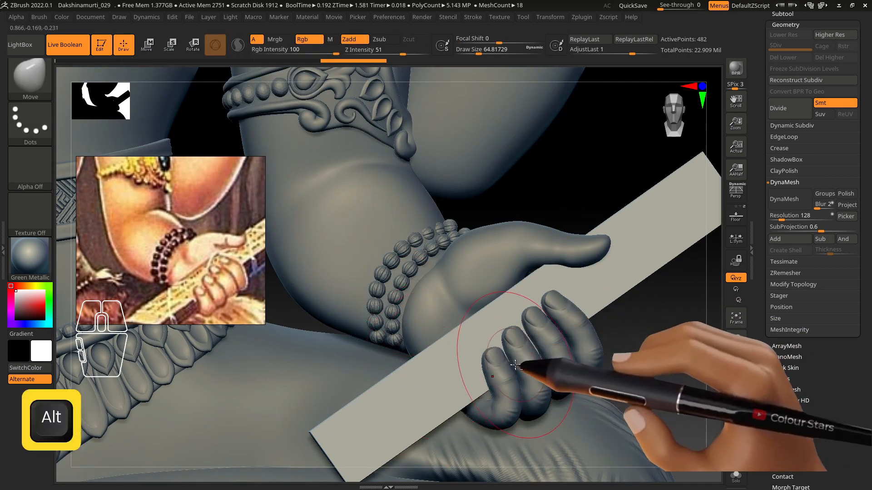
left_click(521, 353, "alt")
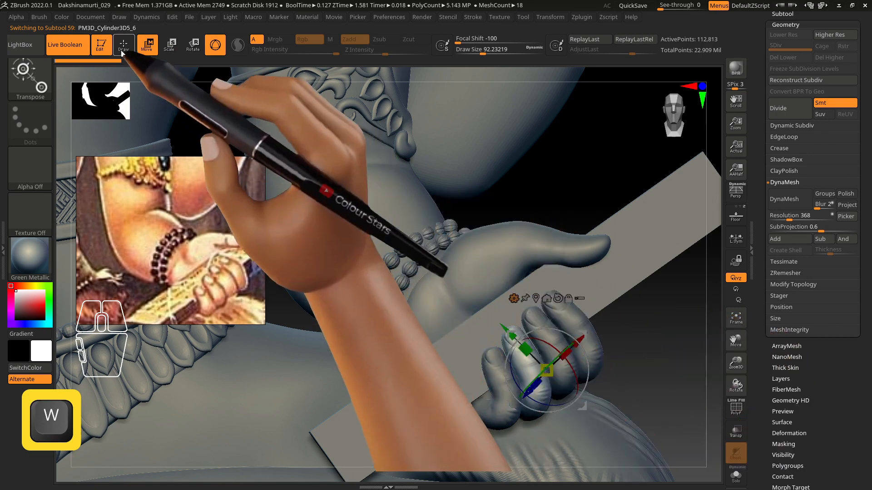
left_click(123, 44)
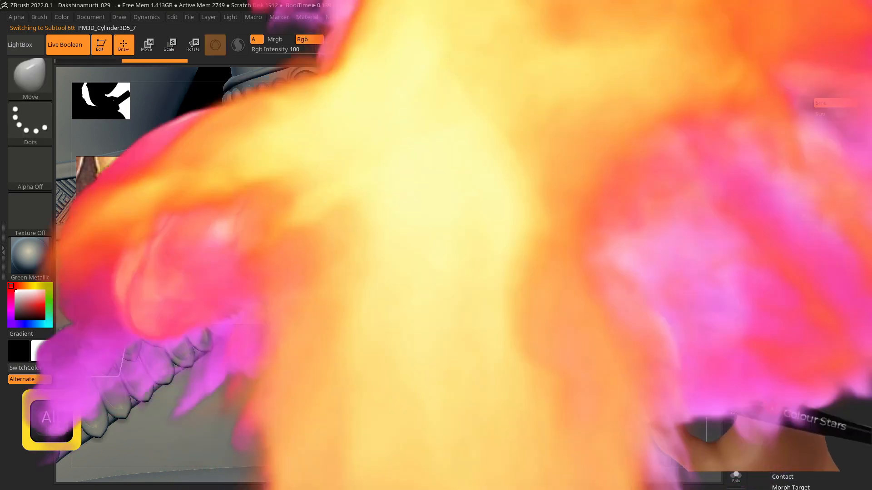
Toggle layers on the hanging leopard skin, and isolate the hip drape to store its morph target
left_click_drag(854, 136, 854, 147)
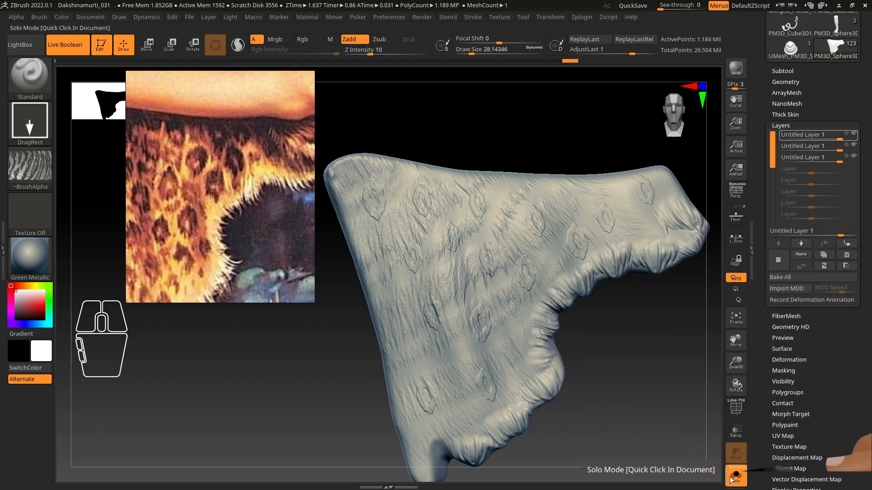
right_click_drag(554, 313, 494, 272, "alt")
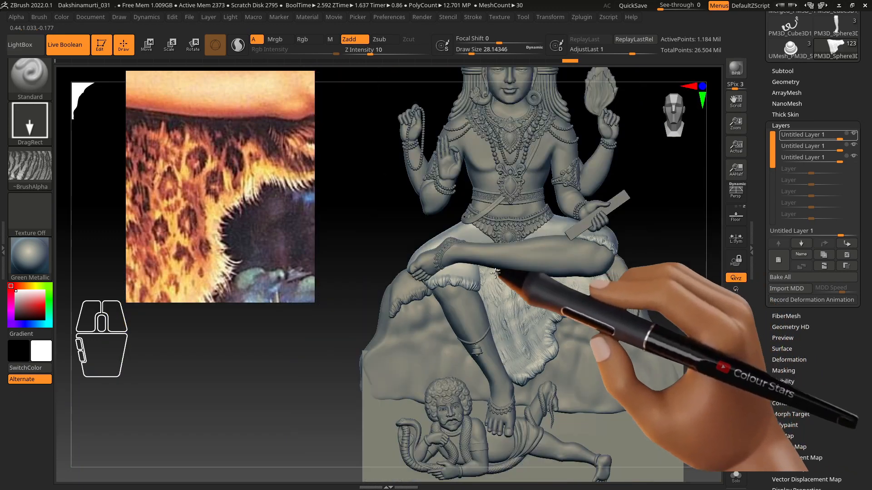
left_click(478, 234, "alt")
left_click(735, 474)
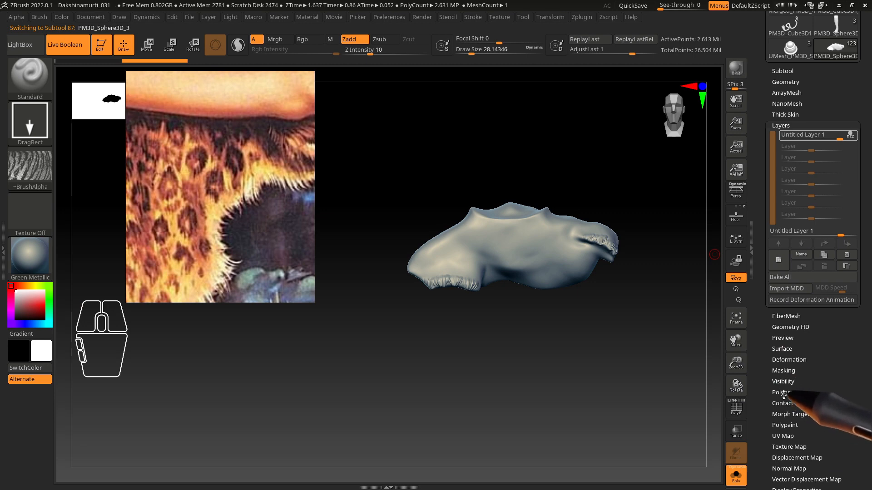
left_click(789, 414)
Stamp fur strands over the hip drape with the Standard brush in DragRect mode at Z Intensity 10, smoothing harsh areas
right_click_drag(480, 271, 494, 310, "alt")
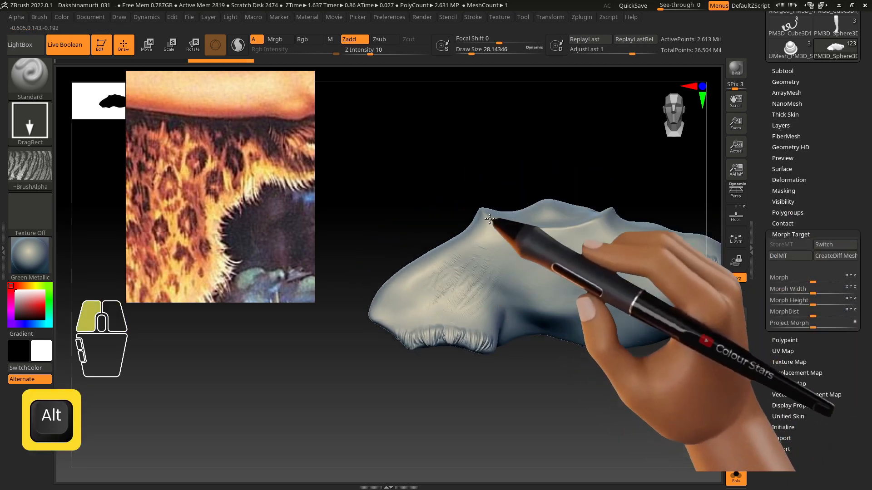
left_click_drag(489, 219, 581, 273, "alt")
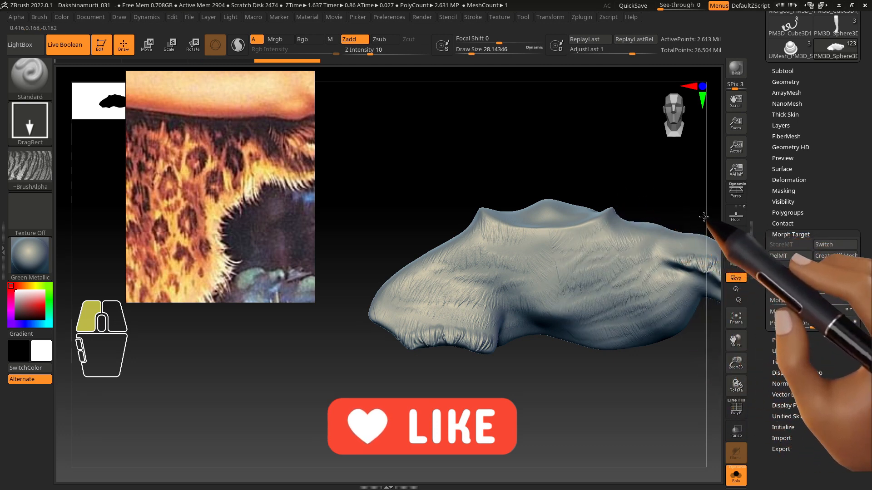
key("shift")
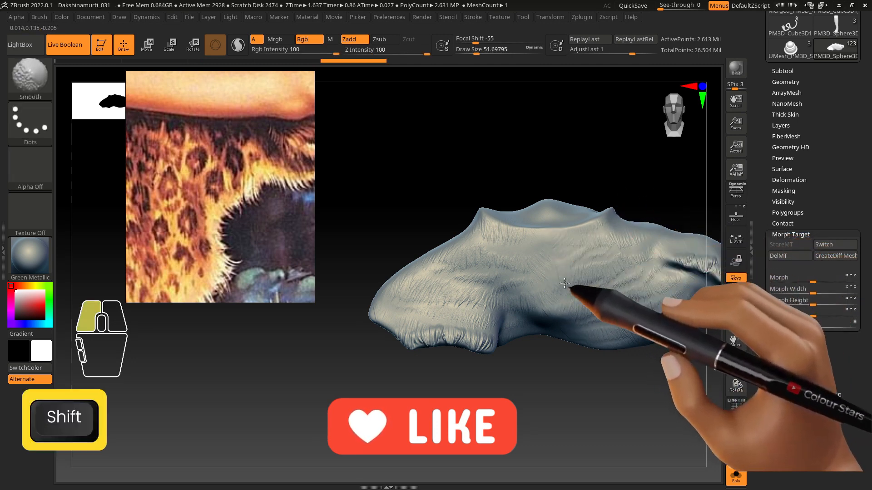
mouse_move(564, 283)
left_mouse_down("alt")
mouse_move(528, 295)
mouse_move(568, 252)
left_mouse_up("alt")
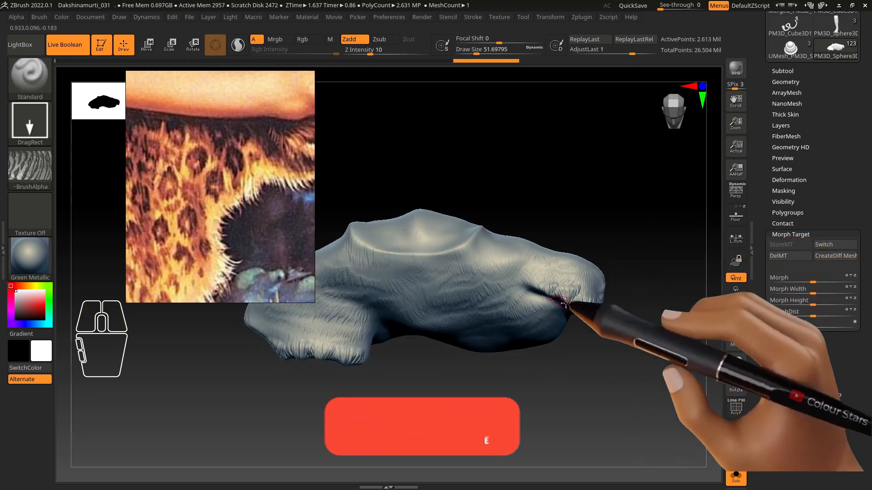
left_click_drag(566, 303, 545, 318, "shift")
left_click(735, 477)
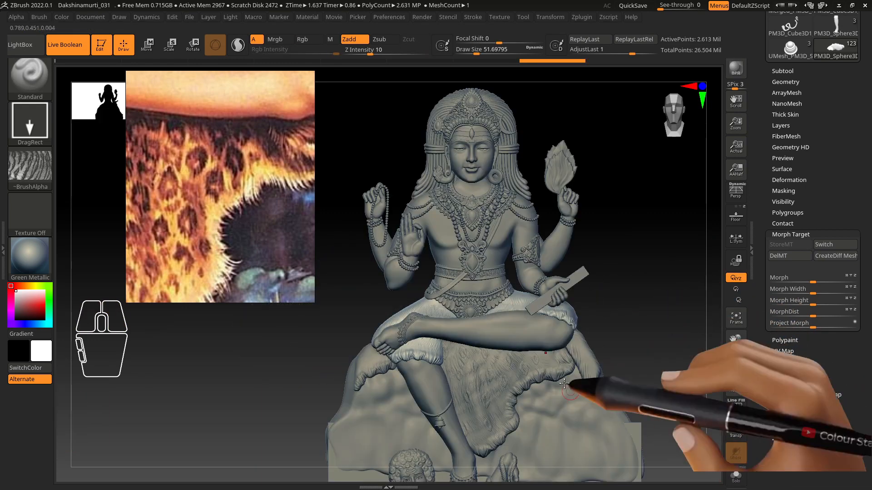
Isolate the small leopard-skin flap below the folded foot, examine its fur texture and show the full figure again
right_click_drag(463, 359, 477, 386, "alt")
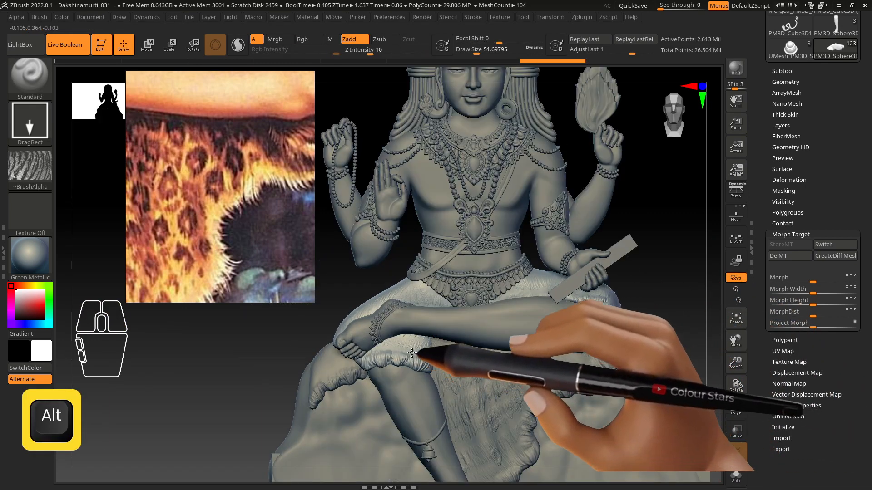
left_click(341, 369, "alt")
left_click(736, 476)
left_click_drag(431, 404, 491, 289, "alt")
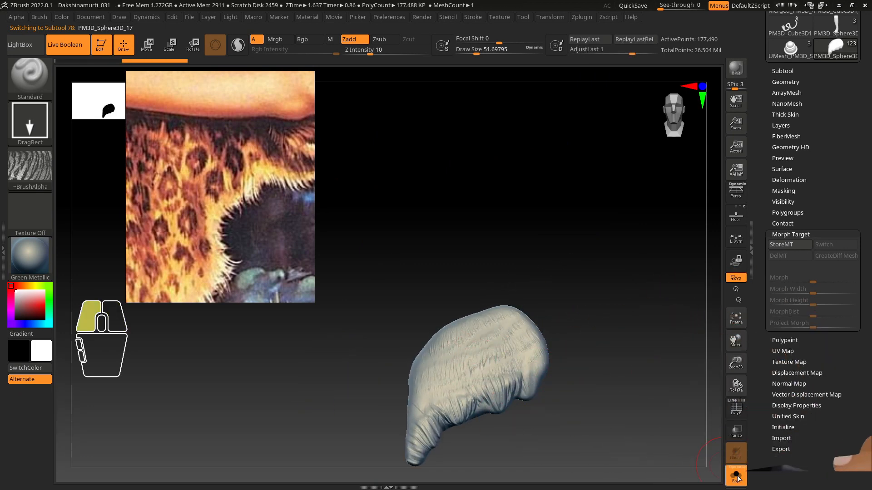
left_click(736, 477)
right_click_drag(480, 238, 464, 212, "alt")
Select the skin tail hanging beside the bent knee, undo the last change and open its sculpting layers
right_click_drag(567, 316, 666, 330, "alt")
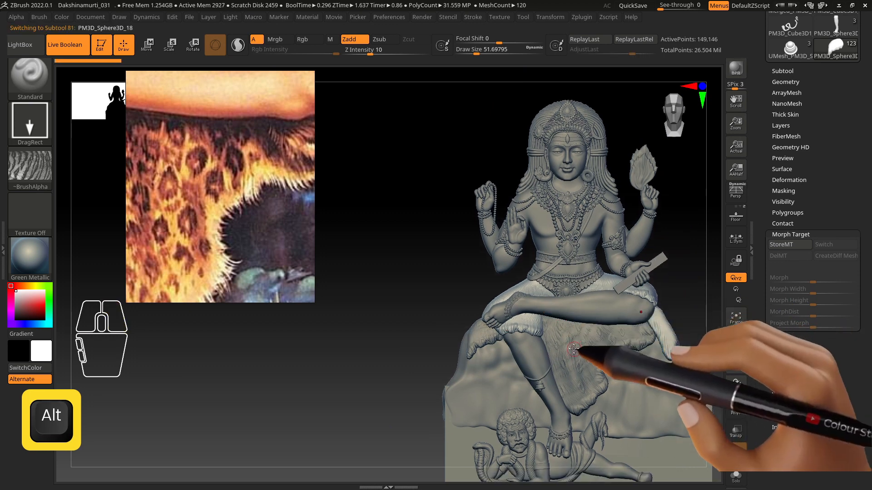
right_click_drag(600, 394, 481, 288, "alt")
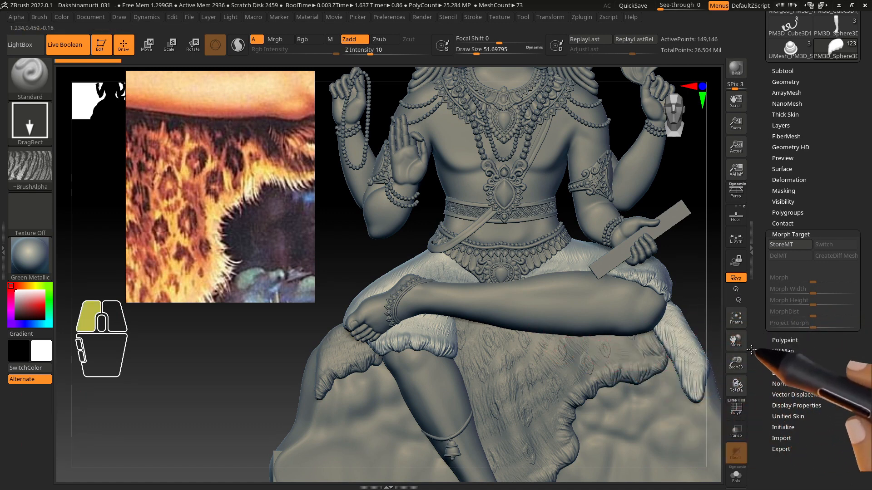
key("ctrl+z")
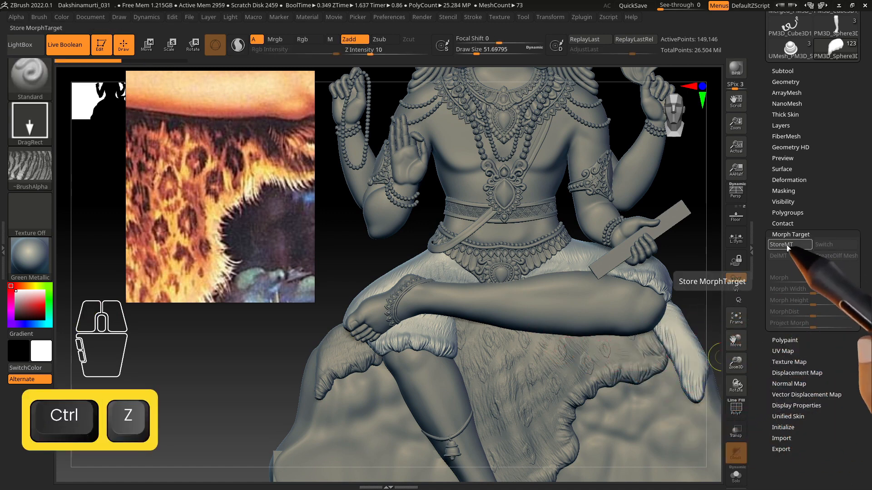
left_click(781, 125)
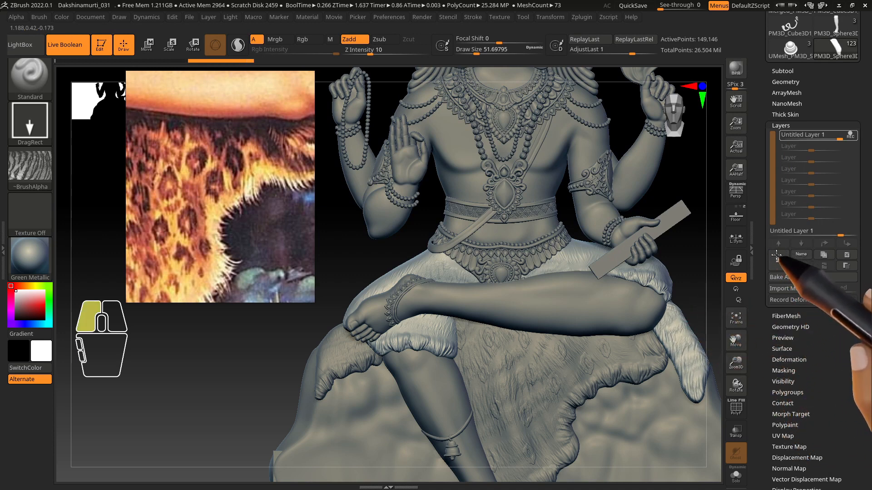
key("alt")
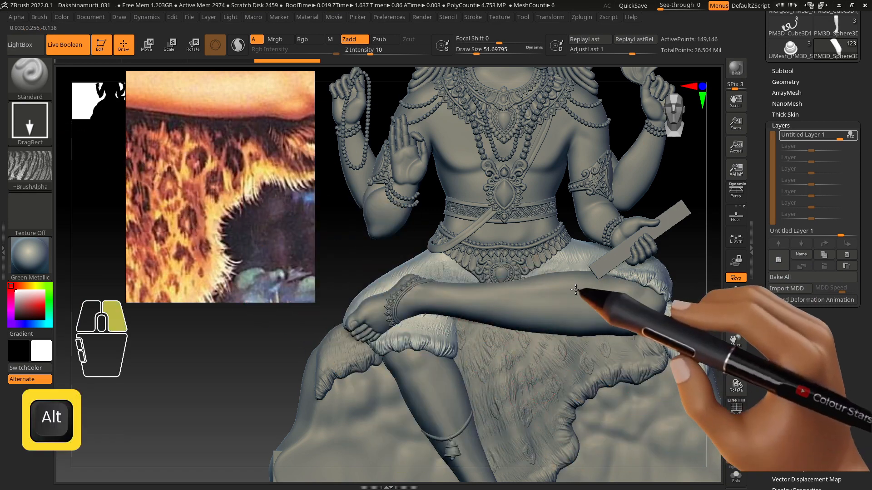
Select the hanging leopard skin below the bent leg and switch to the Morph brush
right_click_drag(576, 290, 580, 222, "alt")
left_click(561, 364, "alt")
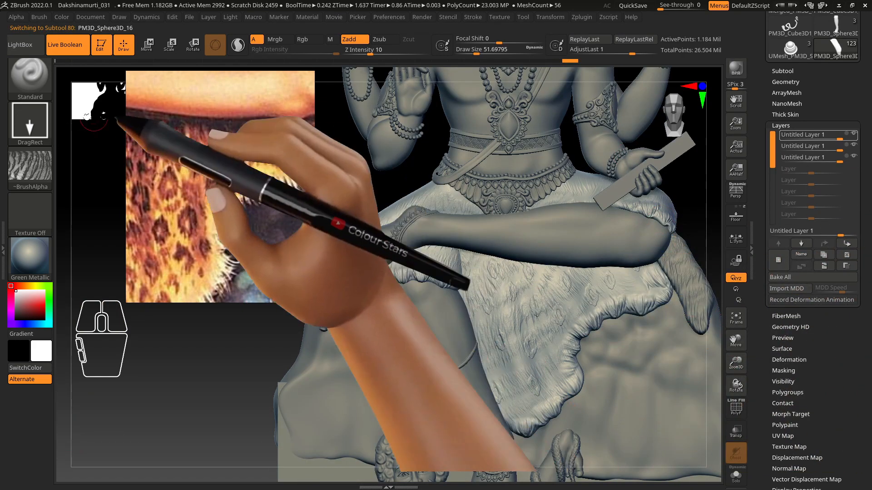
key("b")
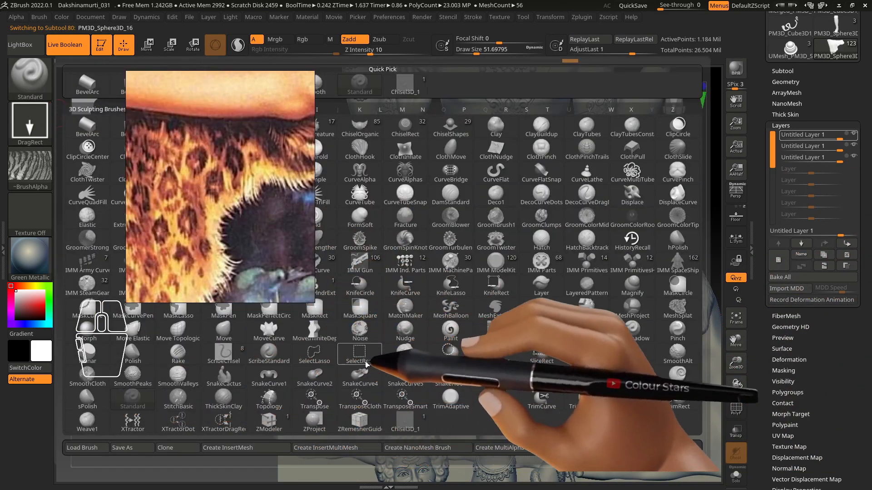
right_click_drag(205, 258, 201, 209)
left_click(88, 331)
Turn on recording for the hanging skin's third layer and smooth its fringed edge up toward the knee
left_click(518, 404, "alt")
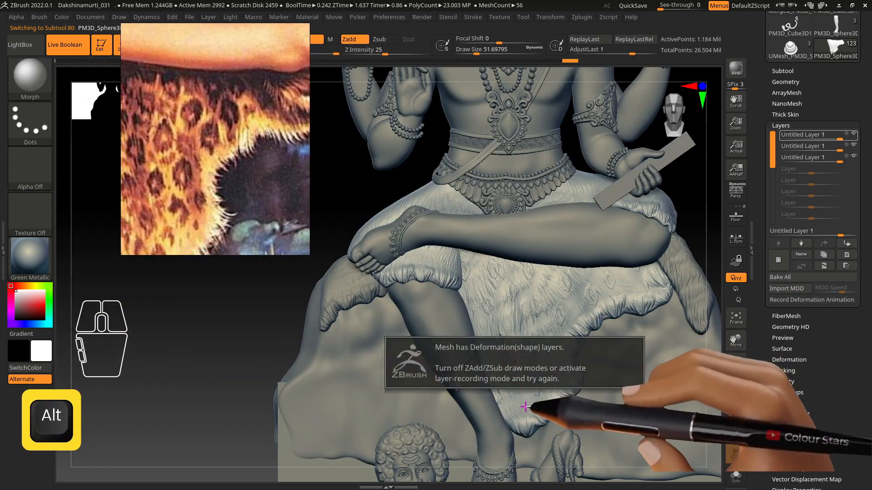
left_click(854, 158)
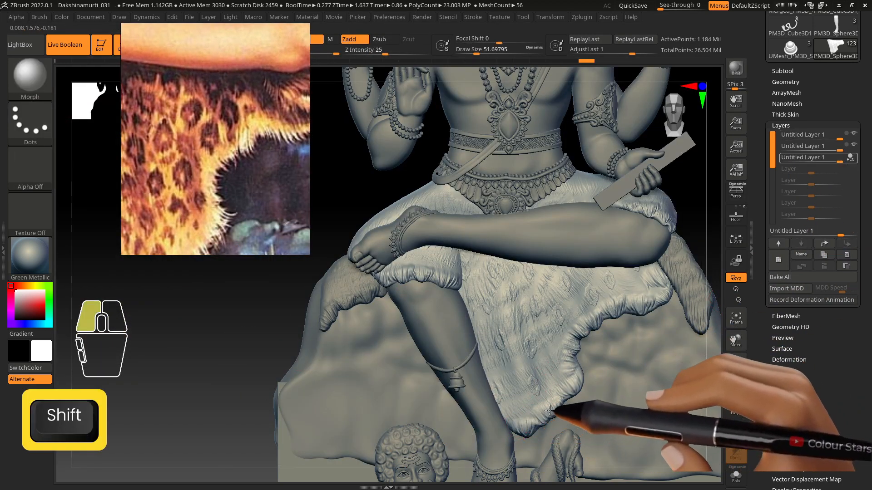
mouse_move(549, 410)
left_mouse_down("shift")
mouse_move(645, 363)
mouse_move(579, 340)
mouse_move(656, 305)
mouse_move(666, 282)
left_mouse_up("shift")
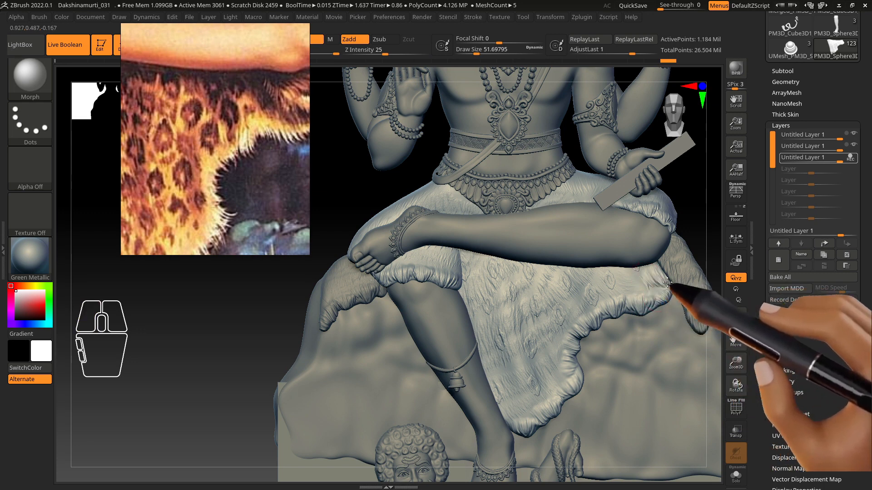
Select the hip drape and brush it with Morph along the fringe below the folded foot and beside the knee
left_click(436, 269, "alt")
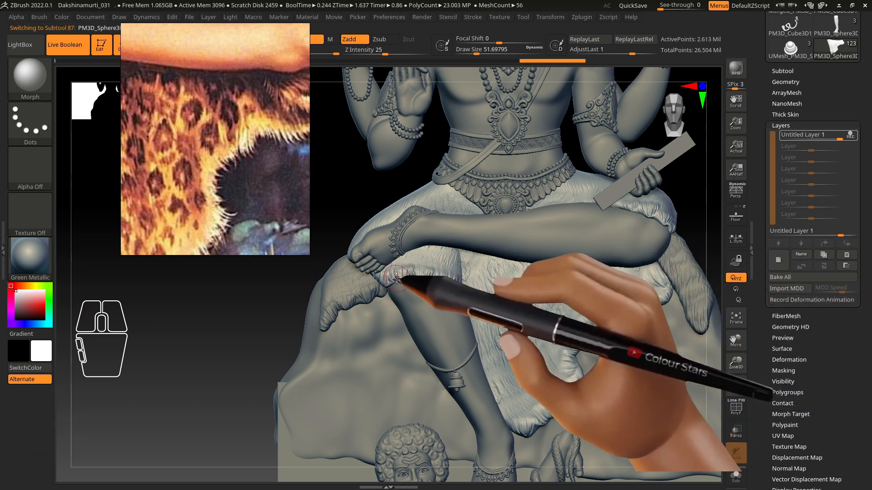
left_click_drag(398, 278, 450, 277)
left_click_drag(628, 213, 666, 223)
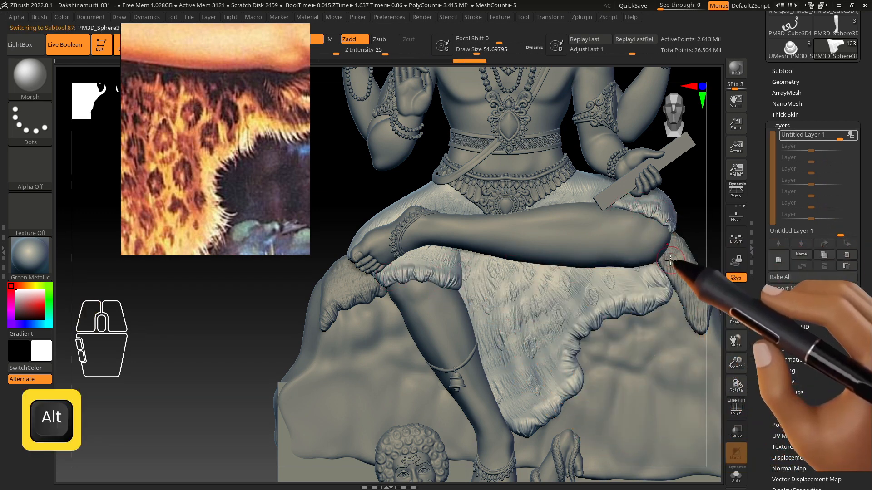
Try the Morph brush on the small leopard-skin flap below the folded foot
left_click(373, 289, "alt")
left_click_drag(373, 289, 318, 321, "alt")
left_click(288, 340)
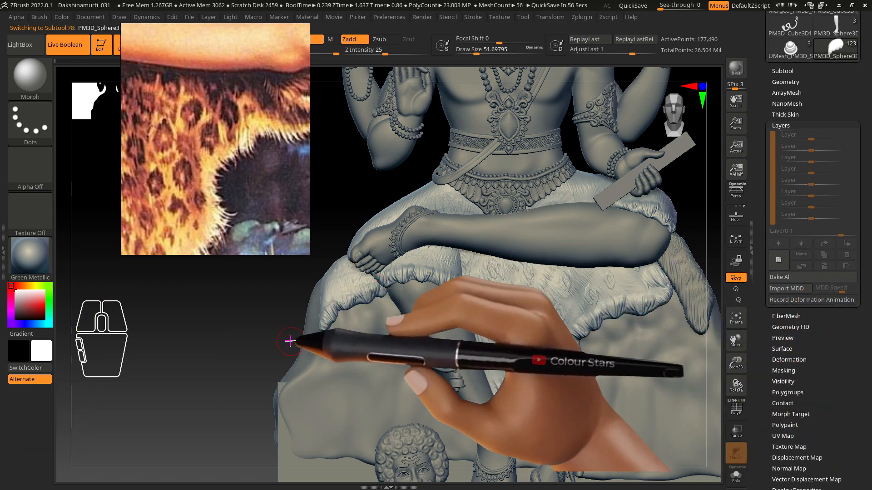
right_click_drag(515, 268, 468, 186, "alt")
left_click(443, 275)
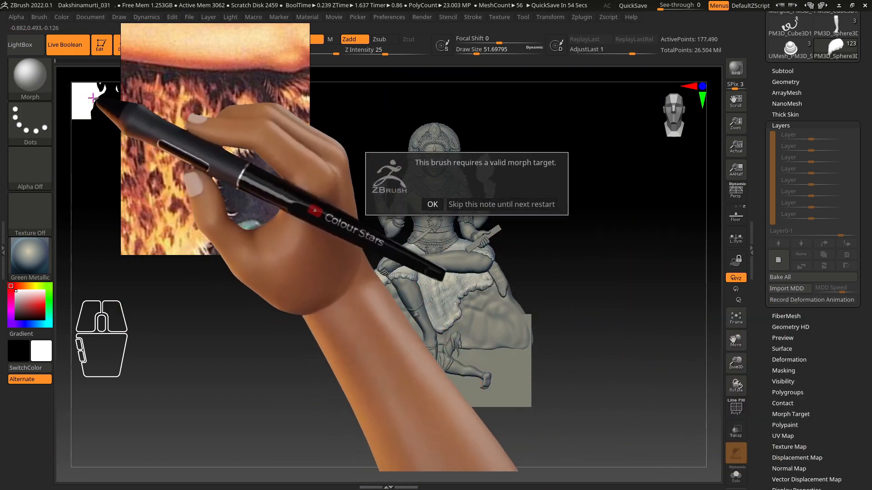
key("Escape")
right_click_drag(443, 323, 460, 359, "alt")
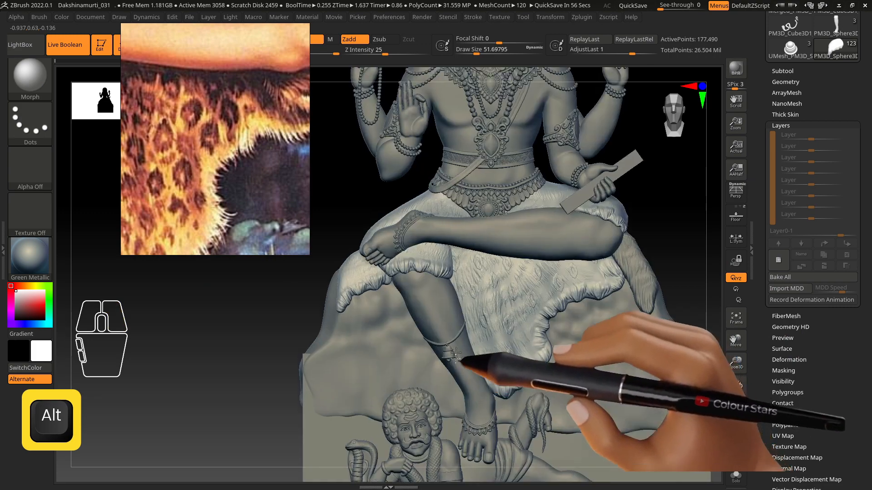
left_click(458, 360)
left_click(418, 379)
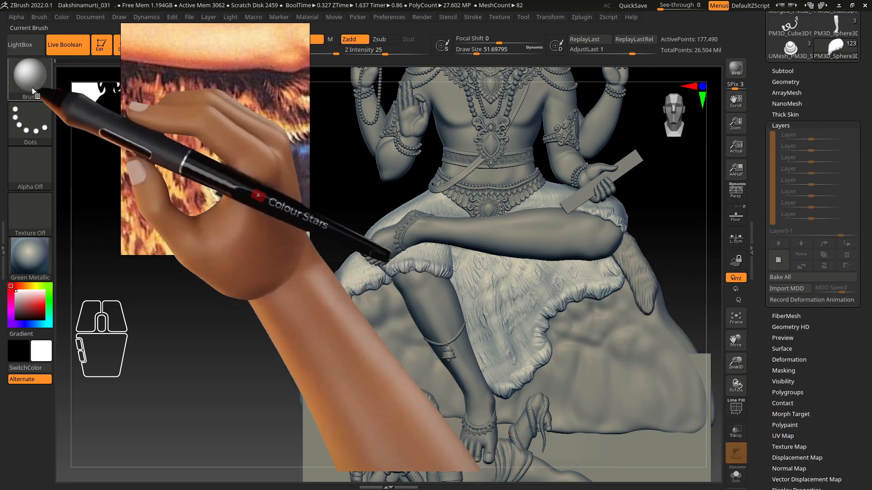
Choose the ClayBuildup brush, reselect the hanging leopard skin and reduce its third layer's intensity to 0.66666
left_click(29, 73)
left_click(554, 141)
left_click(497, 321, "alt")
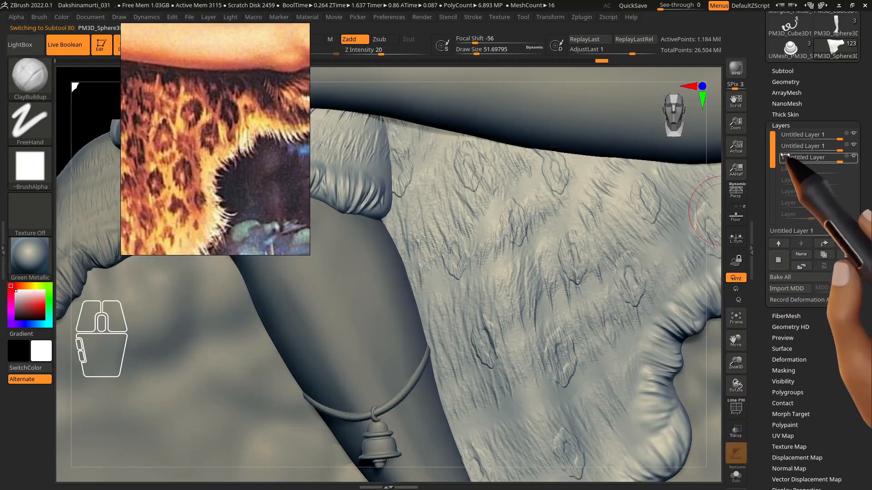
left_click(830, 164)
left_click_drag(830, 164, 817, 162)
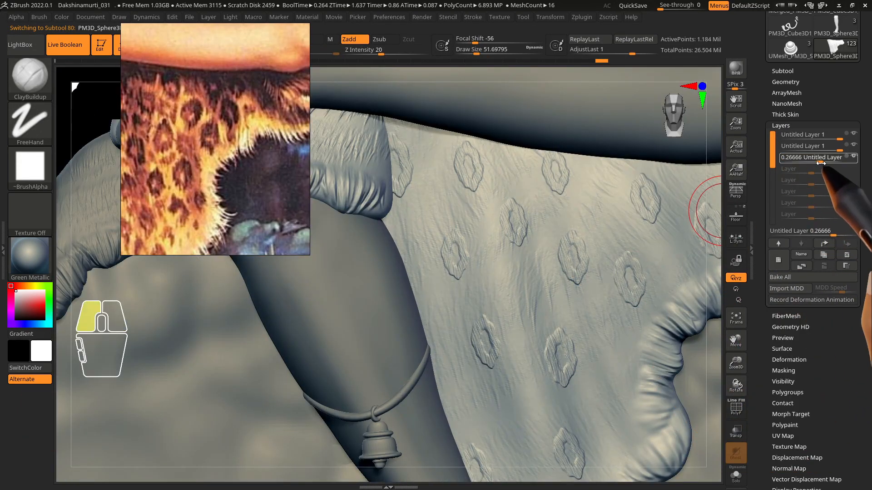
right_click_drag(539, 328, 513, 268, "alt")
left_click_drag(822, 160, 830, 160)
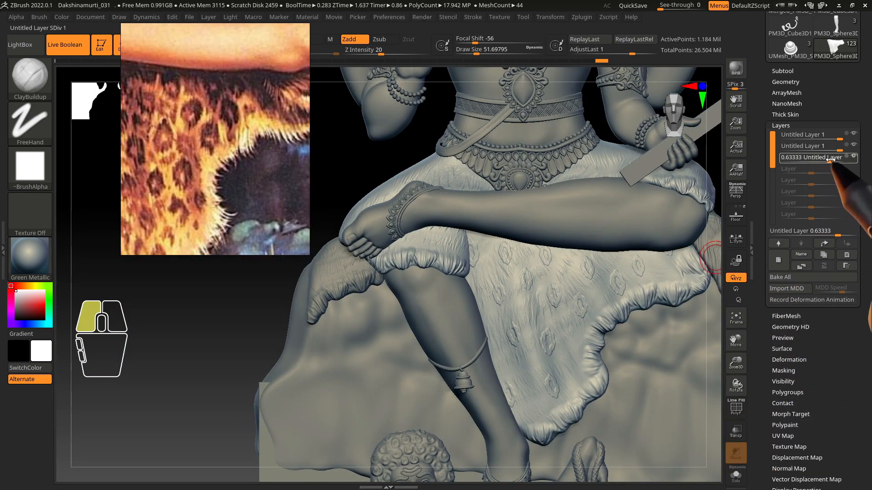
right_click_drag(551, 274, 551, 247, "alt")
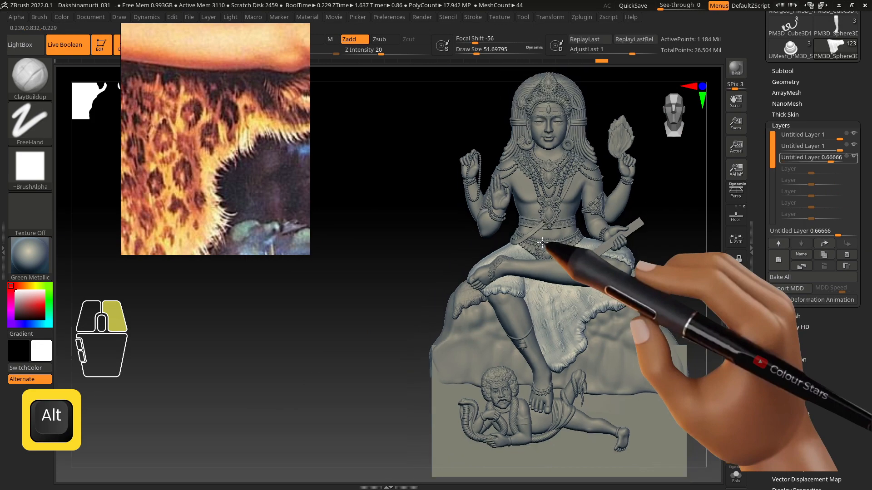
Add a new layer to the hanging skin and load the Animal_Fur03 shape of the ChiselOrganic brush
left_click(778, 260)
left_click(30, 76)
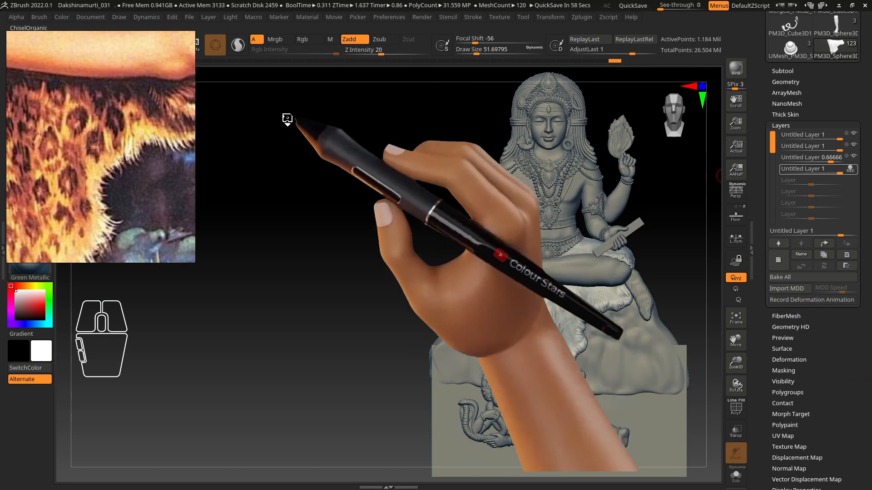
right_click_drag(144, 102, 196, 172)
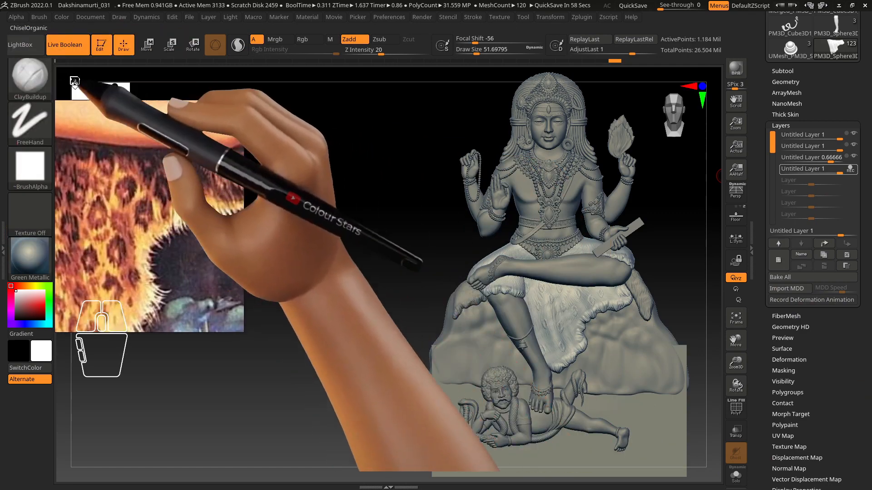
left_click(30, 77)
mouse_move(135, 148)
right_mouse_down()
mouse_move(134, 194)
mouse_move(129, 158)
mouse_move(139, 185)
right_mouse_up()
left_click(363, 130)
left_click_drag(324, 86, 474, 89)
left_click_drag(218, 87, 344, 87)
left_click_drag(169, 86, 356, 87)
left_click_drag(227, 89, 345, 88)
left_click(276, 76)
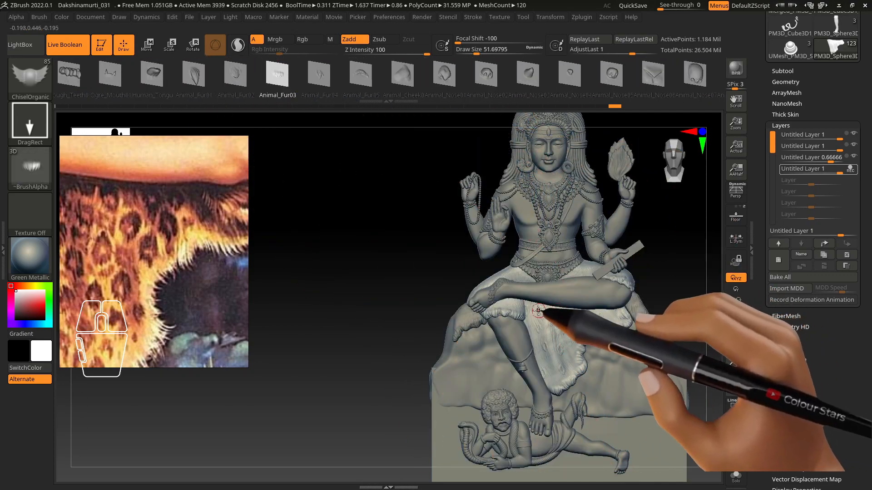
Add another layer to the hanging skin, isolate it and undo the trial fur stamps made at Z Intensity 28
right_click_drag(591, 382, 554, 272, "alt")
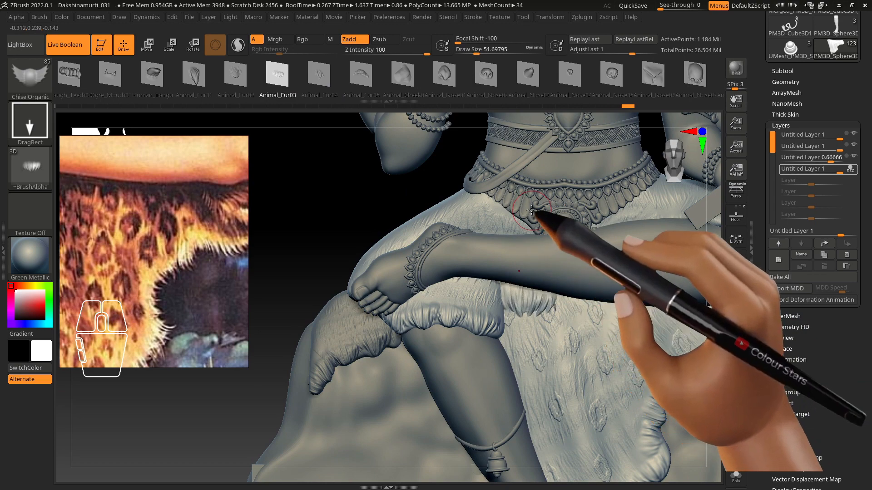
key("ctrl+z")
left_click(779, 260)
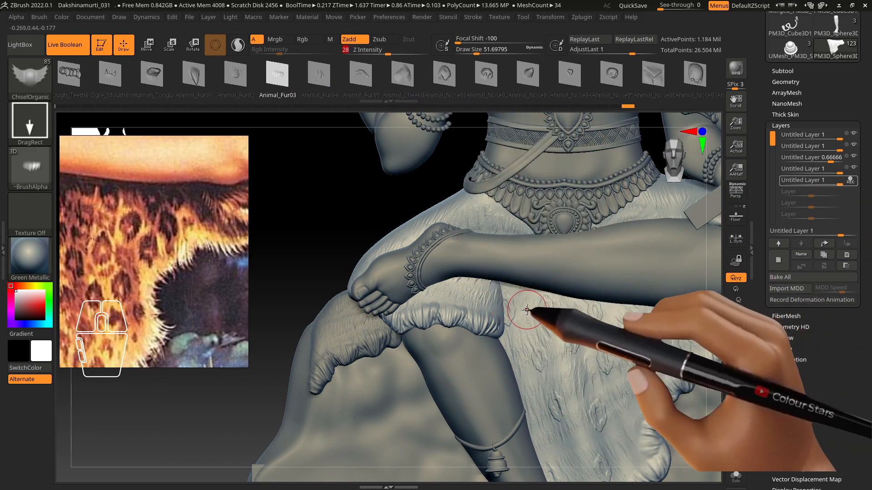
key("ctrl")
key("ctrl+z")
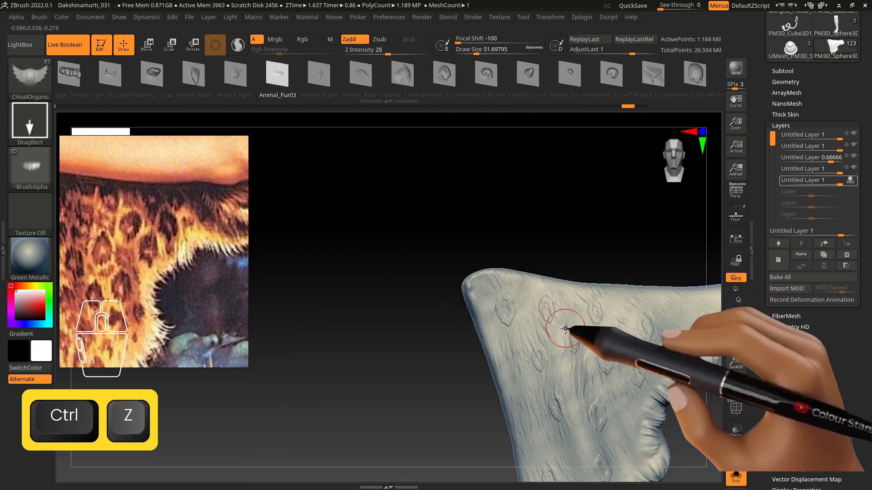
key("ctrl+z")
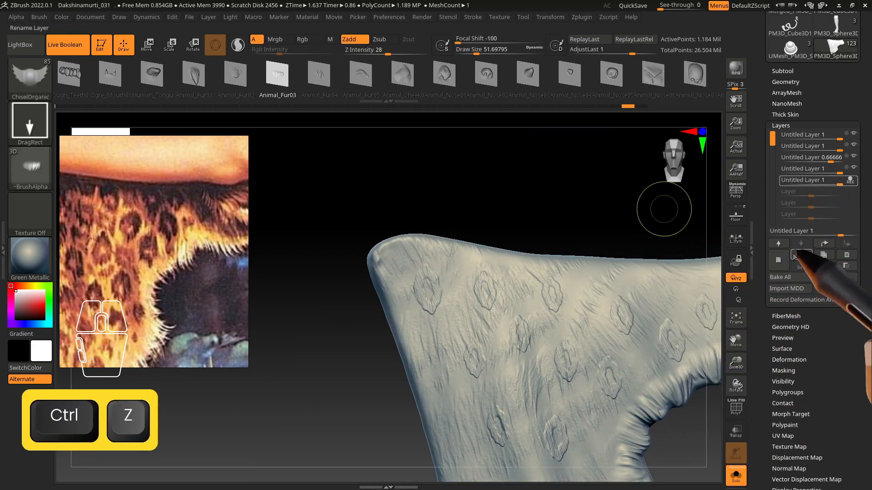
Try Animal_Fur03 stamps across the upper part of the isolated skin at Z Intensity 100 and undo them
left_click_drag(388, 54, 428, 53)
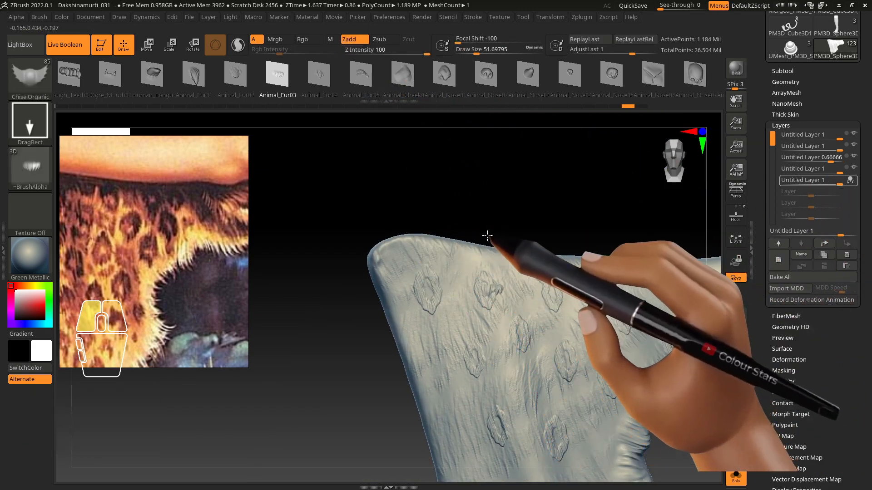
mouse_move(488, 175)
left_mouse_down()
mouse_move(495, 236)
mouse_move(492, 191)
left_mouse_up()
left_click_drag(574, 287, 576, 287)
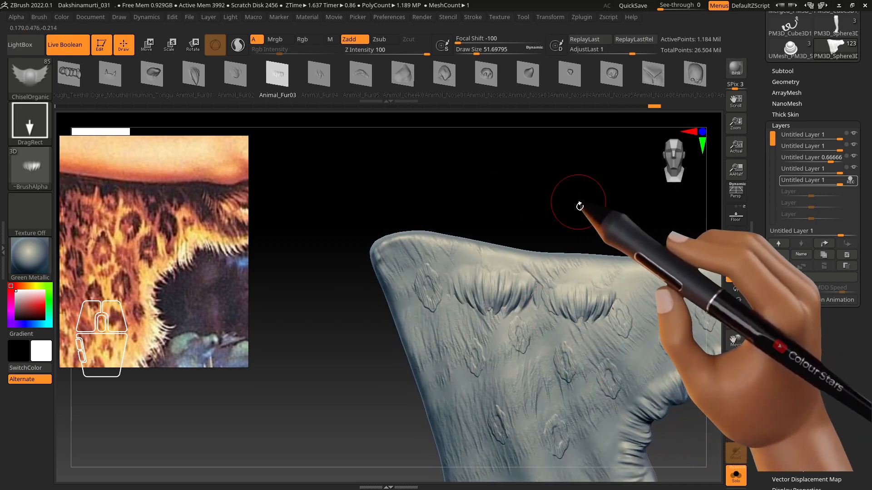
left_click_drag(580, 207, 599, 275)
right_click_drag(555, 301, 604, 361, "alt")
key("ctrl+z")
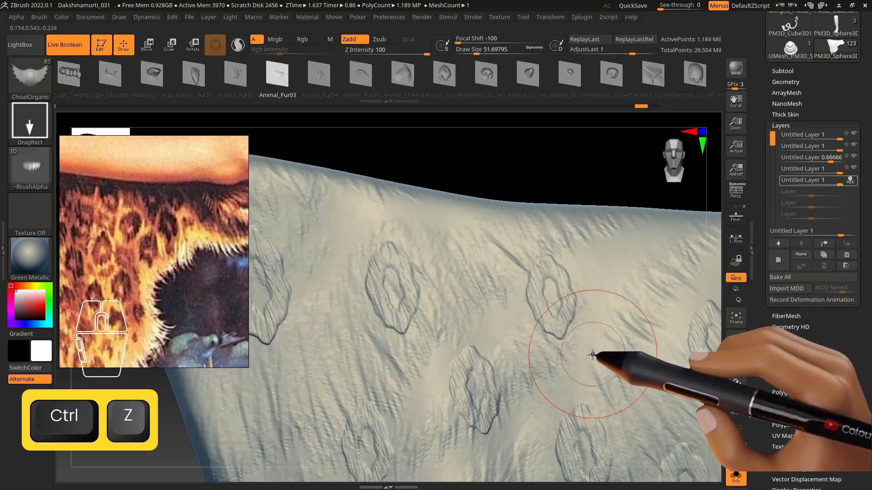
Store a morph target for the isolated skin and undo the test stamps near its upper edge
left_click(787, 425)
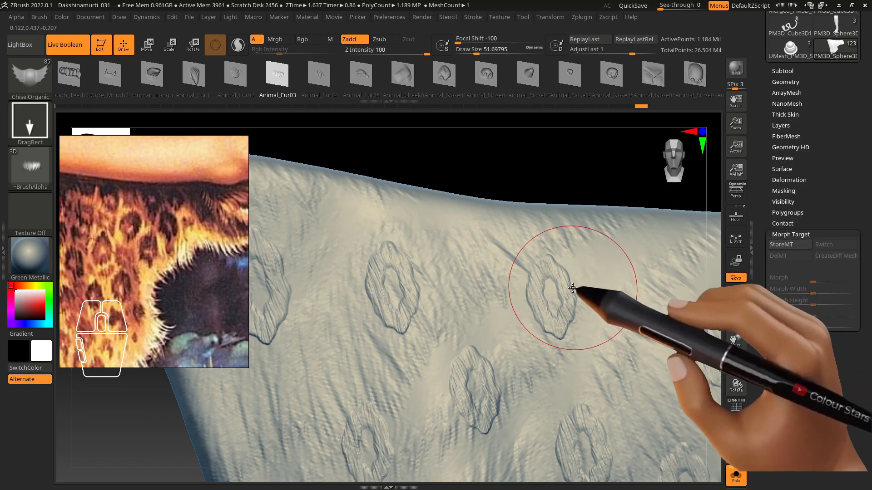
key("ctrl+z")
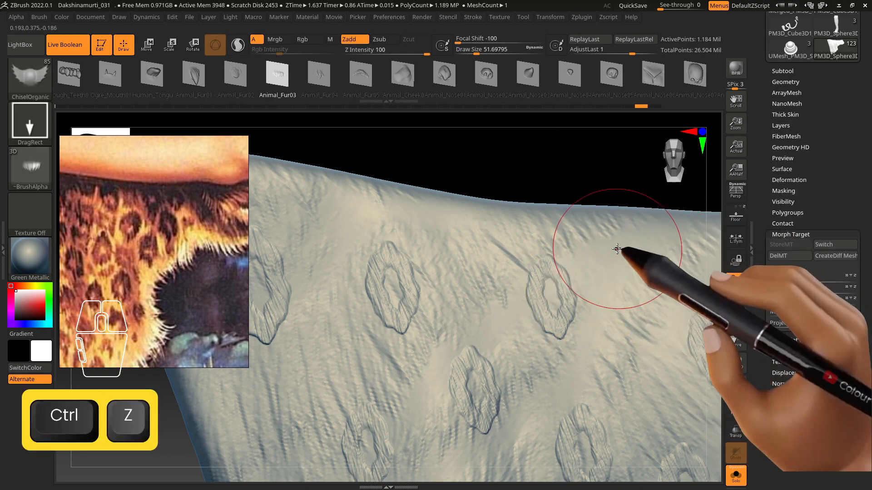
key("ctrl+z")
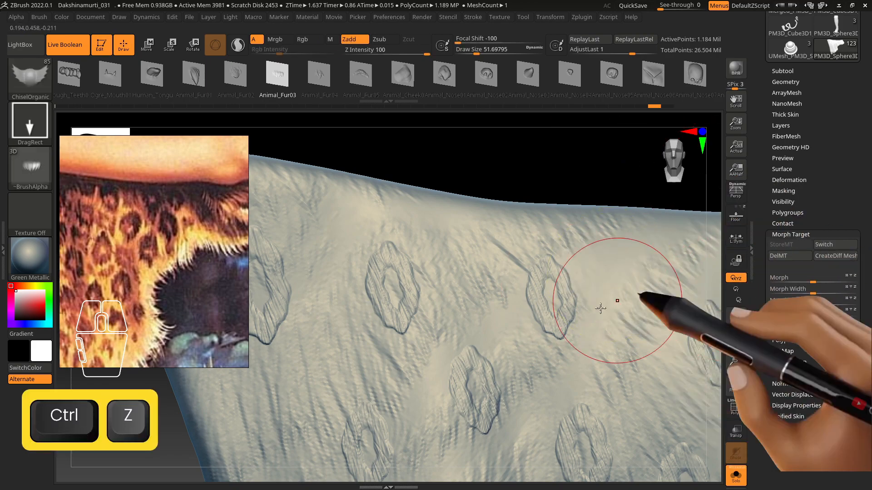
Lower the brush to Z Intensity 49 and stamp Animal_Fur03 clumps on the upper part of the isolated skin
right_click_drag(601, 308, 478, 249, "alt")
left_click_drag(422, 53, 367, 57)
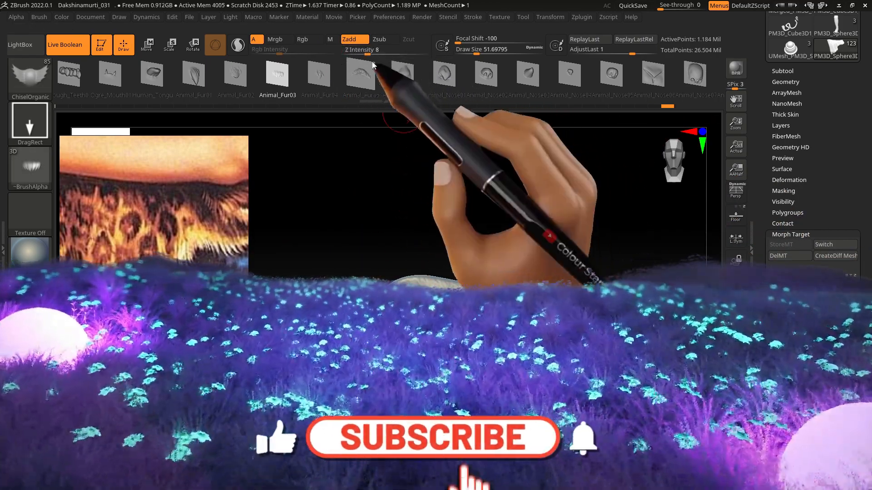
left_click(401, 51)
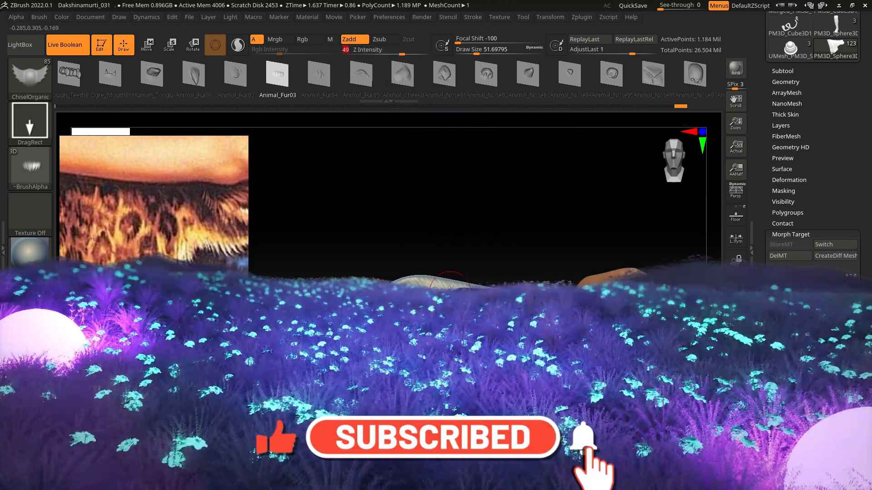
Undo the run of trial fur stamps on the isolated skin and redo the last undone change
key("ctrl+z")
key("ctrl+z")
key("ctrl+z")
key("ctrl+z")
key("ctrl+z")
key("ctrl+z")
key("ctrl+z")
key("ctrl+z")
key("ctrl+z")
key("ctrl+z")
key("ctrl+z")
key("ctrl+z")
key("ctrl+z")
key("ctrl+z")
key("ctrl+z")
key("ctrl+z")
key("ctrl+z")
key("ctrl+z")
key("ctrl+z")
key("ctrl+z")
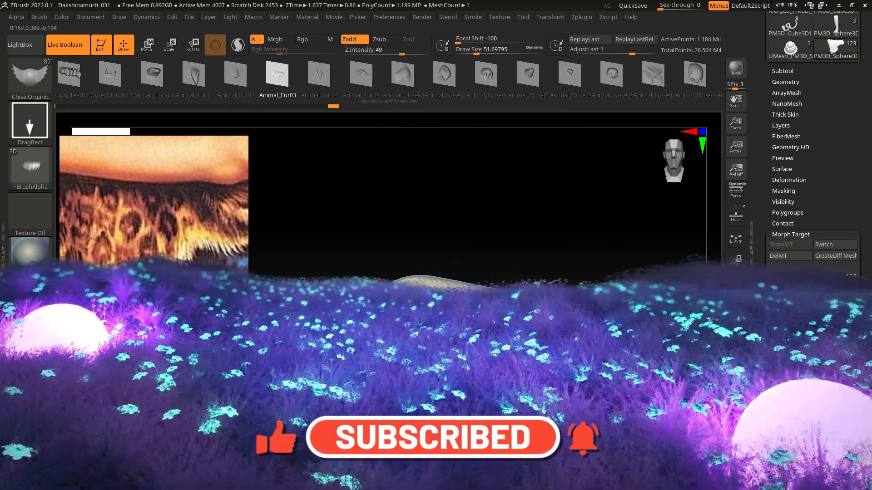
key("ctrl+shift+z")
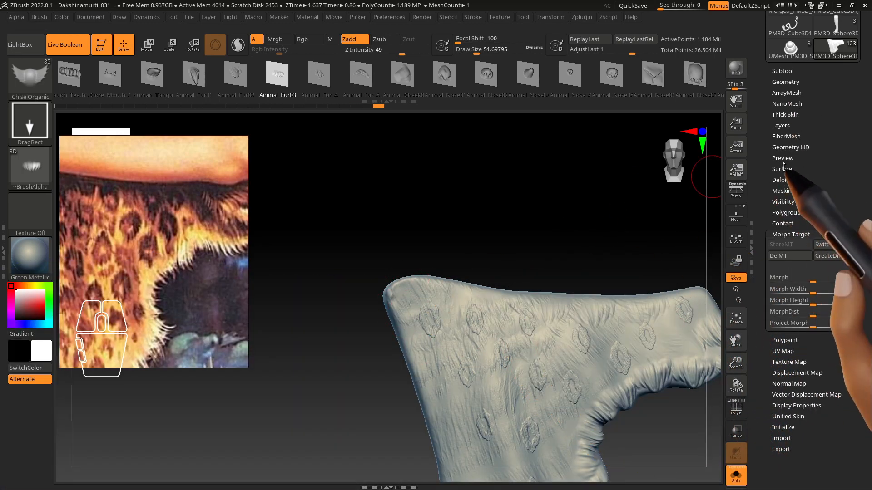
Open the isolated skin's layers and hide the third layer holding the fine fur strands
left_click(780, 126)
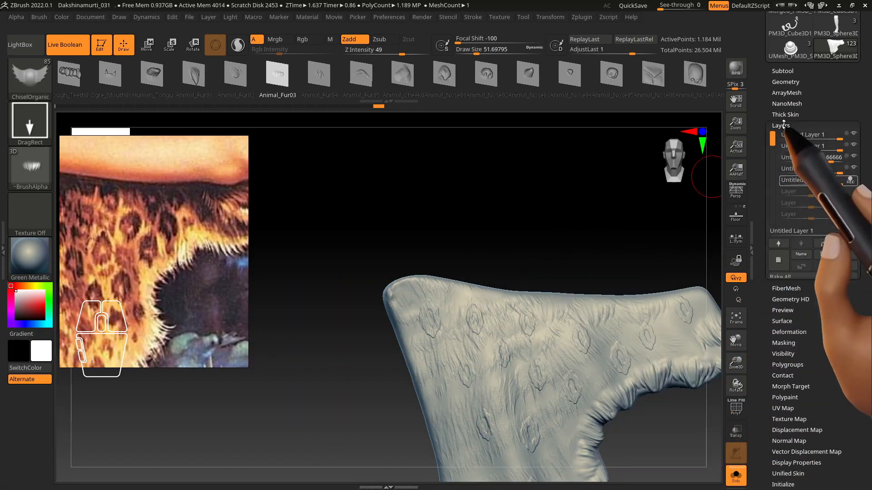
left_click(855, 159)
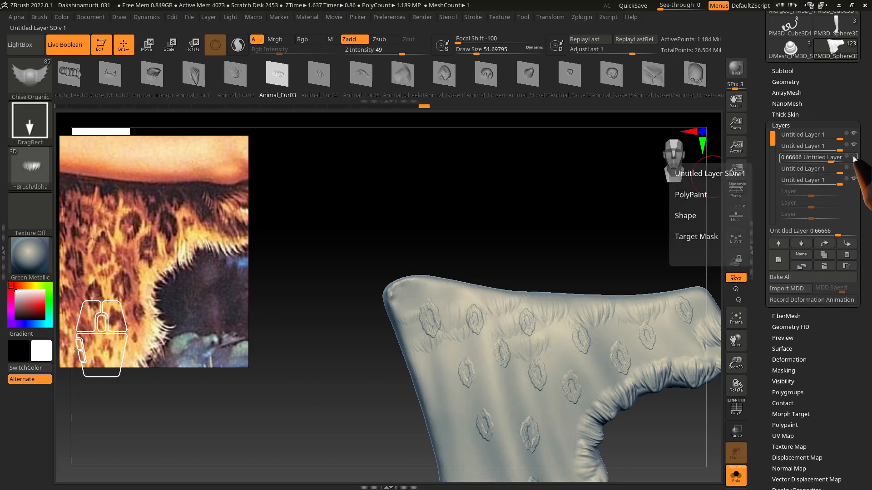
right_click_drag(694, 291, 675, 226, "alt")
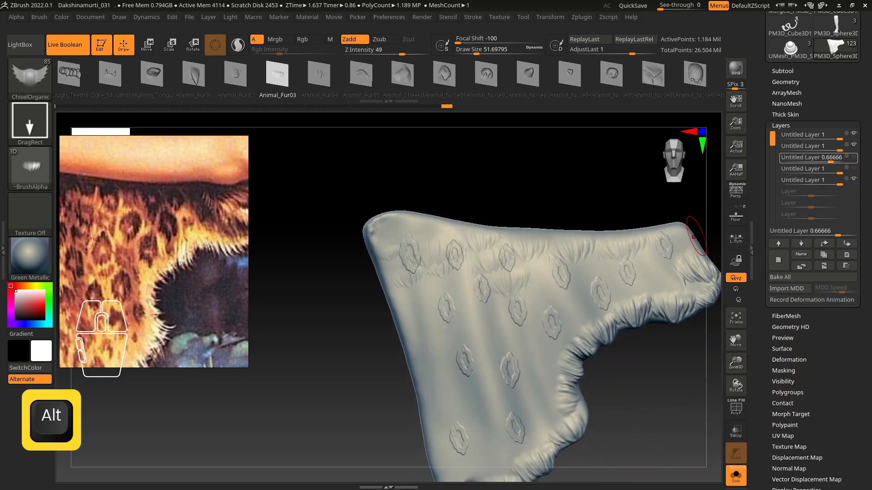
Set the isolated skin's fifth layer to record and undo a trial fur stamp made on it
left_click(846, 180)
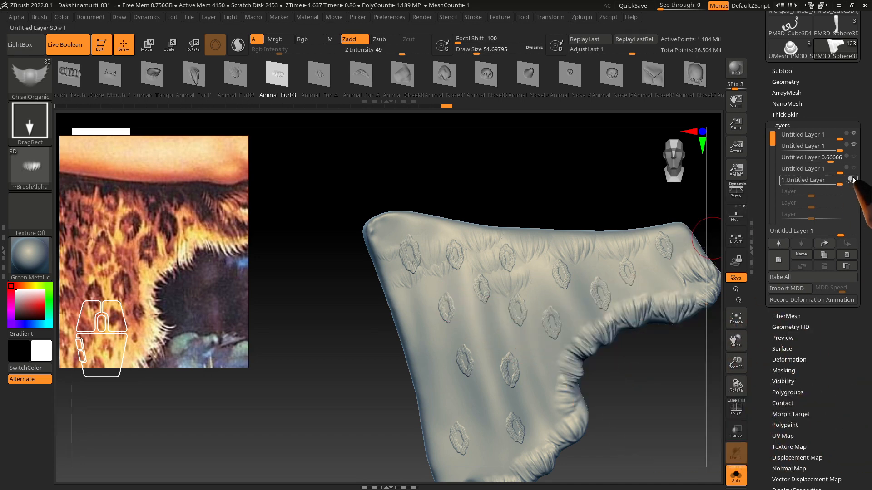
left_click(851, 181)
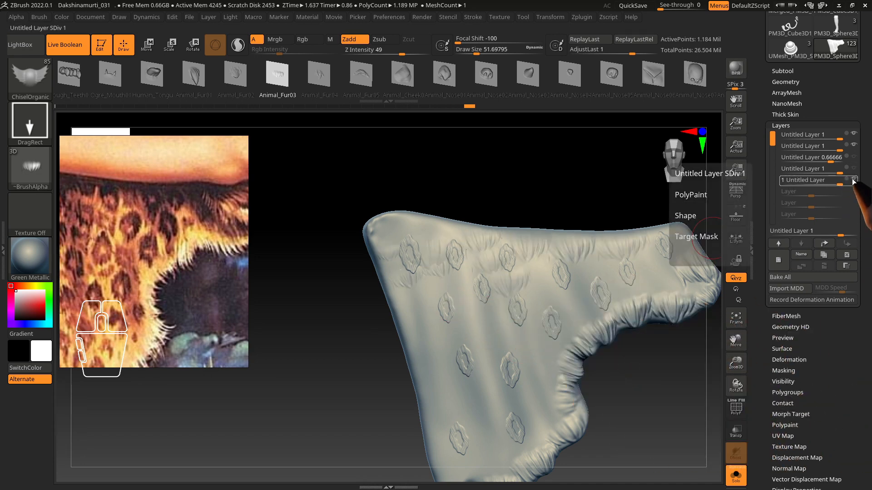
left_click(851, 181)
left_click_drag(443, 289, 420, 255)
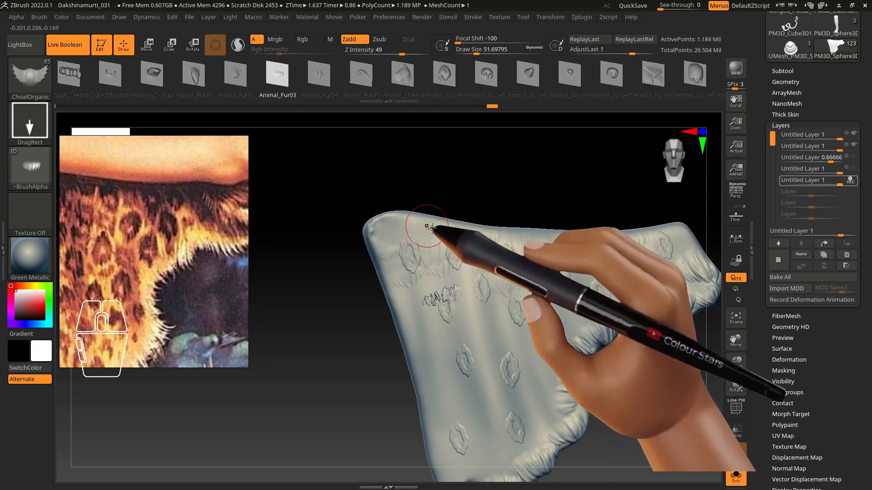
key("ctrl+z")
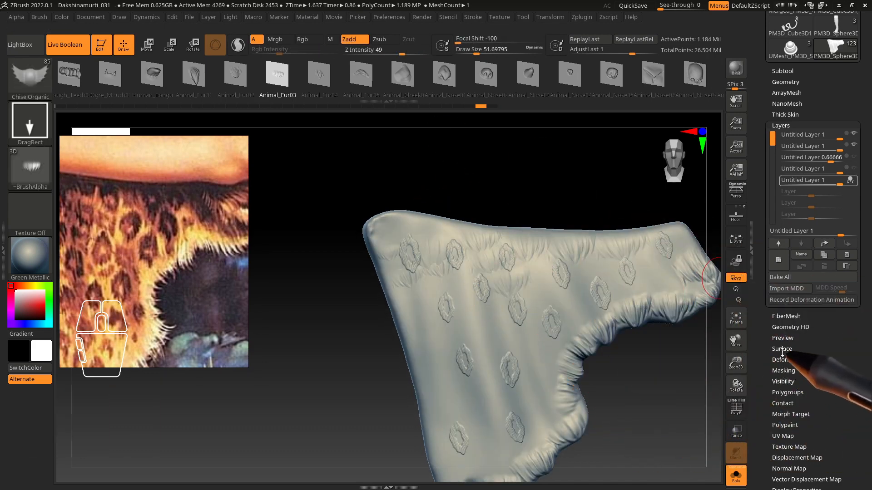
Clear the stored morph target and stamp Animal_Fur03 clumps across the whole isolated skin on the fifth layer
left_click(790, 414)
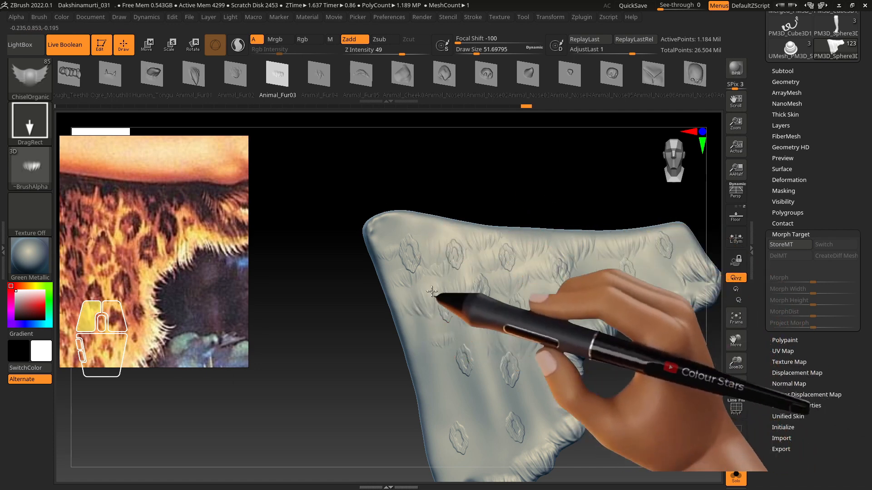
mouse_move(443, 338)
left_mouse_down()
mouse_move(448, 312)
mouse_move(468, 338)
mouse_move(481, 298)
mouse_move(439, 386)
mouse_move(450, 396)
left_mouse_up()
right_click_drag(472, 432, 468, 363, "alt")
mouse_move(467, 364)
left_mouse_down("alt")
mouse_move(443, 369)
mouse_move(437, 318)
left_mouse_up("alt")
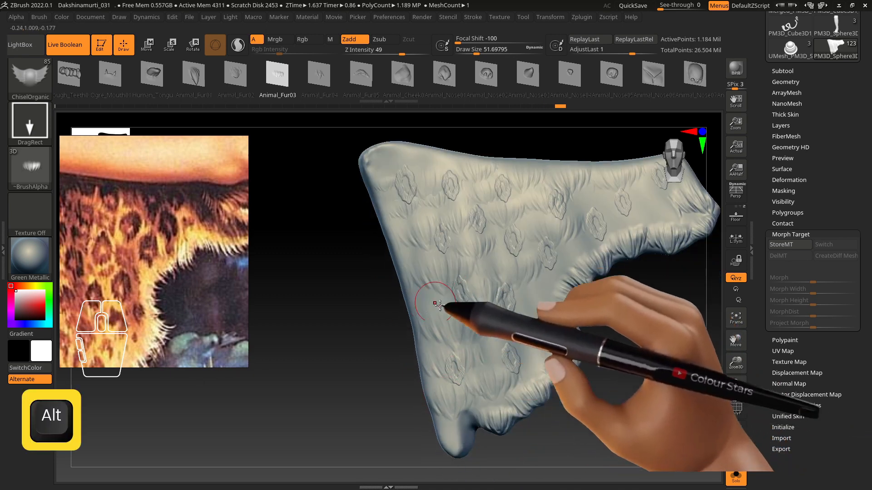
mouse_move(491, 277)
left_mouse_down()
mouse_move(498, 249)
mouse_move(508, 256)
left_mouse_up()
left_click_drag(554, 241, 582, 178)
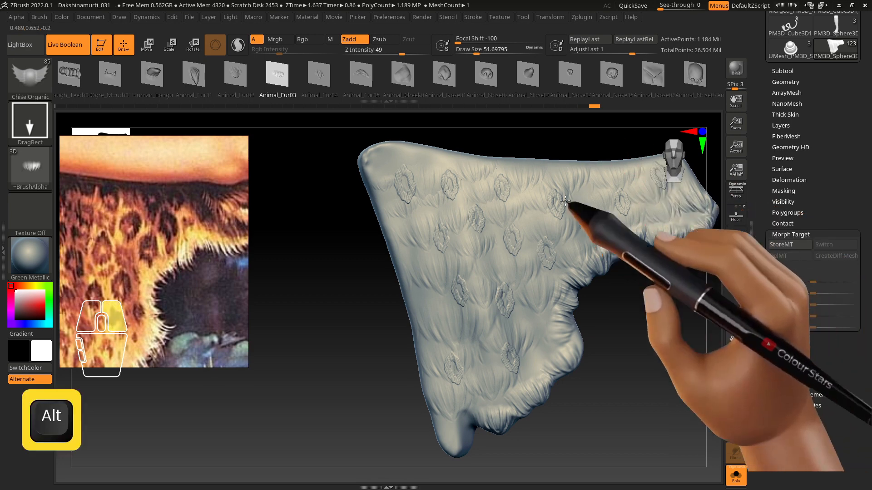
Stop recording the skin's fifth layer, show its third and fourth layers, and toggle the fifth layer's visibility to compare
right_click_drag(550, 240, 561, 234, "alt")
right_click_drag(525, 200, 568, 243, "alt")
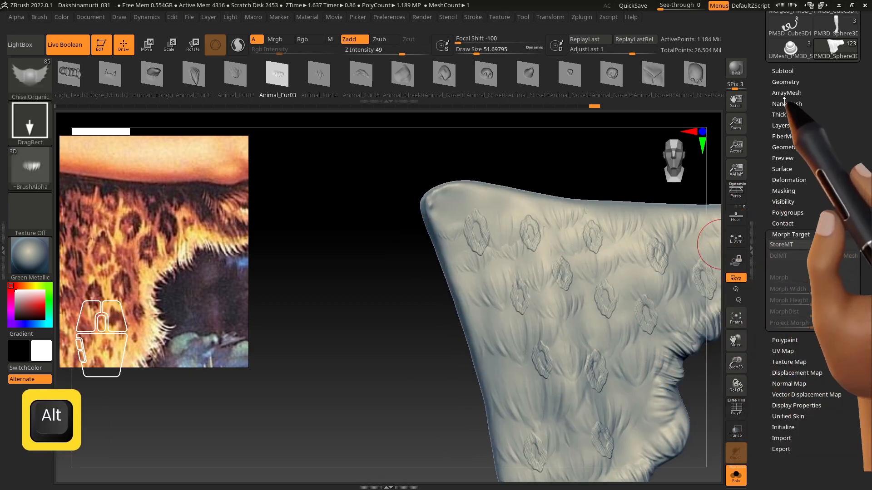
left_click(780, 125)
left_click(852, 180)
left_click(853, 179)
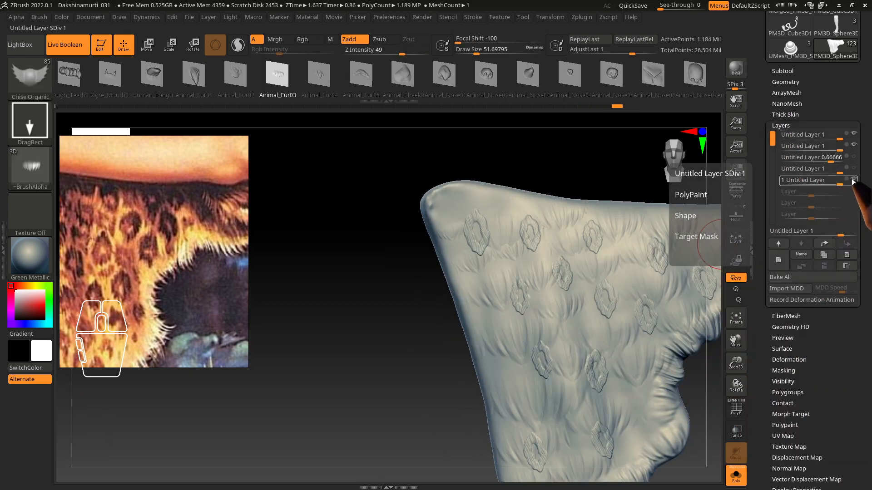
left_click(853, 168)
left_click(854, 180)
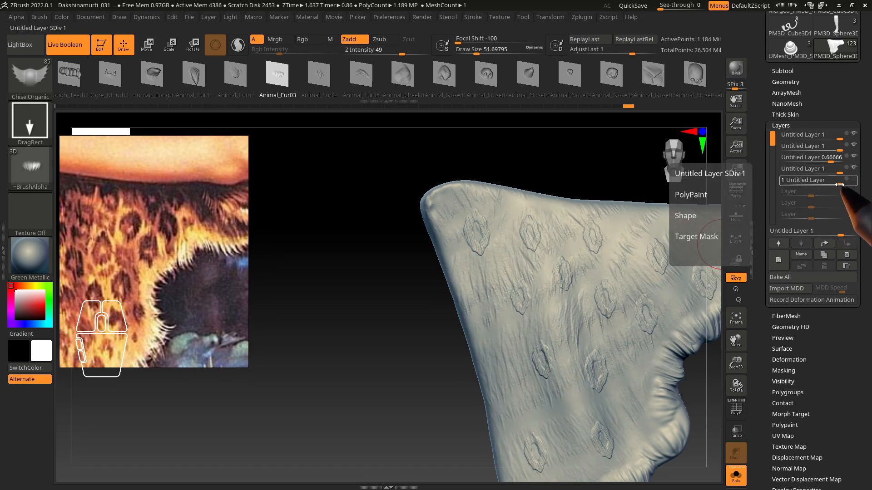
Set the first layer's intensity to 0.41666, the third's to 0.26666 and the fifth's to 0.56666, and show the whole sculpture again
left_click_drag(840, 184, 822, 162)
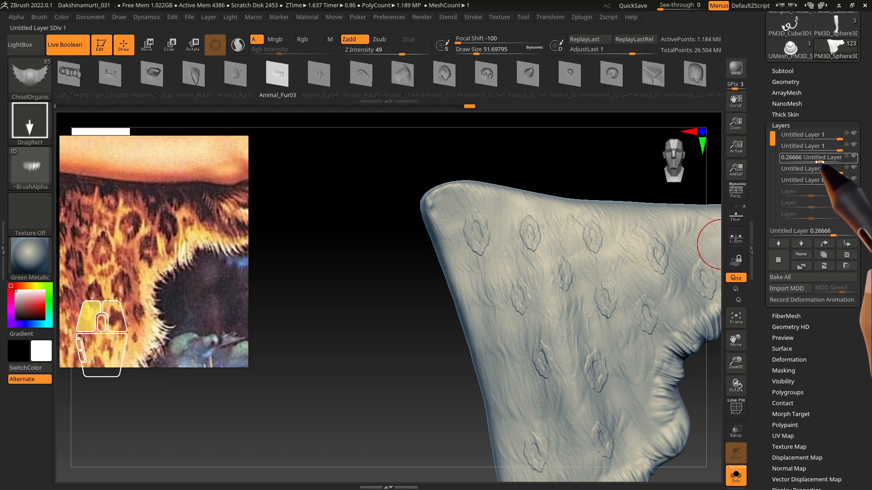
right_click_drag(571, 334, 471, 254, "alt")
left_click(734, 475)
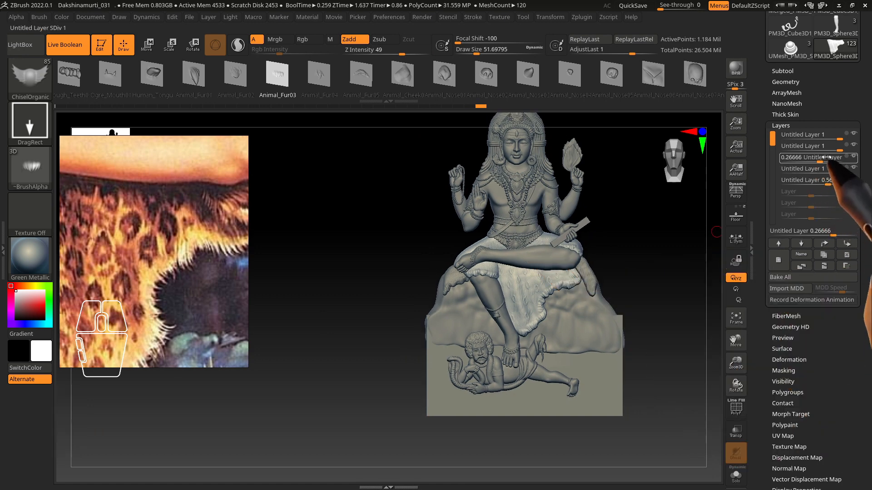
left_click_drag(823, 139, 824, 140)
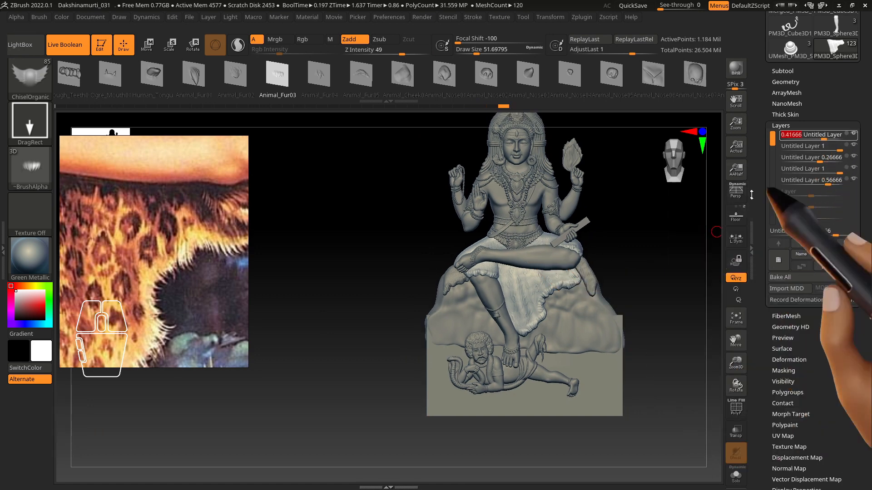
Choose SmoothPeaks as the smoothing brush for the hanging skin
right_click_drag(584, 292, 612, 393, "alt")
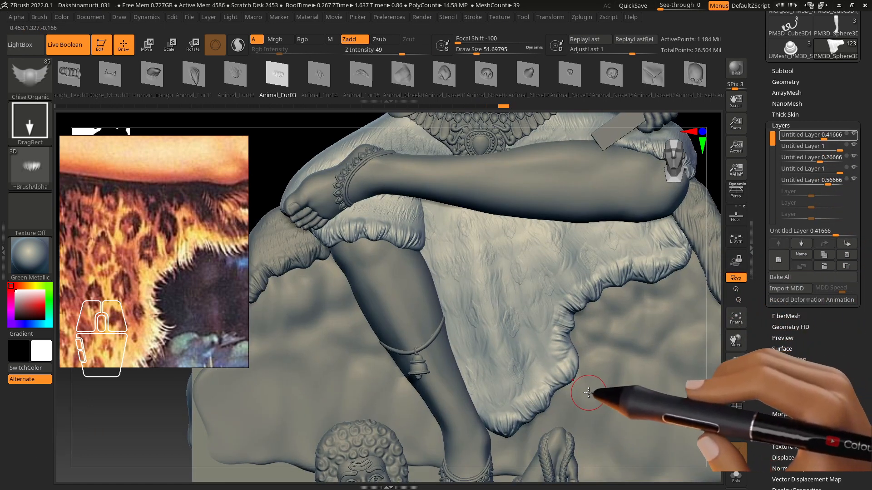
key("b")
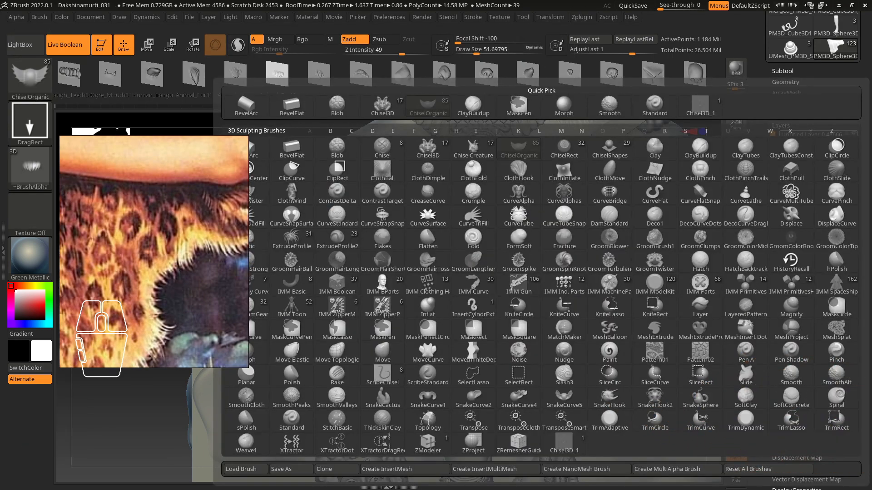
left_click(727, 422)
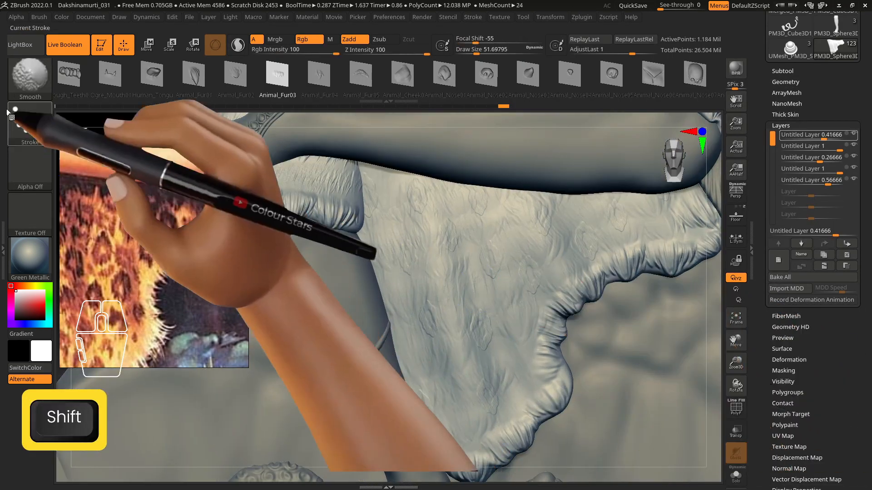
key("b")
right_click_drag(197, 209, 151, 258, "shift")
key("s")
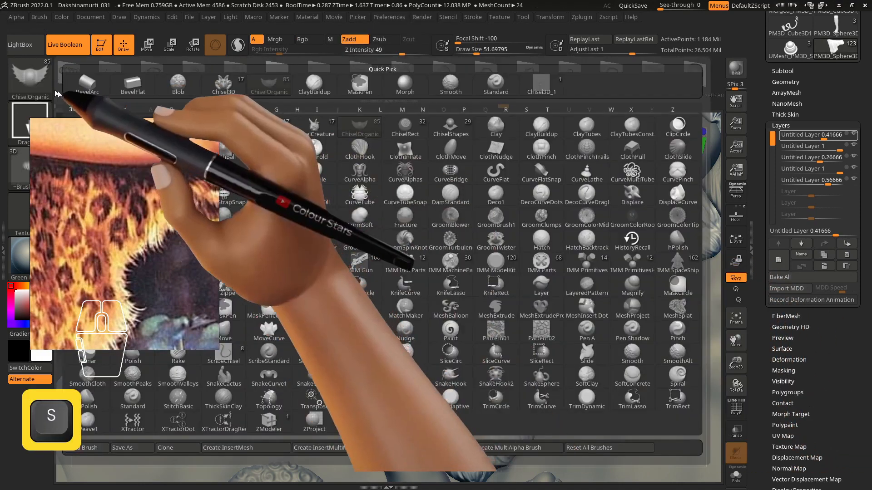
left_click(135, 379)
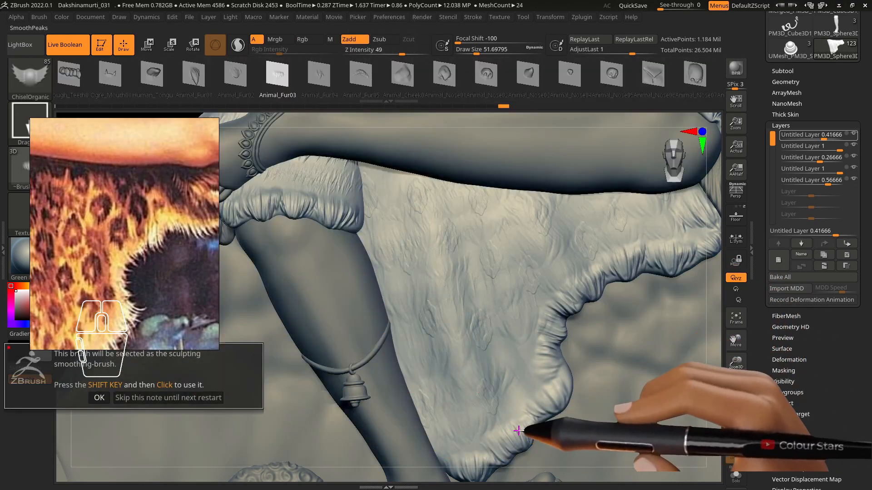
Set the skin's fifth layer to record and smooth the fur clumps across the hanging skin with SmoothPeaks
key("s")
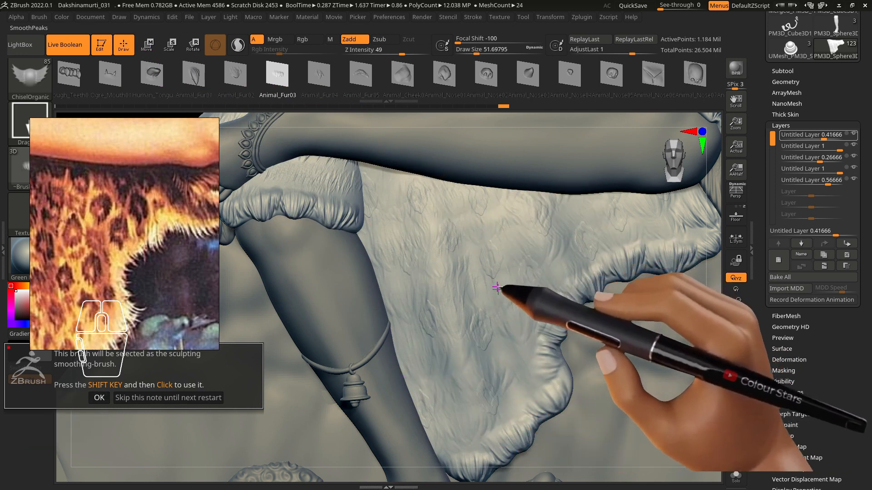
left_click(494, 440, "shift")
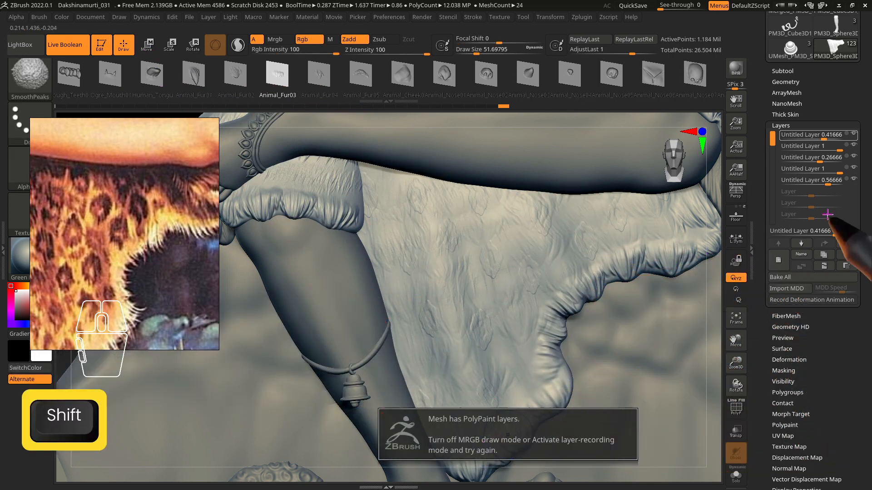
left_click(810, 180)
key("shift")
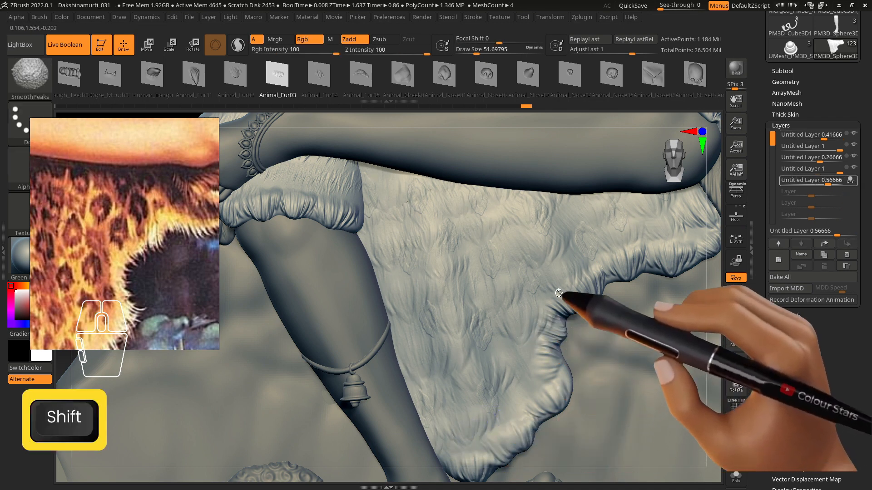
mouse_move(566, 295)
left_mouse_down("shift")
mouse_move(638, 273)
mouse_move(649, 247)
mouse_move(642, 263)
mouse_move(604, 288)
mouse_move(547, 300)
mouse_move(550, 384)
mouse_move(476, 400)
mouse_move(456, 318)
left_mouse_up("shift")
left_click_drag(443, 276, 401, 173, "shift")
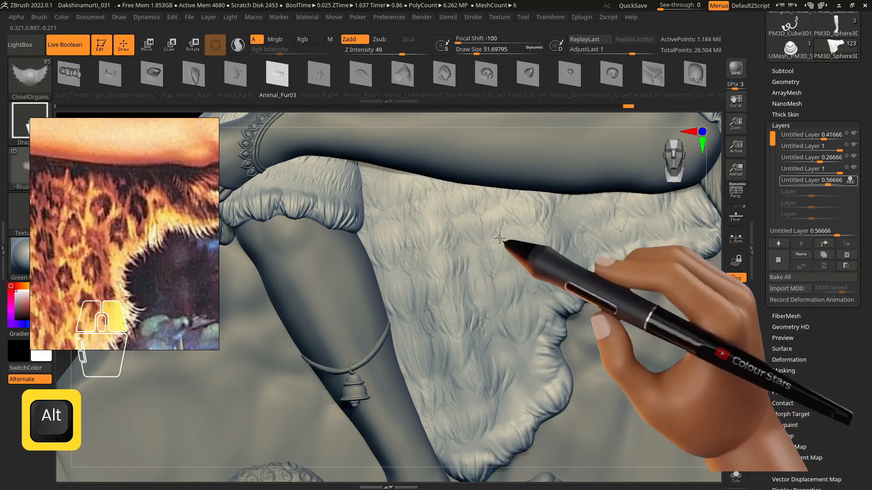
Stop recording the skin's fifth layer and toggle the fourth layer's visibility to compare the fur with the sculpture
right_click_drag(502, 240, 386, 103, "alt")
left_click(850, 181)
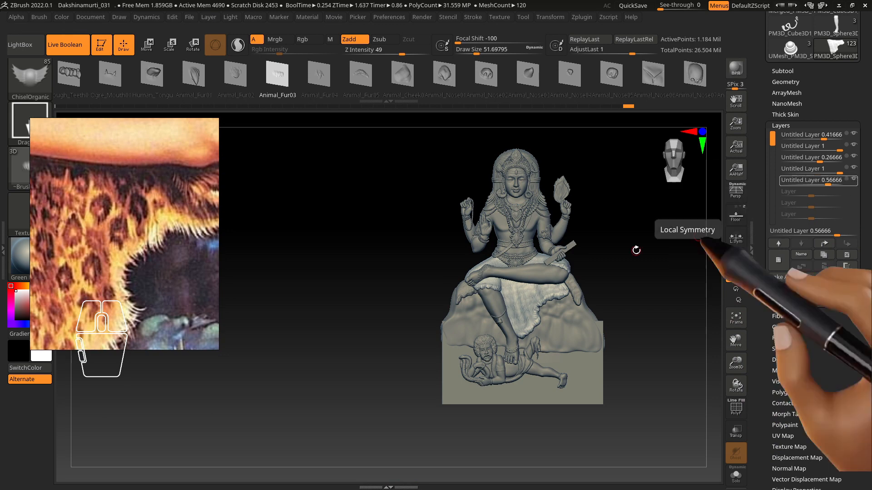
right_click_drag(522, 292, 611, 418, "alt")
mouse_move(856, 184)
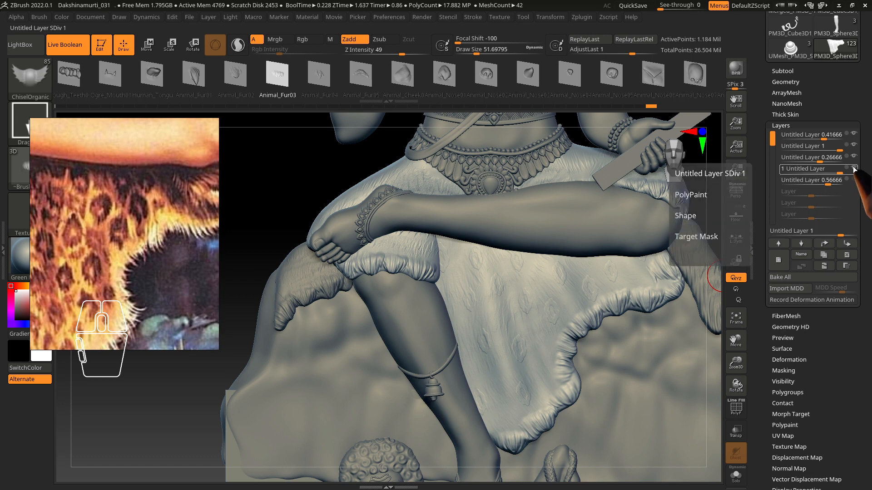
left_click(851, 169)
left_click(853, 170)
Try the skin's third layer at an intensity of 0.51666 with the fifth layer hidden
left_click(854, 158)
left_click(827, 160)
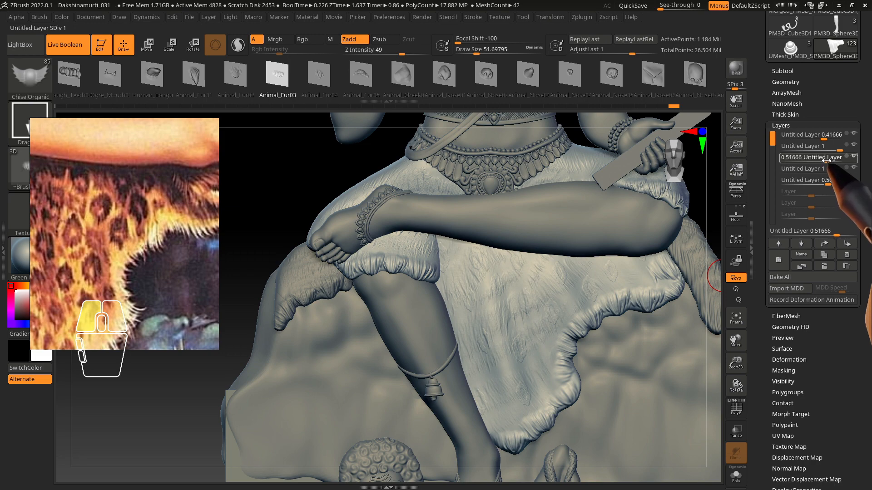
right_click_drag(500, 238, 705, 283, "alt")
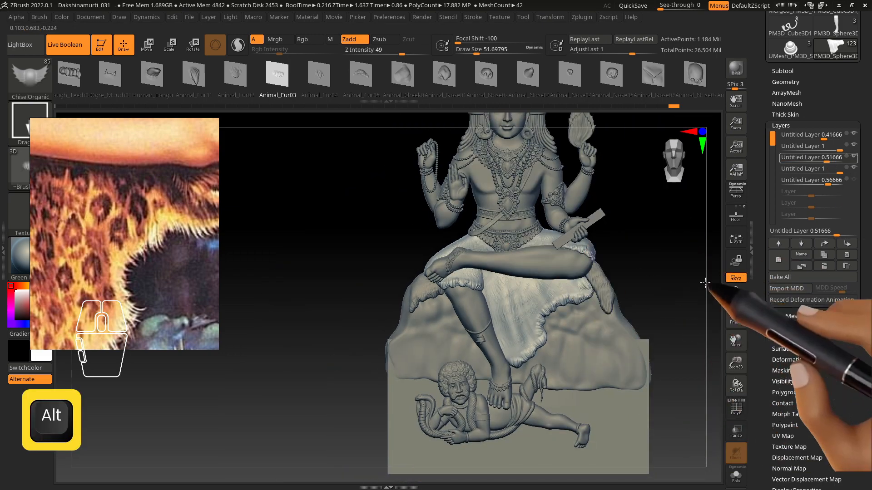
Show the skin's fifth layer and set the third layer's intensity to 0.18333, checking the blended fur on the sculpture
left_click(802, 180)
right_click_drag(609, 307, 696, 345, "alt")
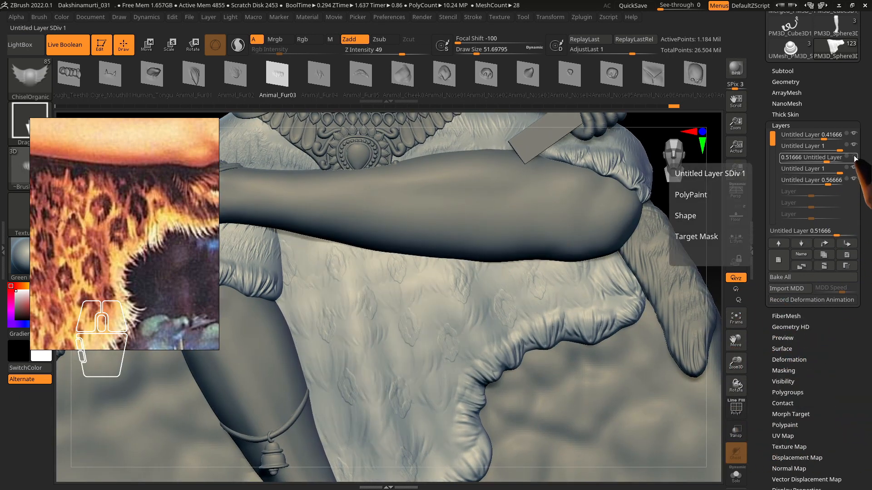
left_click_drag(825, 163, 814, 163)
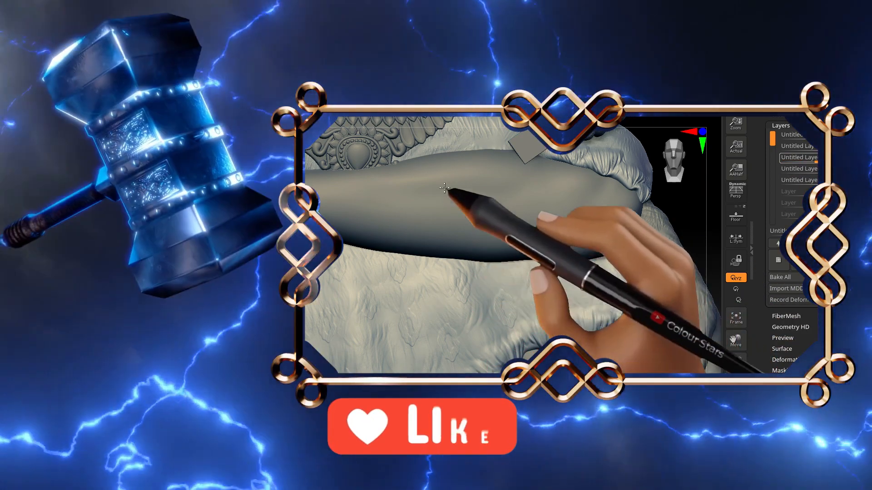
right_click_drag(448, 191, 505, 269, "ctrl")
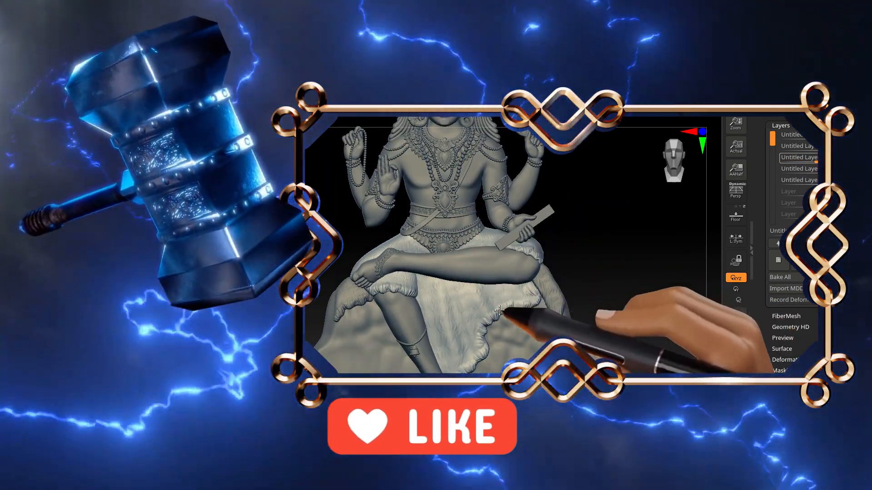
right_click_drag(519, 350, 529, 361, "ctrl")
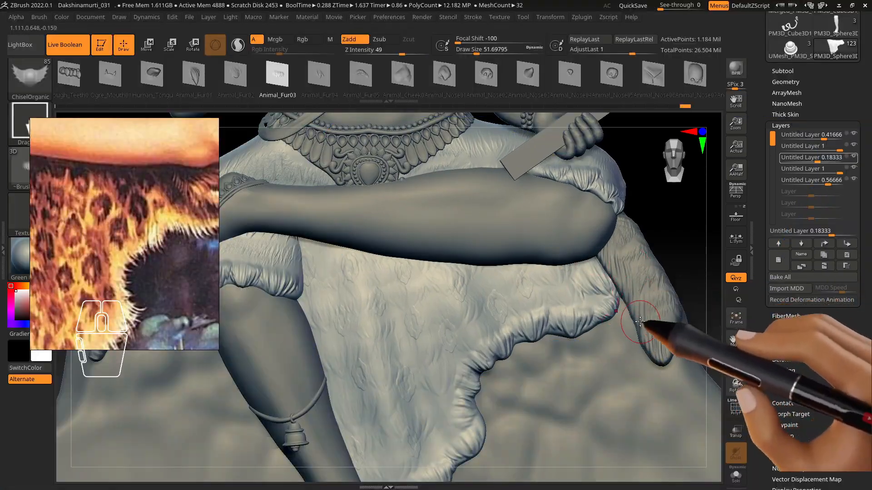
right_click_drag(490, 292, 385, 301, "alt")
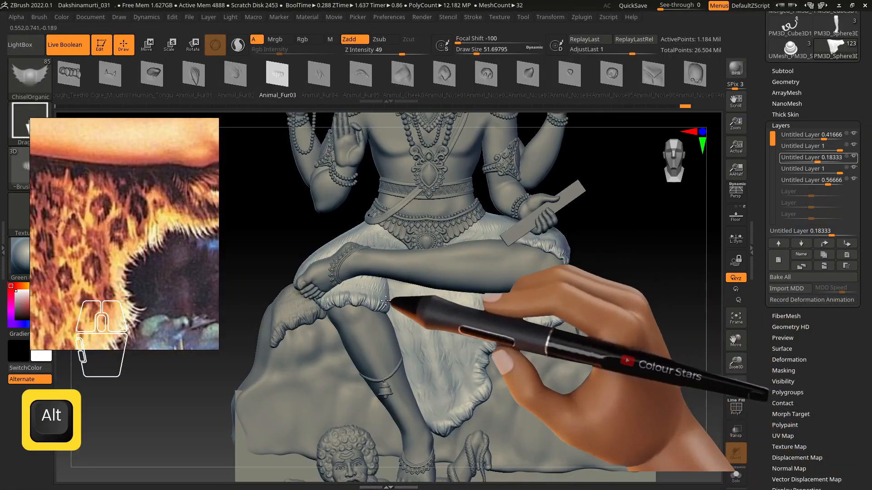
Switch to the Move brush and set its draw size to 26.36405 at the drape below the folded foot
key("b")
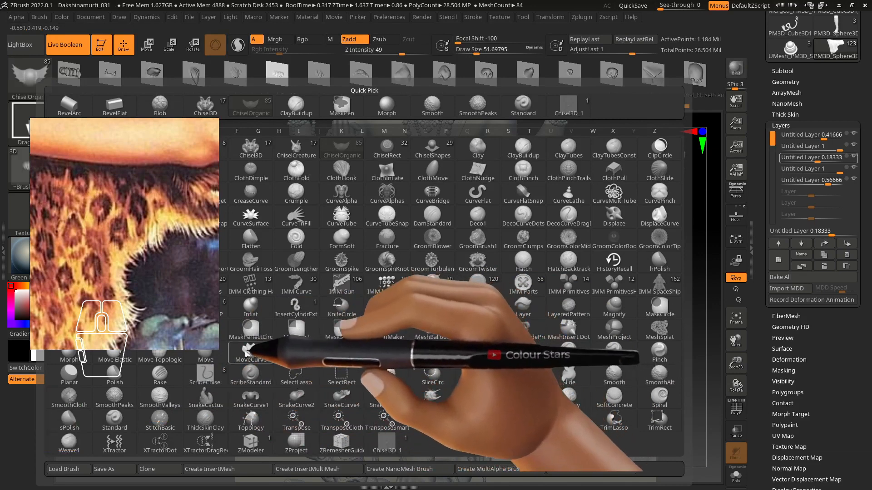
left_click(212, 357)
mouse_move(382, 308)
right_mouse_down("alt")
mouse_move(400, 317)
mouse_move(381, 309)
right_mouse_up("alt")
key("s")
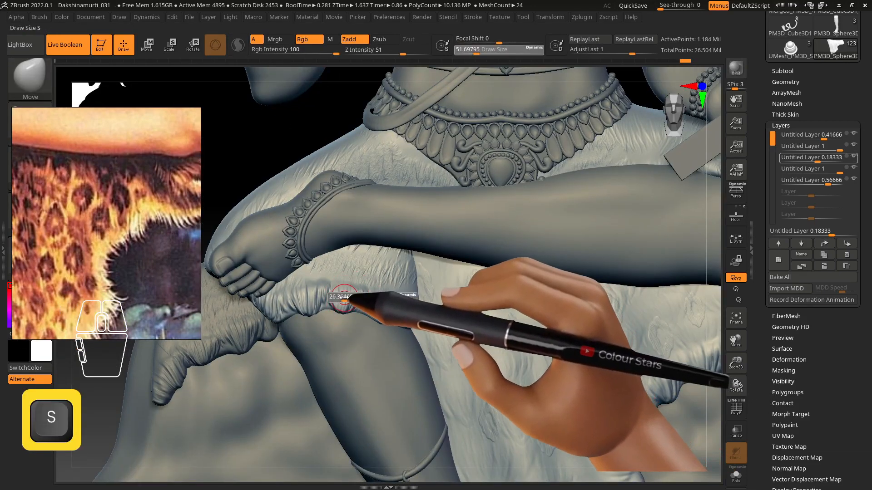
Smooth the drape below the folded foot and push its fur hem into shape with the Move brush at draw sizes 42.28822 to 73.41272
left_click(307, 294, "shift")
left_click(810, 179)
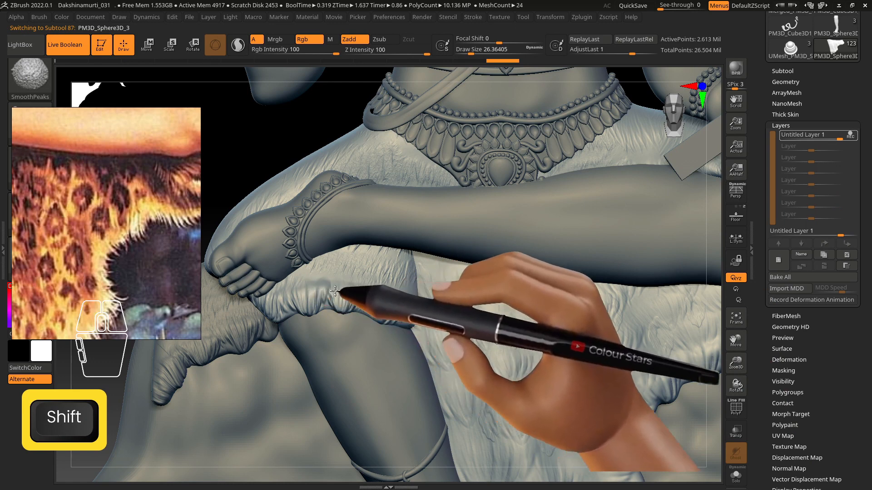
left_click_drag(334, 291, 325, 288, "shift")
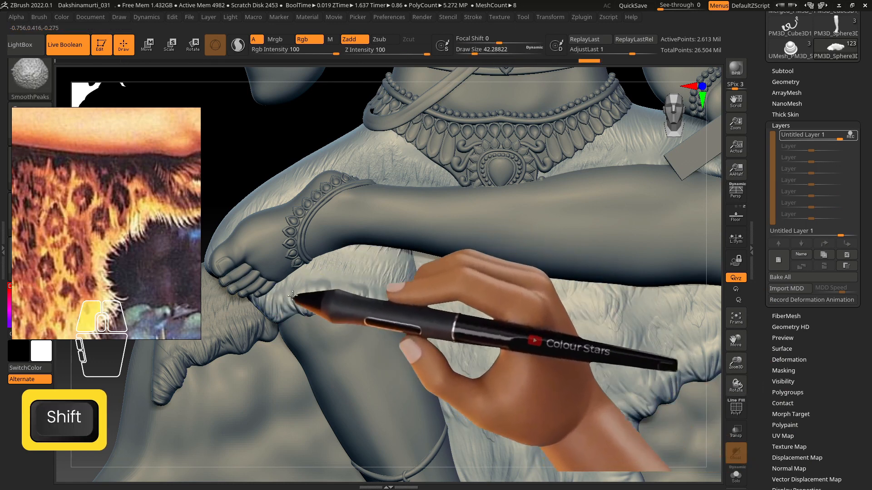
right_click_drag(330, 284, 335, 295, "shift")
key("s")
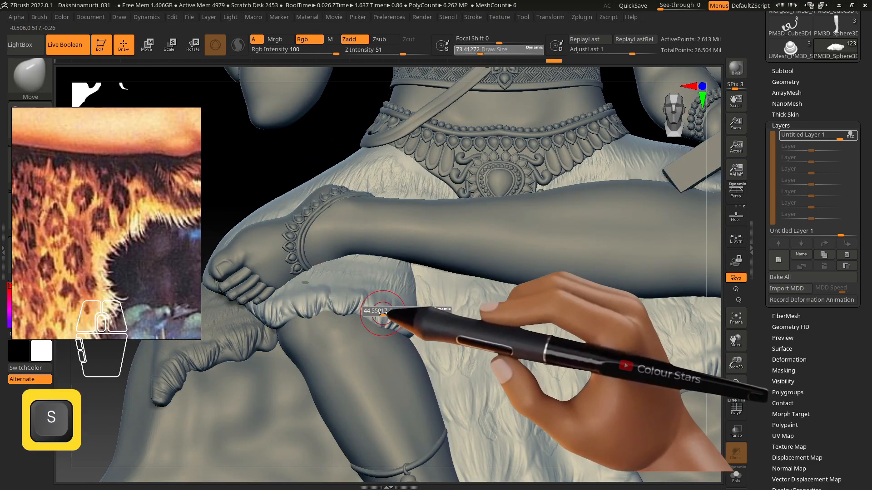
key("s")
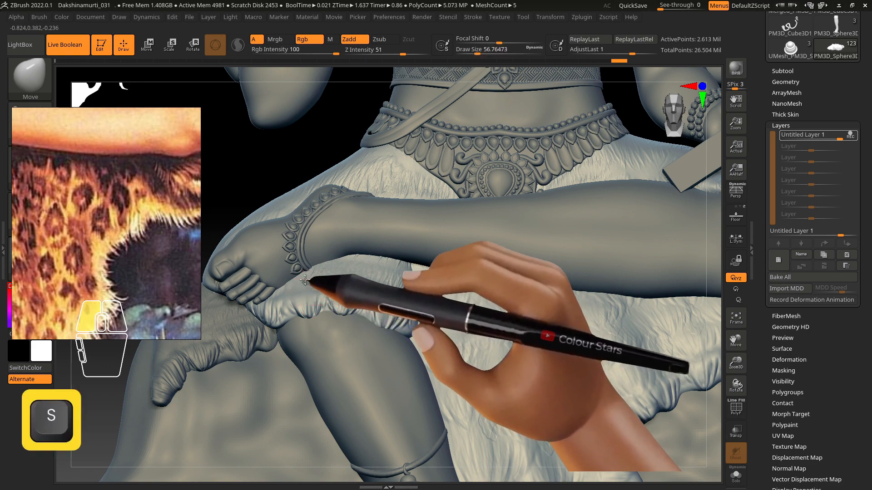
Refine the small fur tufts along the hem below the folded foot with the Move brush at draw sizes 14.30029 and 22.9862
mouse_move(381, 311)
right_mouse_down()
mouse_move(382, 333)
mouse_move(379, 318)
mouse_move(385, 324)
right_mouse_up()
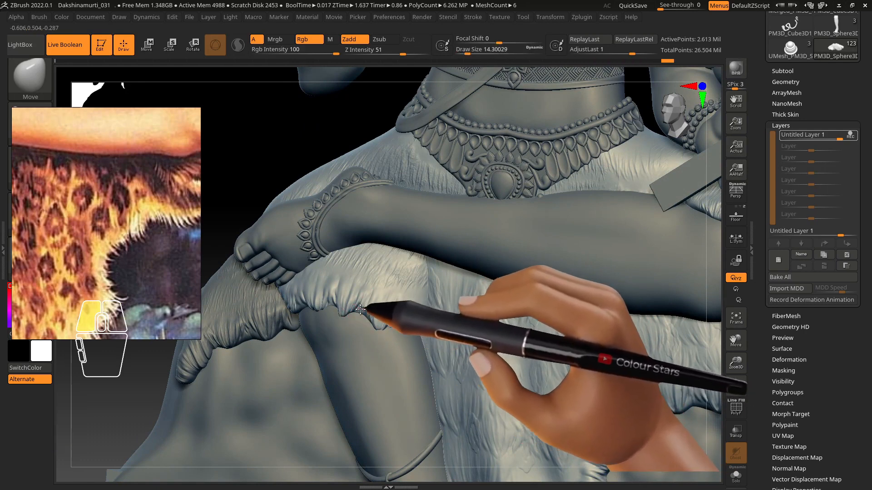
left_click_drag(361, 309, 359, 312, "shift")
key("s")
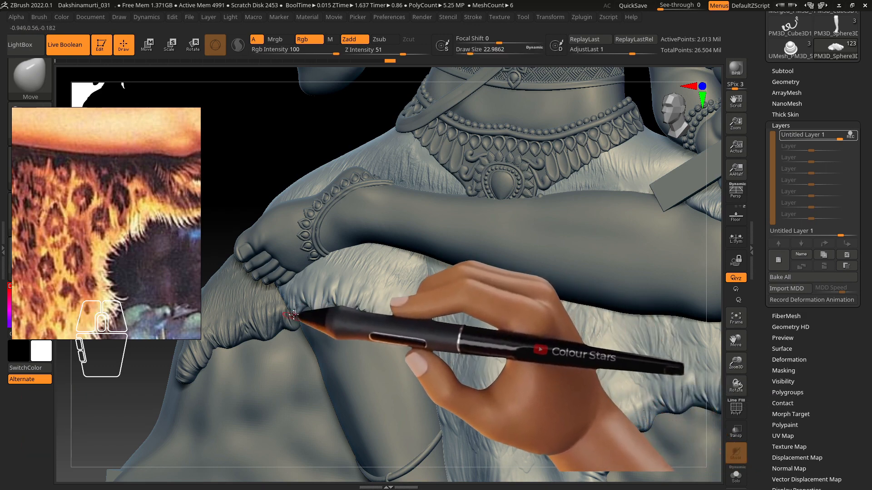
right_click_drag(340, 268, 450, 356, "alt")
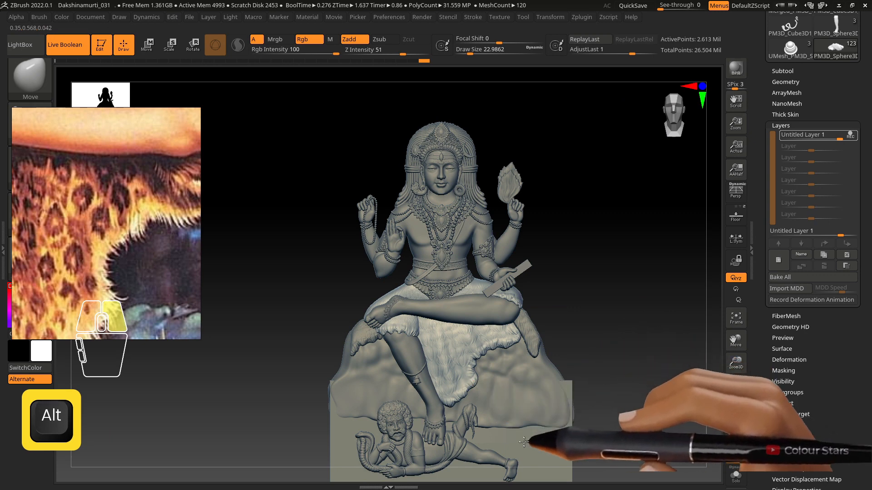
Pull the central skin's ragged hem into fur tufts on its fifth layer with the Move brush at draw sizes 26.36405 to 37.94526, undoing unwanted strokes
right_click_drag(523, 442, 484, 364, "alt")
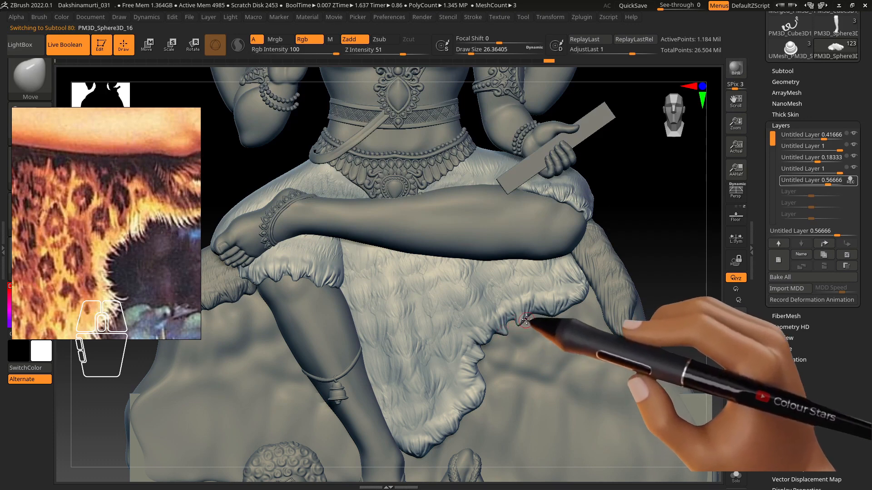
key("ctrl+z")
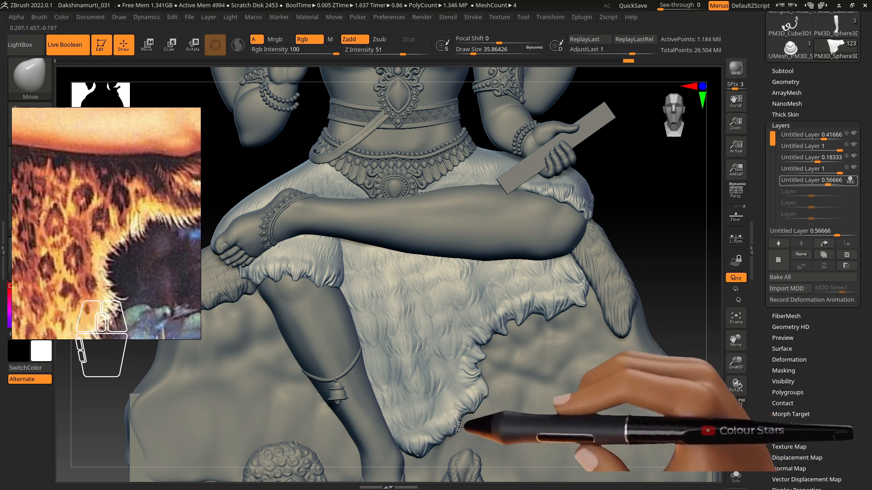
key("s")
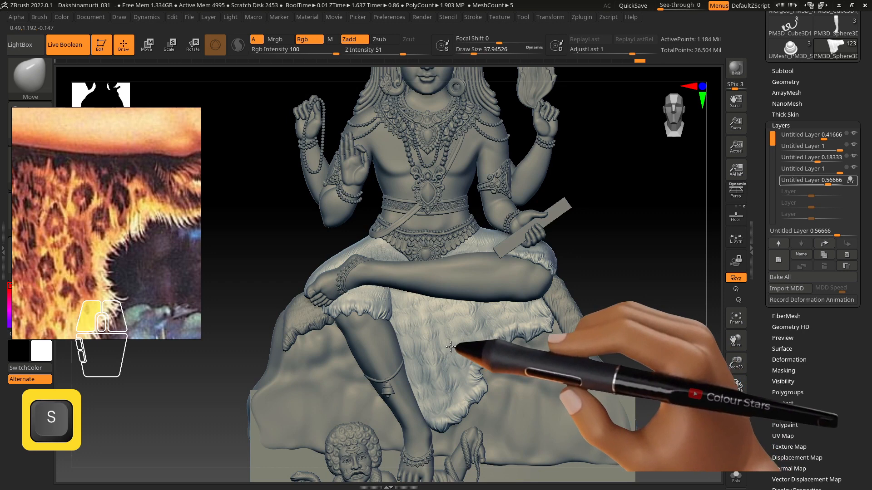
key("ctrl+z")
key("shift")
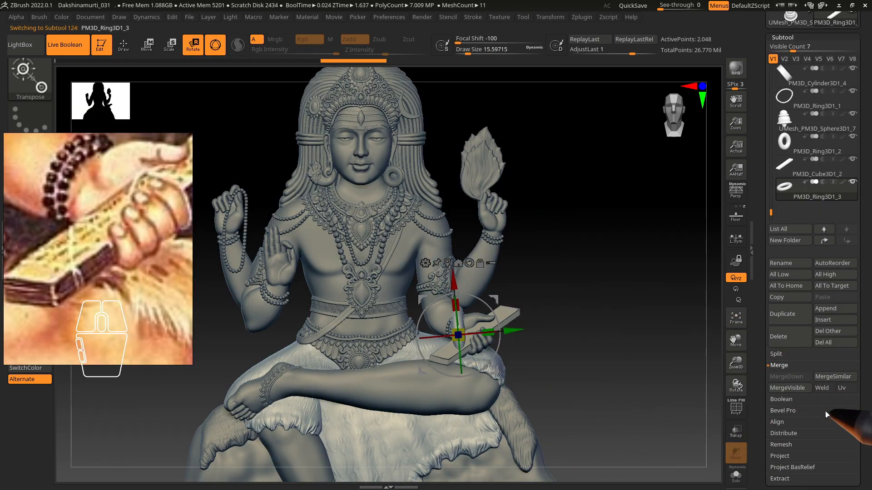
Thin the selected ring around the manuscript slab with an Inflate deformation of -15
left_click_drag(837, 409, 848, 314)
left_click(795, 351)
left_click_drag(836, 154, 852, 261)
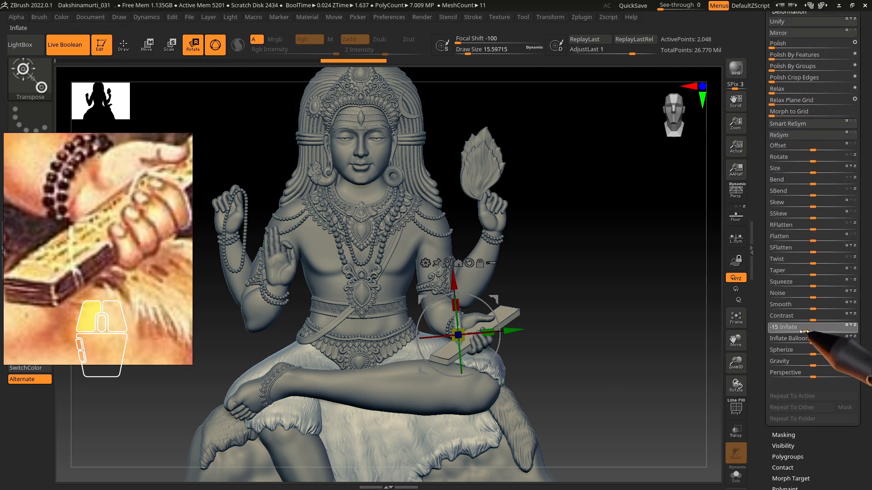
left_click_drag(800, 332, 800, 332)
right_click_drag(525, 259, 625, 368, "alt")
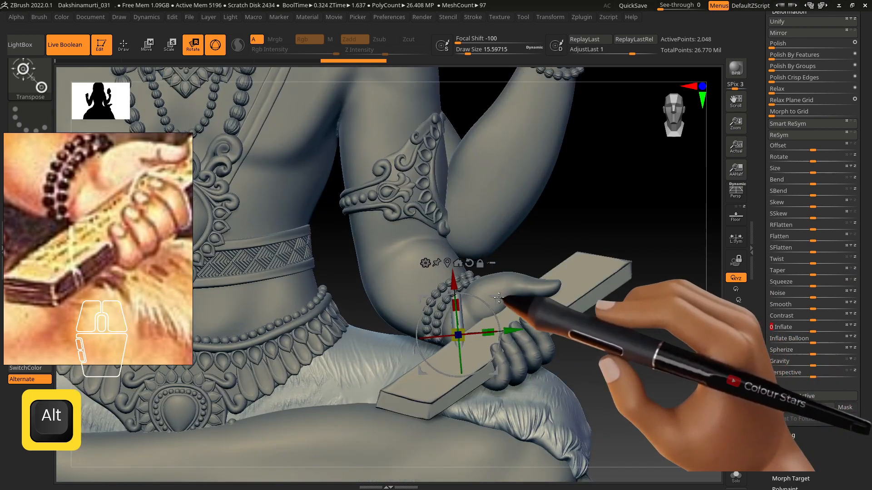
Position the thin ring around the lower part of the manuscript slab and fit it with the Move brush at draw sizes 44.55017 and 51.69795
left_click_drag(496, 298, 505, 340)
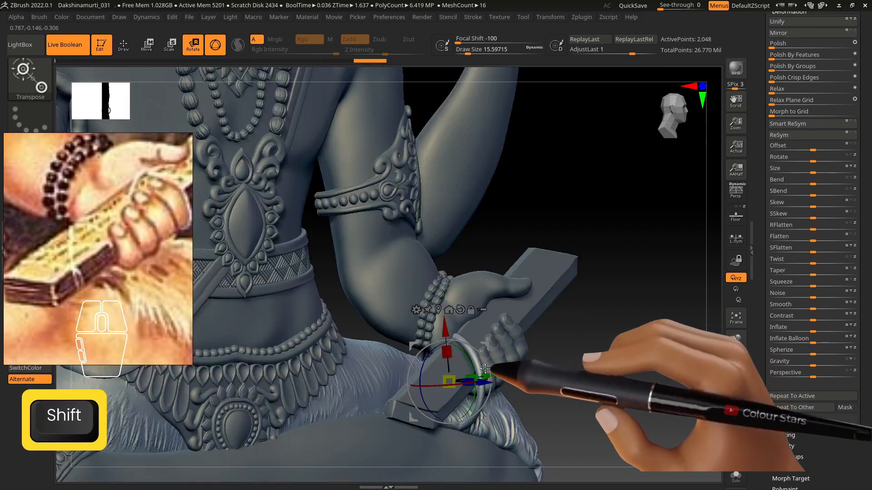
left_click_drag(453, 377, 453, 378)
key("shift")
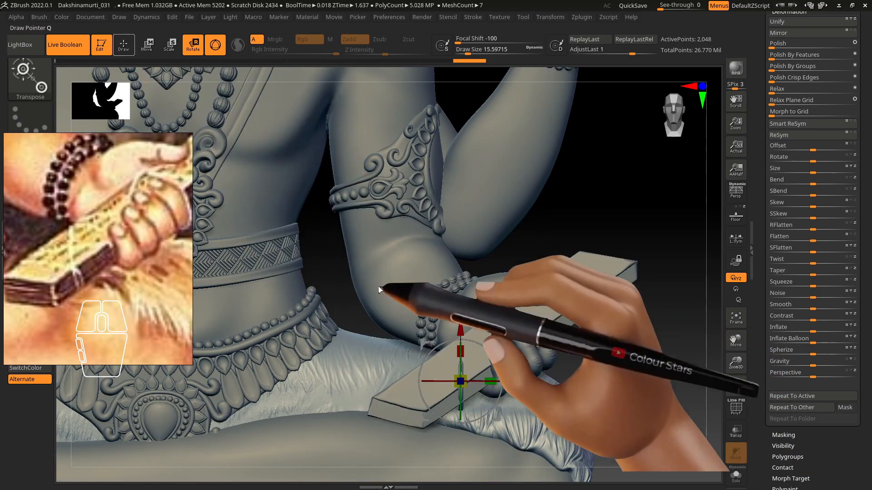
key("q")
key("s")
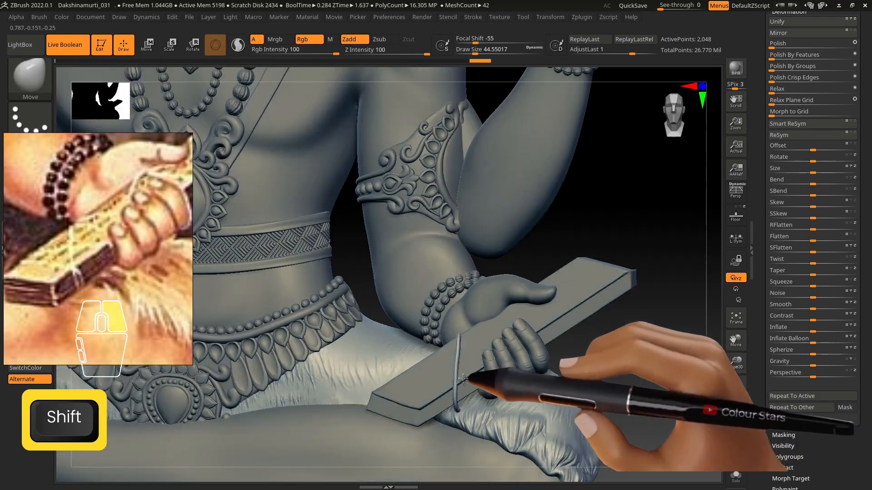
key("s")
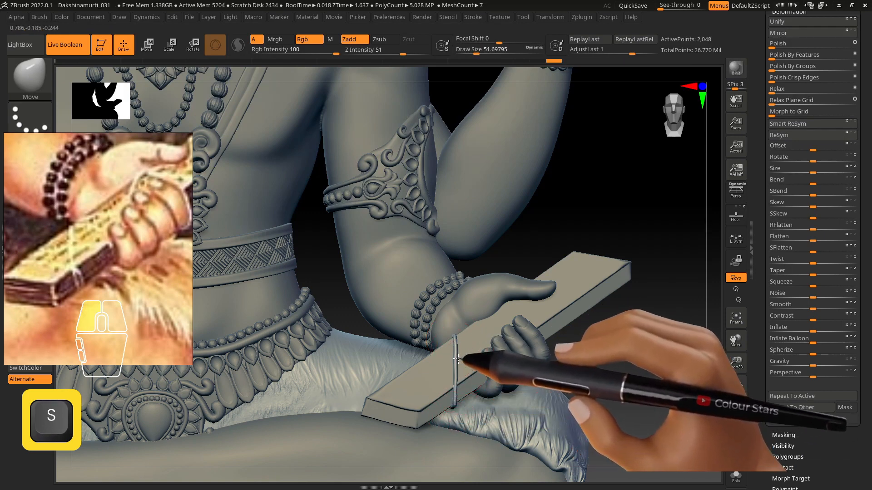
Duplicate the cord ring and rotate the copy so that it crosses the first one on the manuscript slab
key("w")
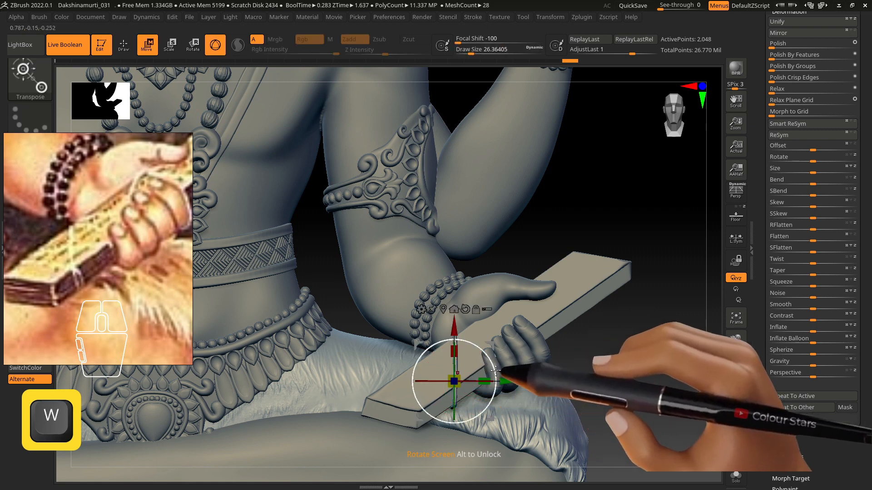
key("ctrl+shift+d")
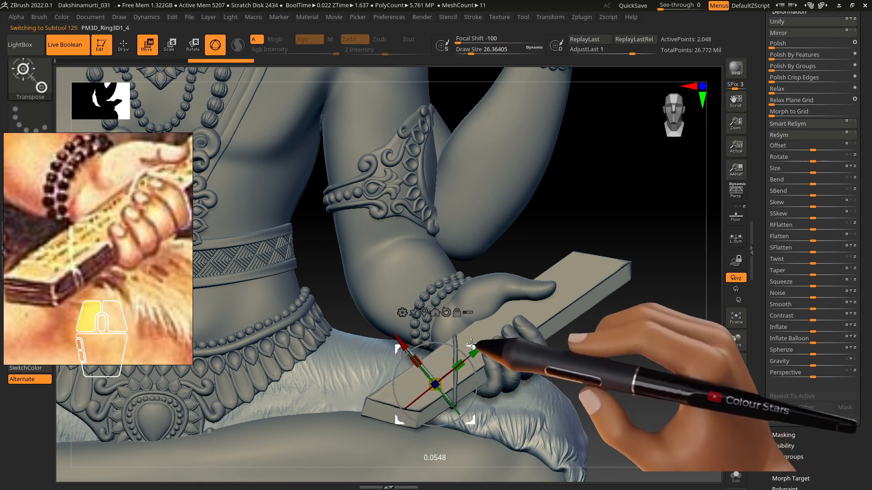
left_click_drag(473, 338, 474, 341)
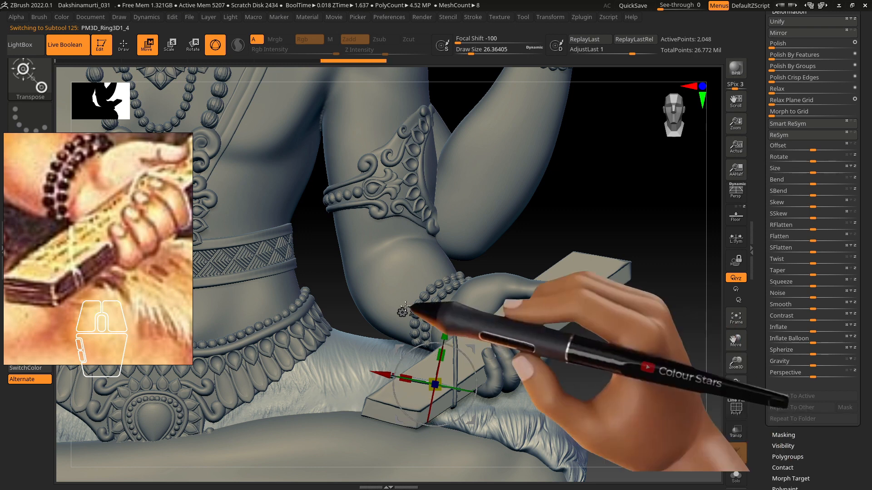
Bend the crossing cord ring to the slab's top face with the Move brush at draw sizes 59.38859 and 44.55017
key("q")
key("s")
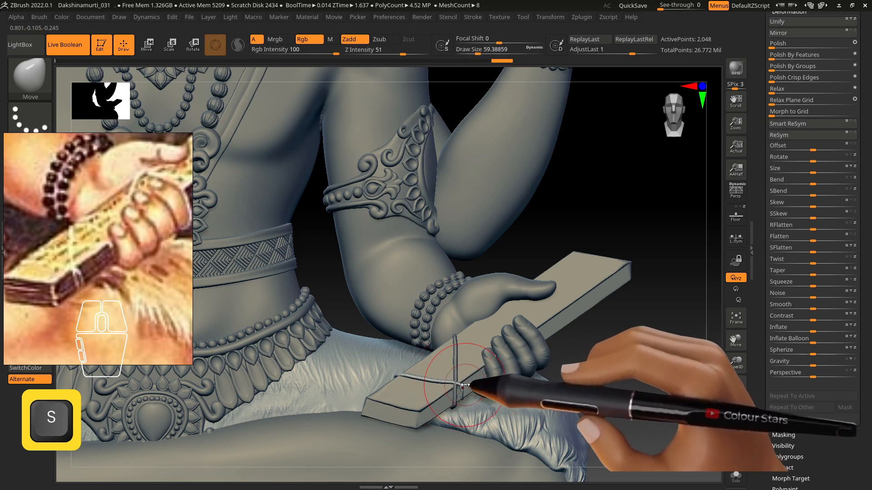
left_click_drag(465, 388, 459, 386, "shift")
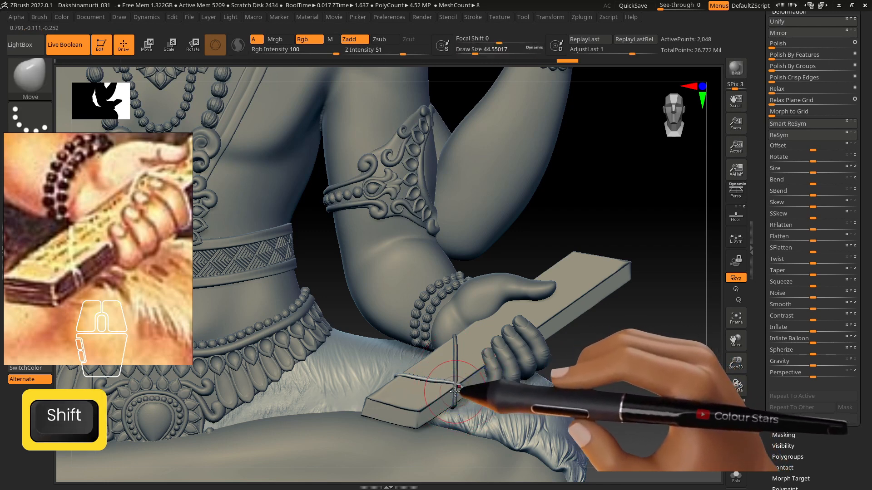
key("s")
left_click(466, 395)
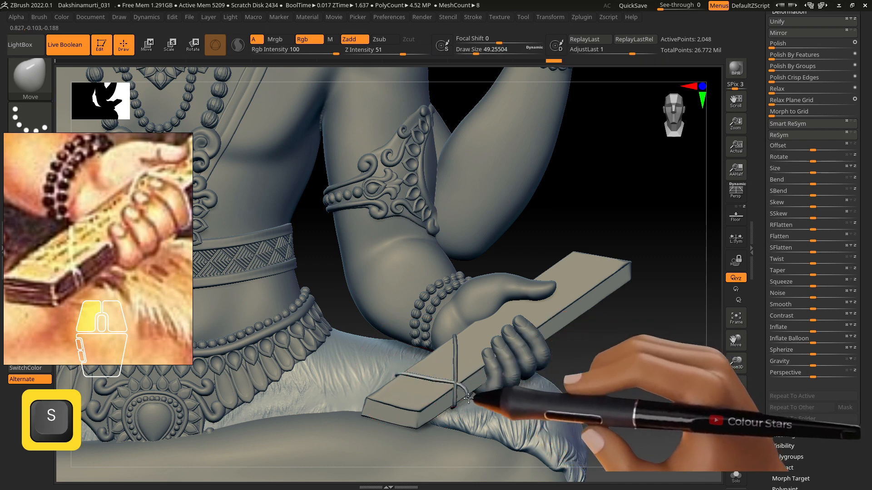
Wrap the crossing cord's end over the slab's side edge beside the fingers using the Move brush at draw sizes 49.25504 and 35.86426
left_click_drag(468, 398, 468, 396)
left_click_drag(470, 396, 468, 393)
key("s")
left_click(466, 391)
right_click_drag(496, 375, 467, 393)
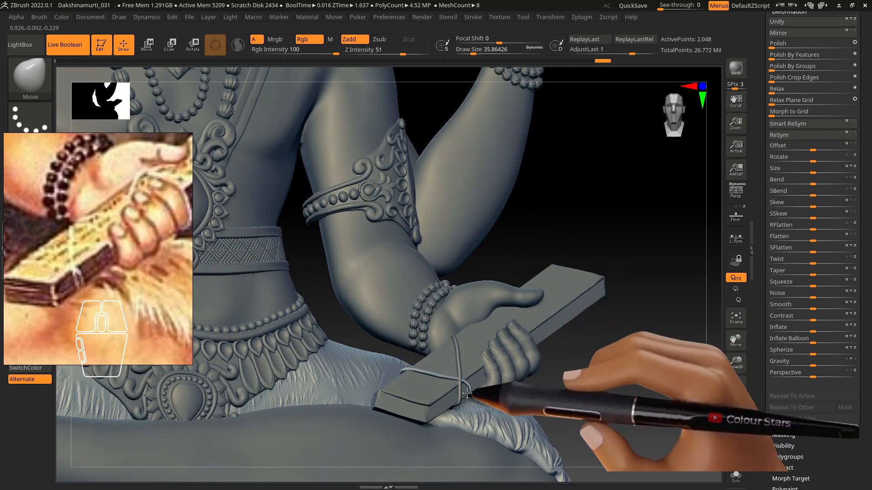
left_click_drag(469, 390, 464, 387)
key("s")
left_click(464, 386)
Fit the crossing cord's opposite end and its span to the slab with the Move brush at draw size 56.76473
right_click_drag(464, 385, 467, 399, "shift")
key("s")
left_click(416, 379)
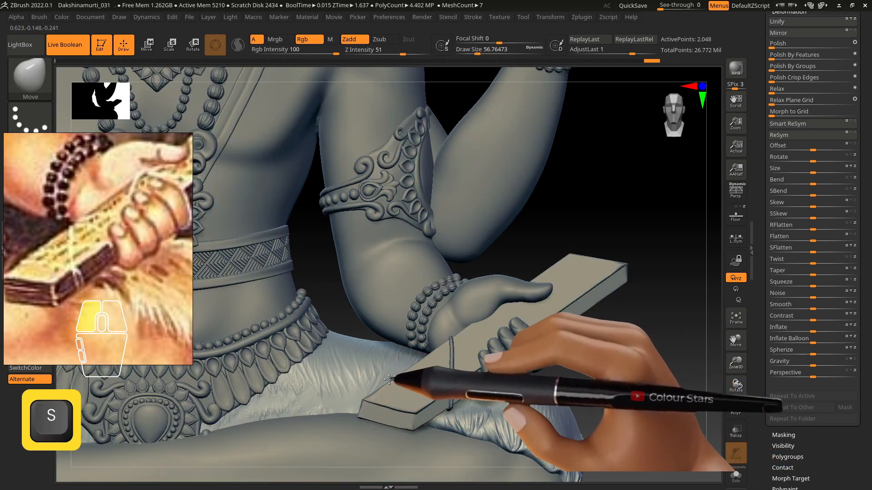
left_click_drag(388, 379, 447, 359)
key("alt")
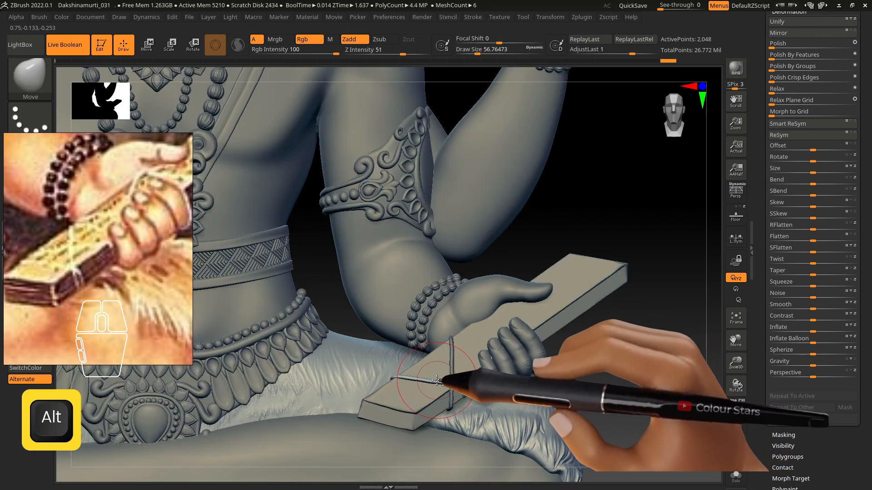
Duplicate the crossing cord ring, shift the copy along the slab toward the palm, and fit it with the Move brush
key("w")
key("ctrl+shift+d")
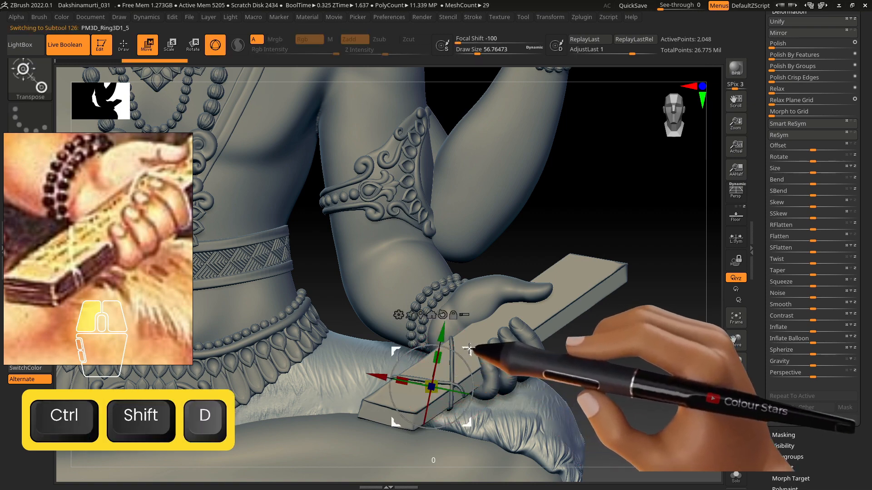
left_click_drag(495, 344, 476, 354)
right_click_drag(477, 353, 495, 341, "shift")
left_click_drag(494, 309, 509, 314)
right_click_drag(510, 349, 536, 369, "alt")
left_click(123, 45)
key("s")
mouse_move(392, 355)
left_mouse_down()
mouse_move(399, 336)
mouse_move(391, 333)
left_mouse_up()
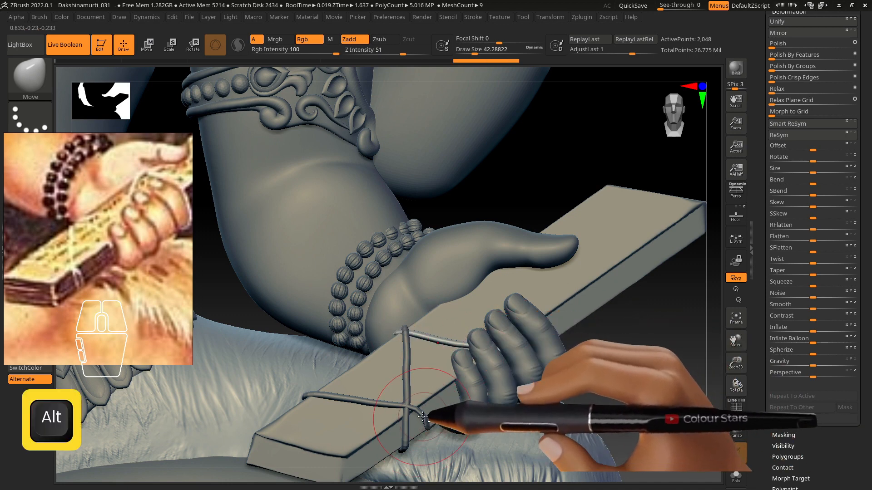
Reselect the lower crossing cord and tighten both of its ends around the slab edges with the Move brush at draw size 54.20118
left_click(424, 425, "alt")
key("s")
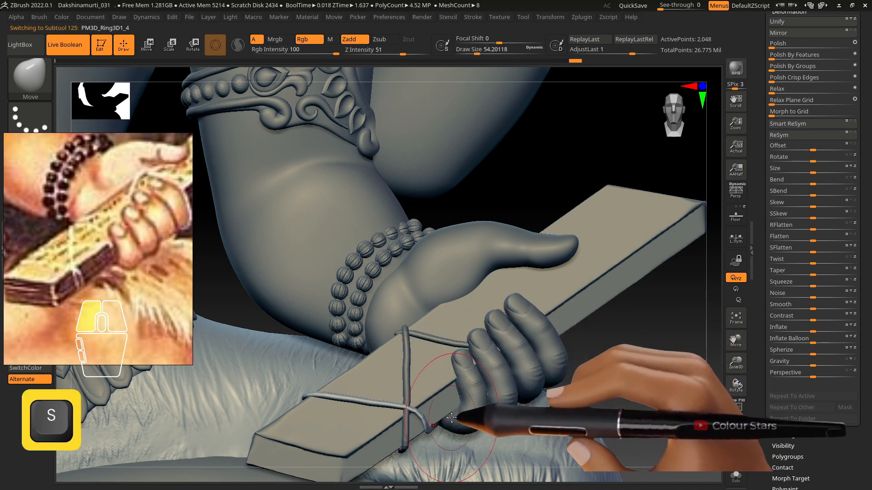
left_click_drag(458, 424, 403, 414)
left_click_drag(305, 399, 310, 393)
Select the upper crossing cord and tuck its end against the slab edge beside the wrist, using progressively smaller Move brush sizes
left_click(402, 326, "alt")
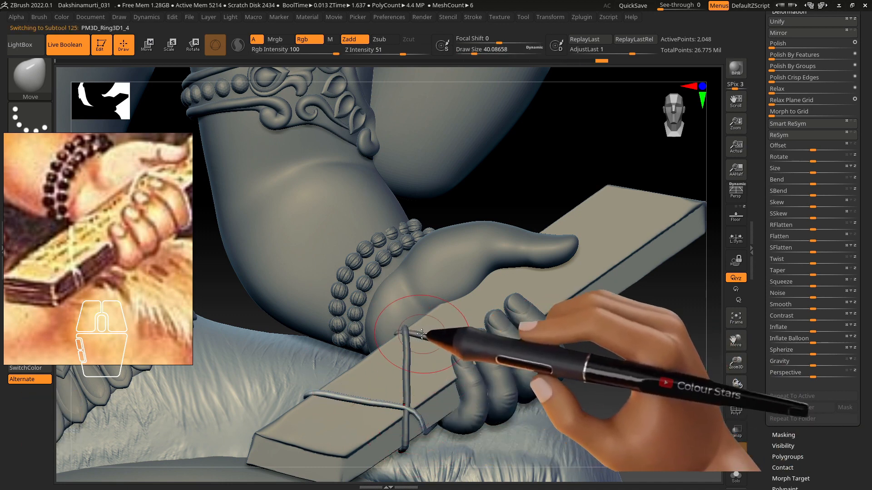
key("s")
mouse_move(397, 336)
left_mouse_down()
mouse_move(410, 336)
mouse_move(376, 340)
mouse_move(388, 343)
left_mouse_up()
key("s")
key("s")
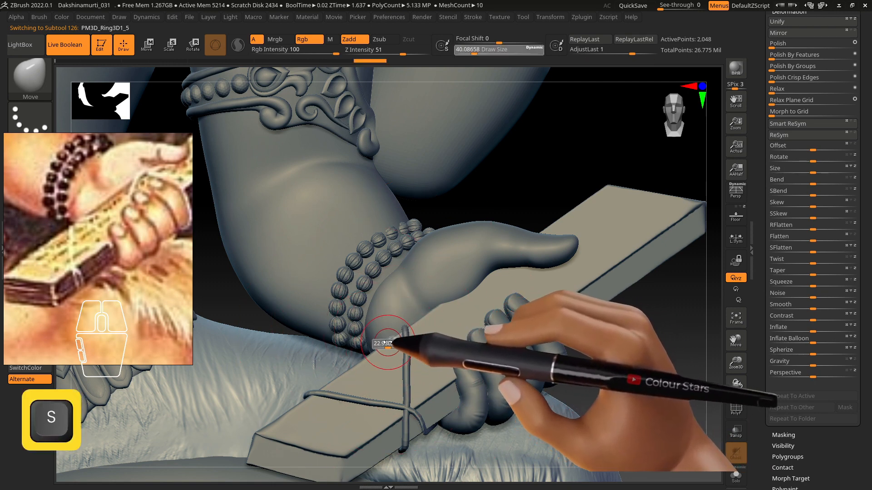
key("s")
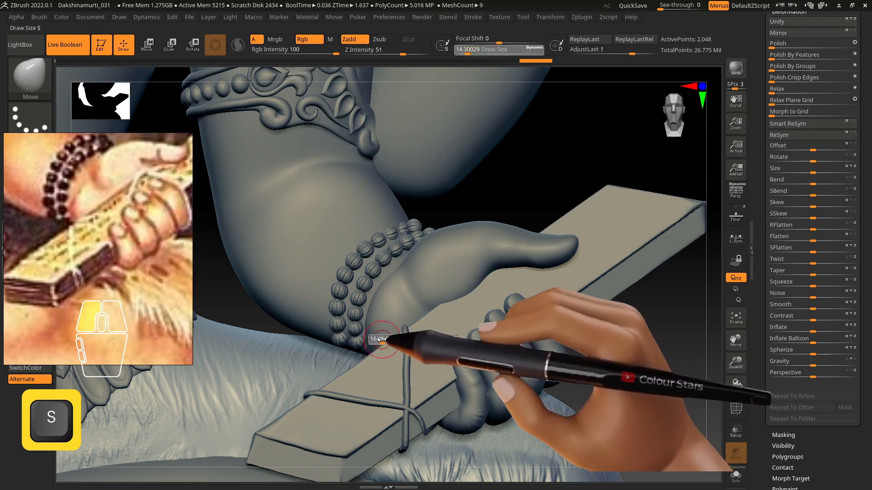
right_click_drag(449, 318, 467, 336, "alt")
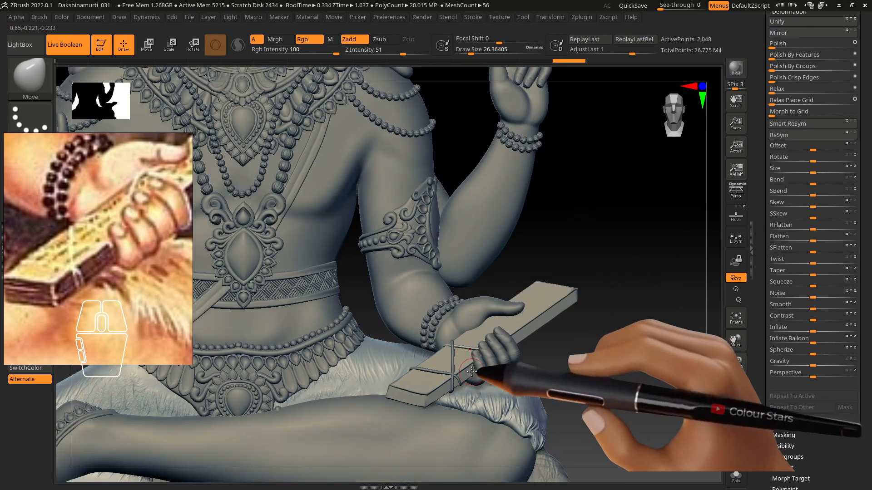
Duplicate the upper crossing cord, move the copy past the fingers to the slab's far part, and return to the Move brush
key("w")
key("ctrl+shift+d")
left_click_drag(510, 313, 553, 285)
right_click_drag(543, 355, 529, 366, "alt")
right_click_drag(144, 255, 84, 293)
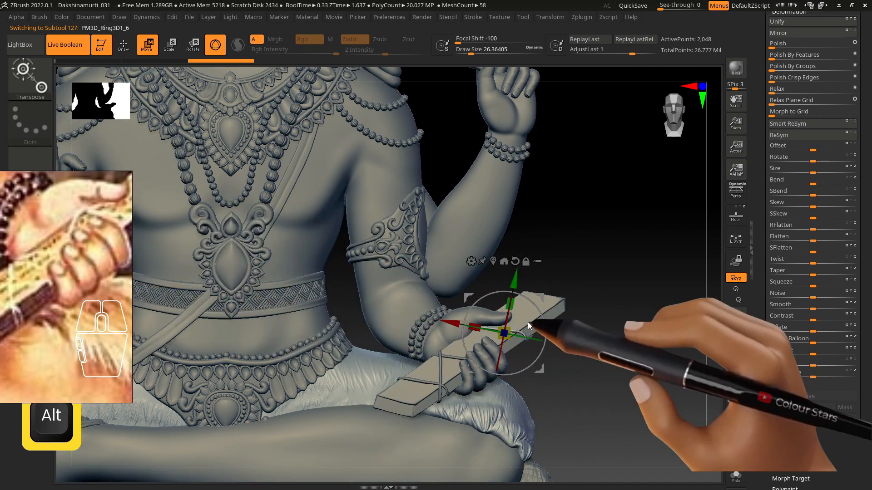
mouse_move(526, 324)
right_mouse_down()
mouse_move(511, 265)
mouse_move(526, 294)
right_mouse_up()
left_click(123, 45)
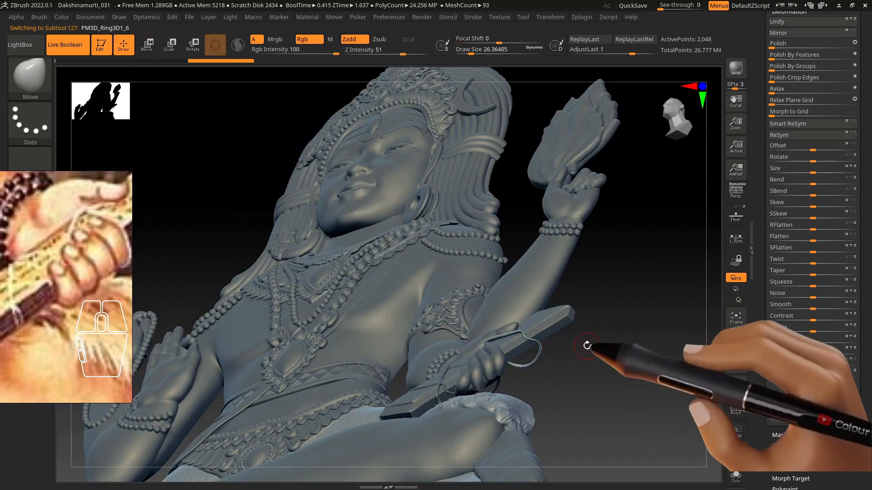
Cut off the excess loops of the crossing cords that stick out behind the slab with the TrimCurve brush
mouse_move(586, 344)
right_mouse_down()
mouse_move(561, 348)
mouse_move(578, 347)
right_mouse_up()
left_click_drag(589, 313, 502, 365, "ctrl+shift")
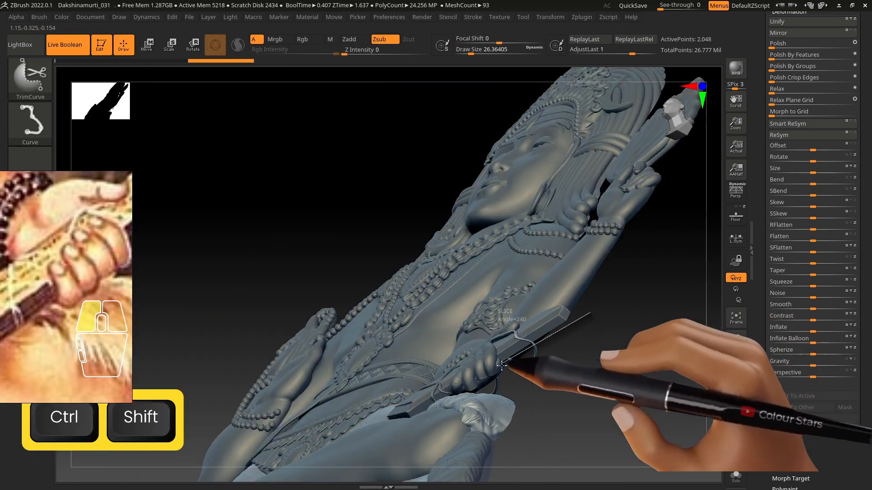
left_click_drag(440, 397, 425, 399, "ctrl+shift")
left_click(493, 385, "alt")
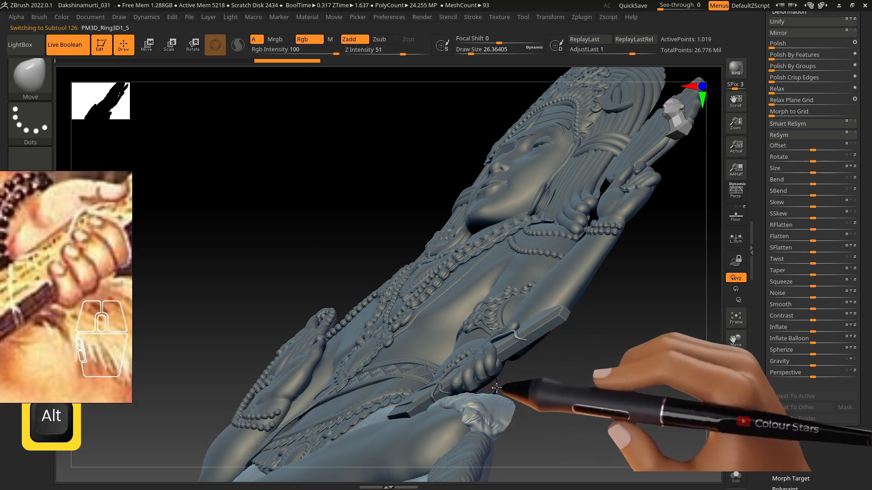
left_click_drag(523, 352, 498, 381, "ctrl+shift")
left_click_drag(401, 428, 403, 428, "ctrl+shift")
left_click(474, 397, "alt")
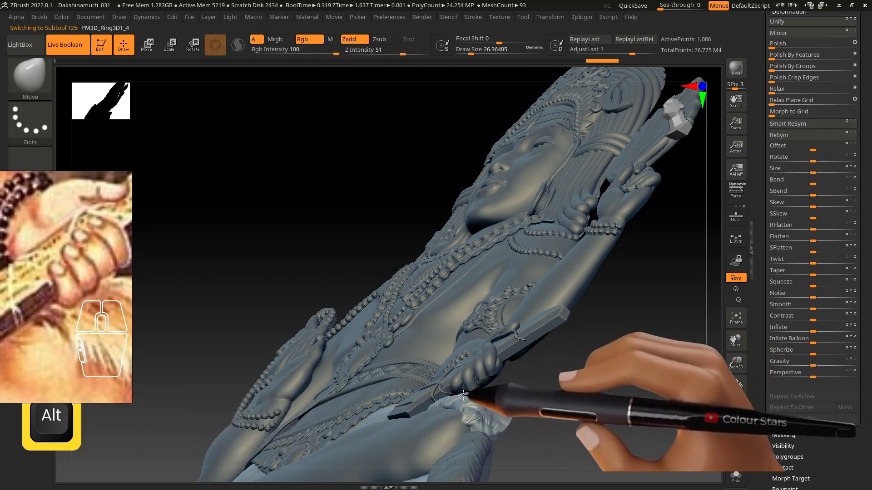
left_click_drag(471, 379, 399, 421, "ctrl+shift")
left_click(454, 397, "alt")
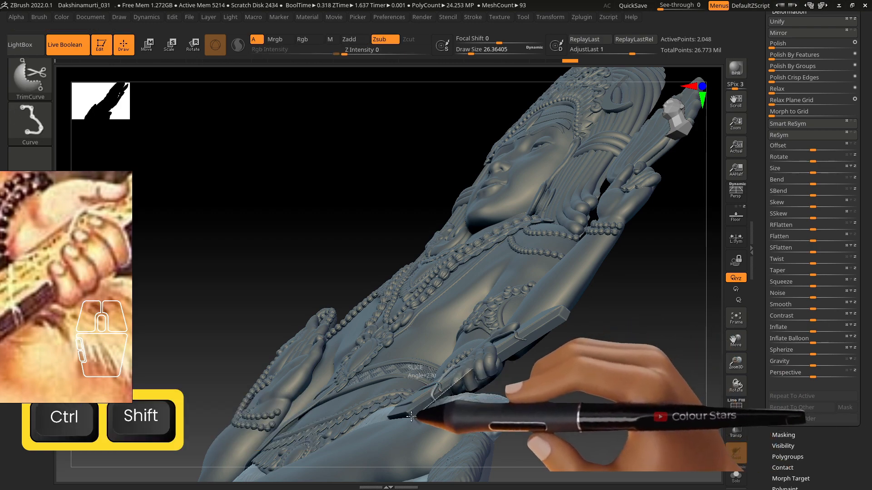
left_click_drag(411, 416, 564, 391, "ctrl+shift")
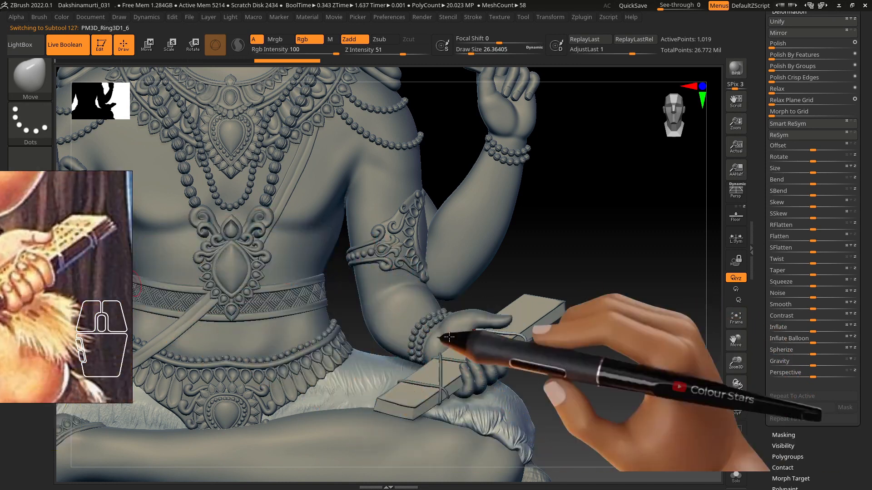
Duplicate the lengthwise cord on the lower slab and move the copy past the fingers onto the slab's far part
left_click(440, 375, "alt")
key("w")
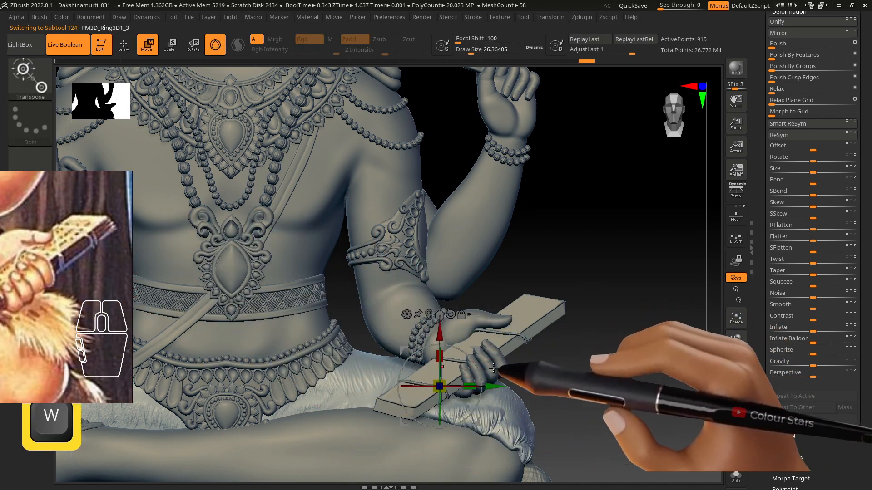
key("ctrl+shift+d")
left_click_drag(548, 289, 548, 298)
right_click_drag(549, 303, 519, 325)
left_click_drag(565, 299, 564, 300)
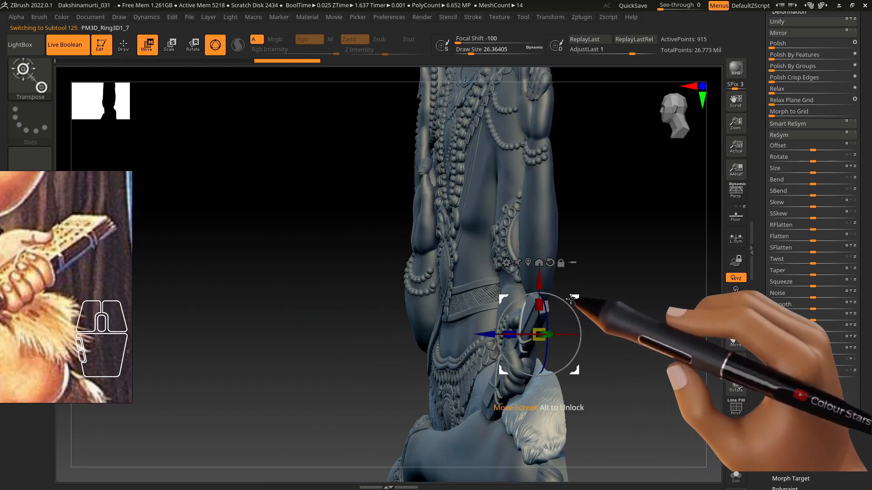
right_click_drag(625, 373, 642, 401, "alt")
left_click_drag(573, 310, 573, 309)
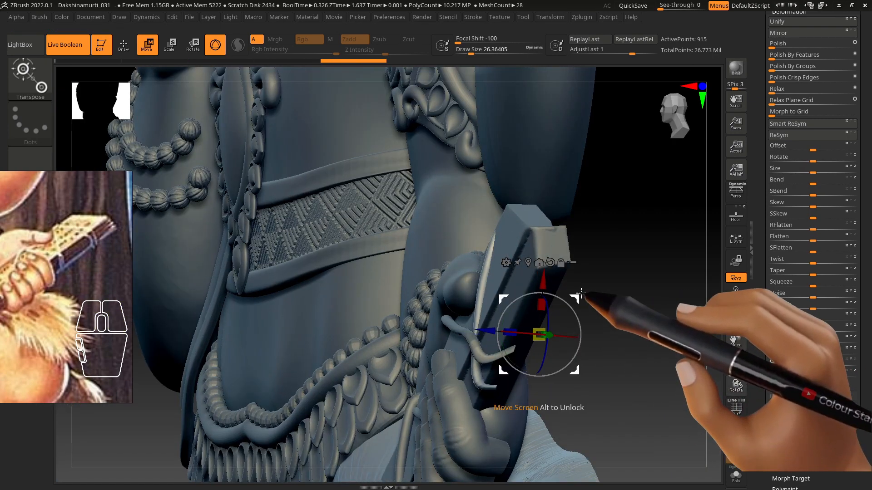
Select the far crossing cord and shift it closer against the palm-leaf slab
left_click(480, 328, "alt")
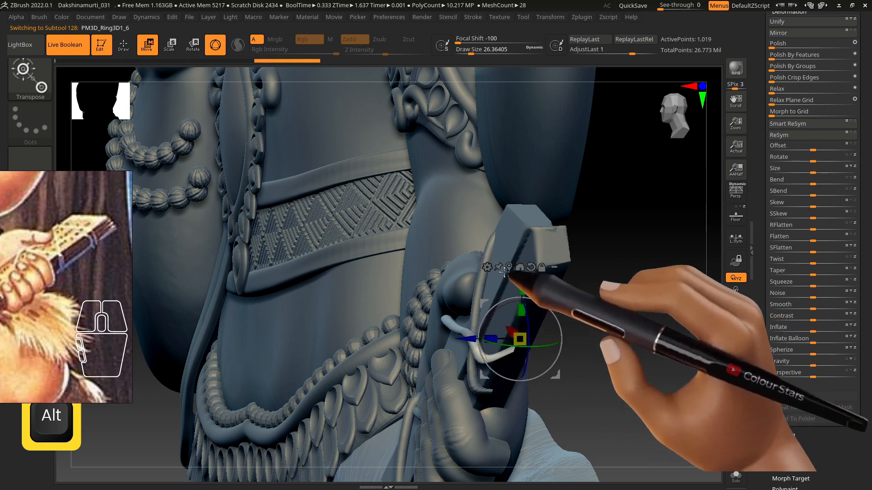
left_click(508, 268)
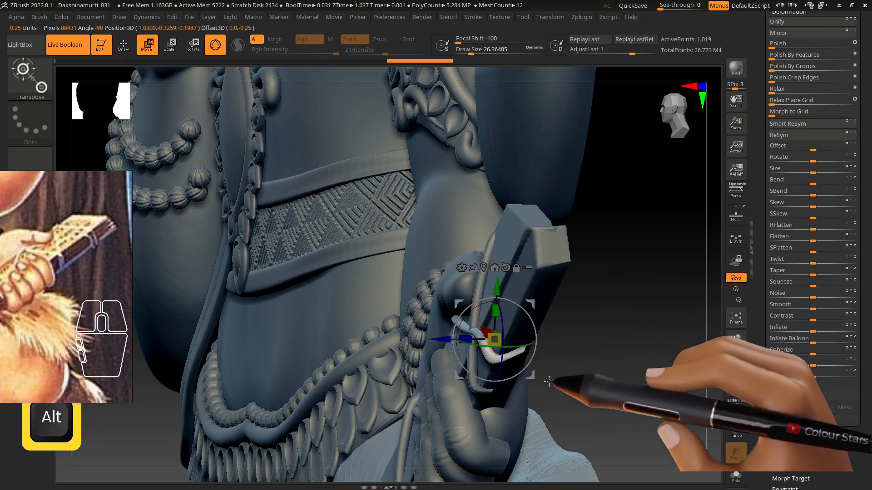
mouse_move(550, 331)
right_mouse_down("alt")
mouse_move(565, 253)
mouse_move(541, 301)
mouse_move(563, 302)
mouse_move(348, 205)
right_mouse_up("alt")
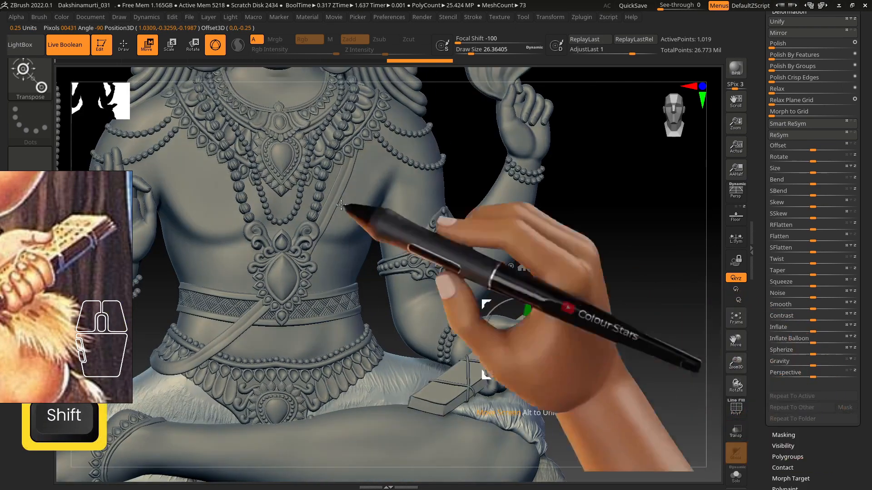
Reselect the duplicated lengthwise cord and fit it to the far part of the slab with the Move brush at draw size 88.94482
left_click(123, 44)
mouse_move(579, 318)
right_mouse_down("alt")
mouse_move(505, 200)
mouse_move(559, 360)
mouse_move(576, 380)
mouse_move(523, 393)
mouse_move(650, 452)
mouse_move(551, 331)
right_mouse_up("alt")
left_click(549, 330, "alt")
key("s")
left_click_drag(549, 323, 561, 322)
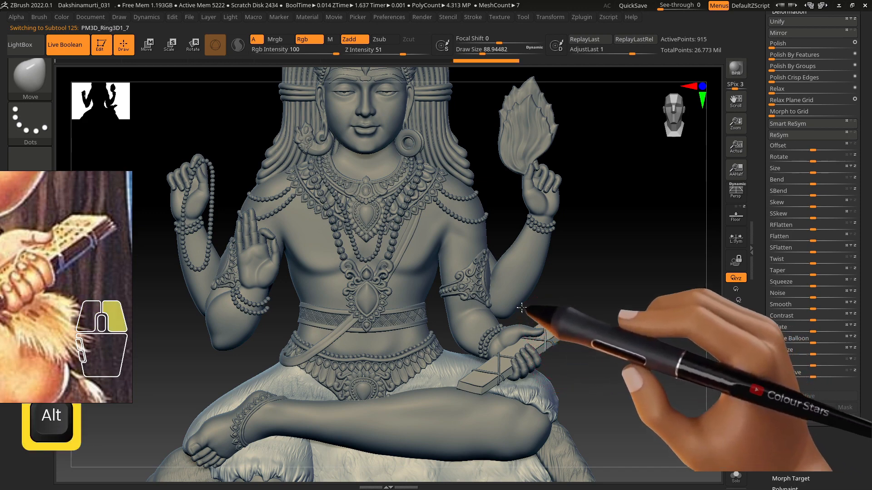
right_click_drag(548, 324, 409, 389, "alt")
left_click_drag(68, 318, 238, 241)
left_click_drag(137, 300, 230, 236)
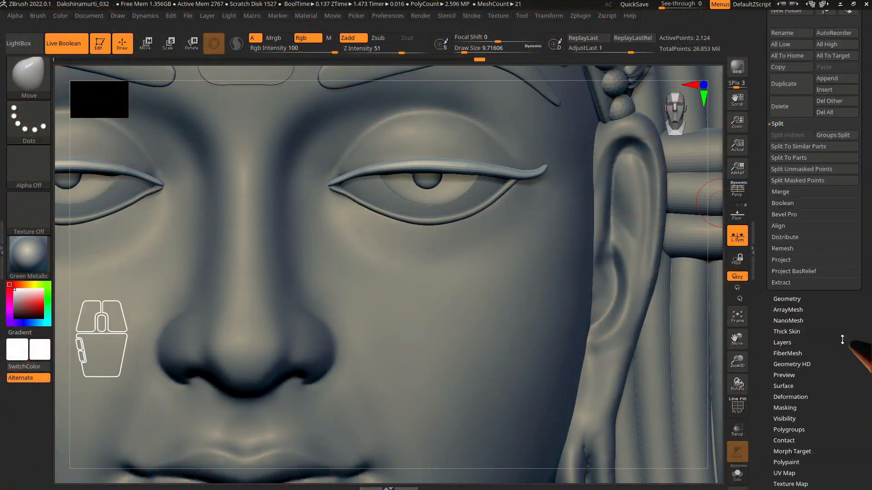
Raise the upper eyelid rim to subdivision level 2 and smooth it near the outer corner
left_click(801, 300)
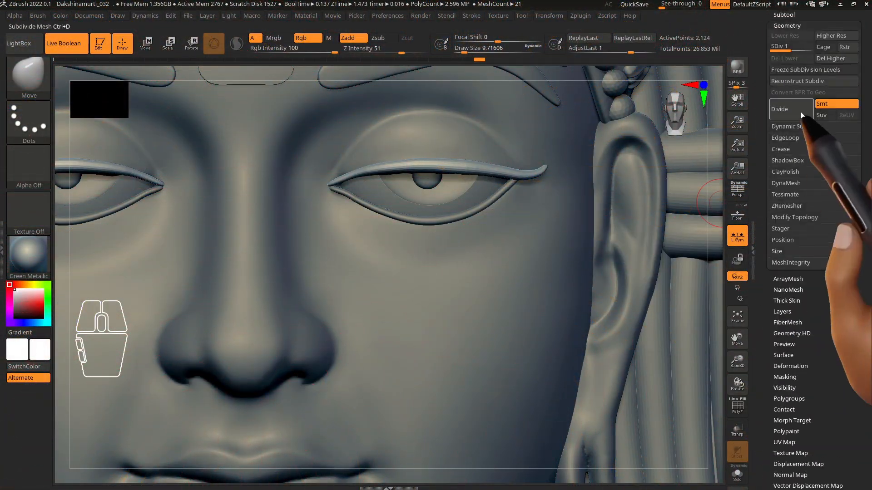
left_click(801, 49)
key("shift")
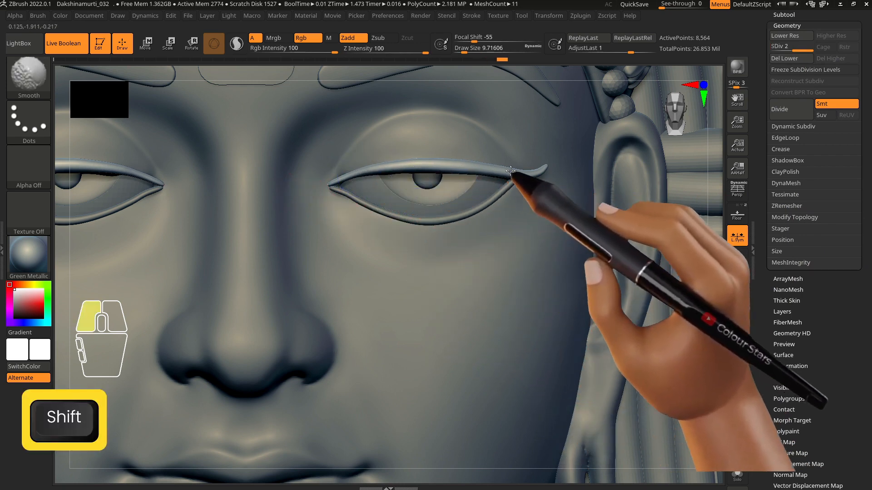
mouse_move(511, 170)
left_mouse_down("shift")
mouse_move(522, 171)
mouse_move(496, 168)
left_mouse_up("shift")
Thicken the outer part of the upper eyelid rim with the Inflat brush at intensity 10, and smooth along the rim
key("b")
left_click(355, 294)
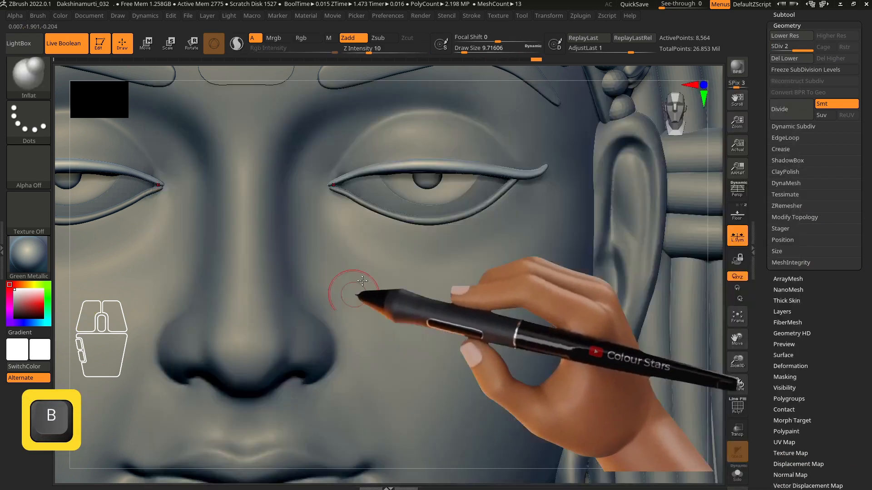
key("s")
key("ctrl")
key("s")
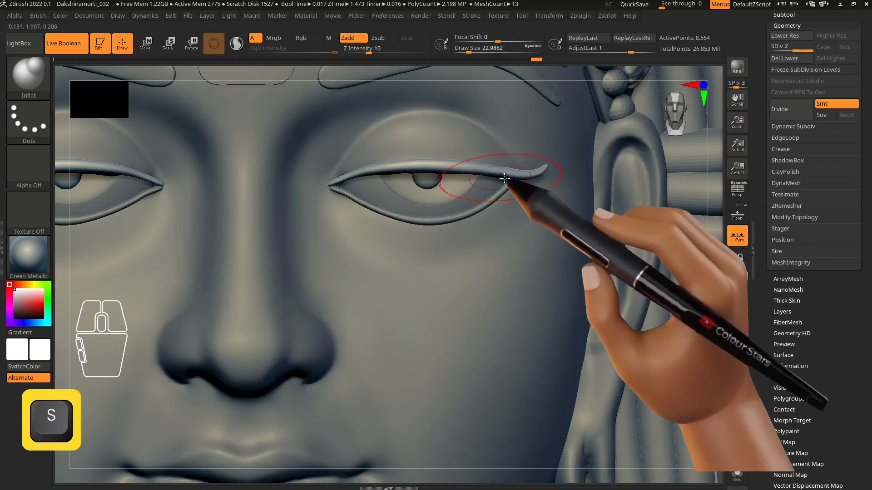
left_click_drag(481, 179, 535, 174)
key("shift")
left_click_drag(386, 169, 535, 176, "shift")
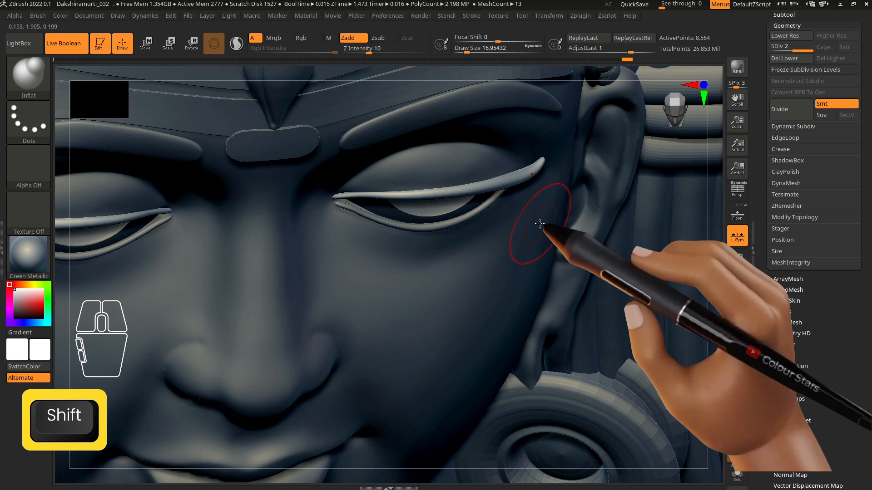
Reshape the upper eyelid rim and its flicked outer tip with the Move brush at draw size about 28 to 30
key("b")
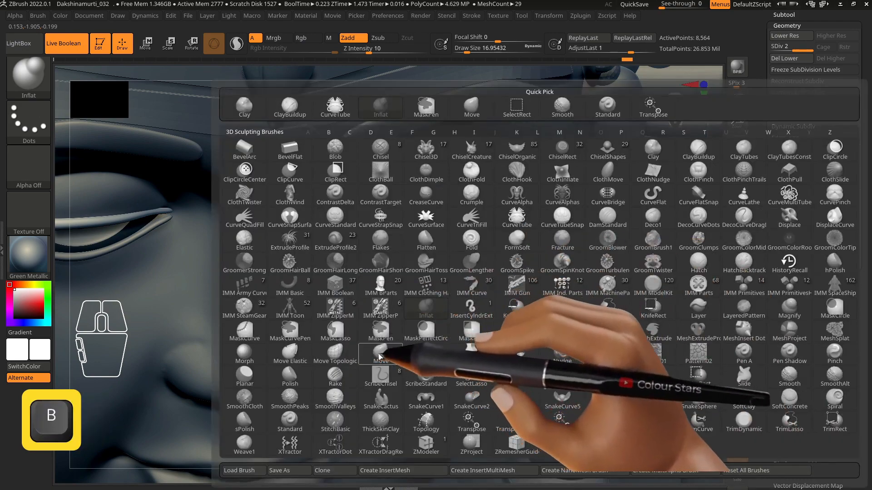
left_click(382, 360)
key("s")
left_click_drag(530, 174, 541, 165)
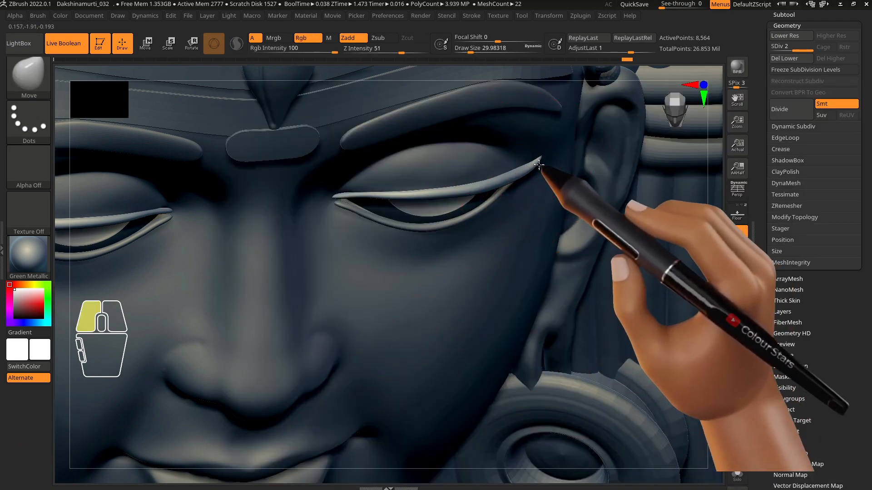
key("s")
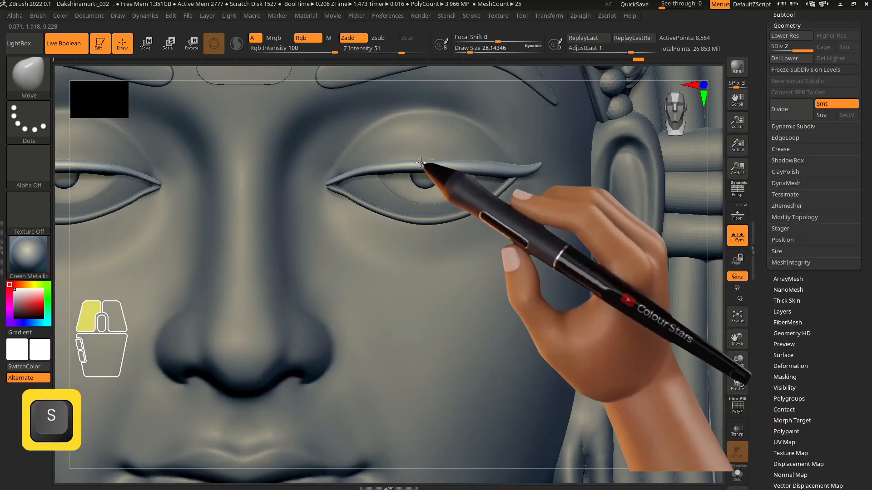
Pull the inner corners of the lower and upper eyelid rims toward the nose so they meet in a point
left_click(340, 194, "alt")
key("s")
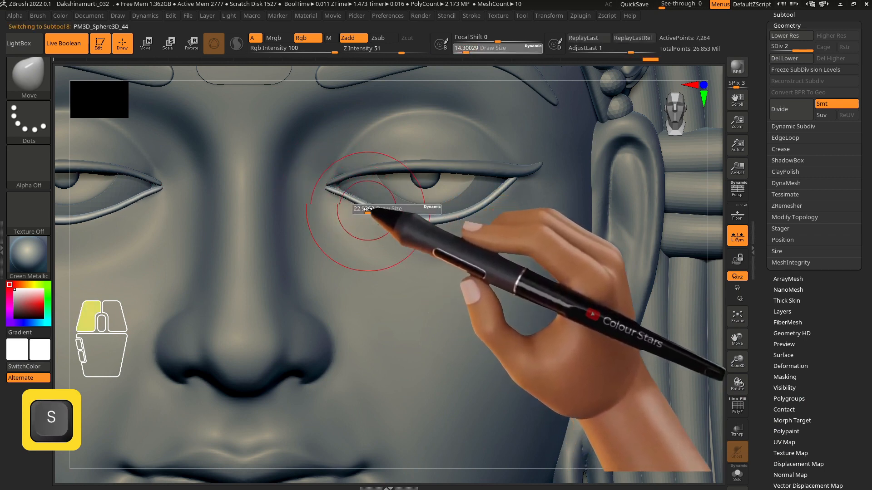
left_click(333, 181, "alt")
key("s")
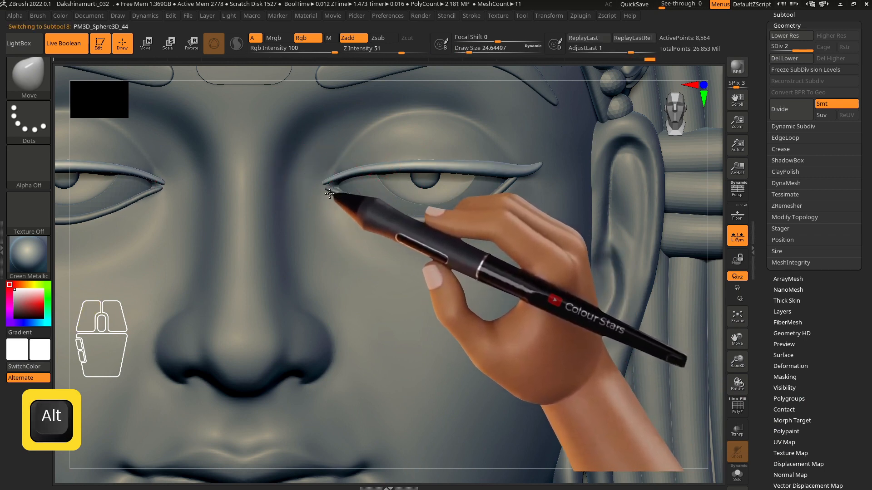
left_click(320, 189, "alt")
key("s")
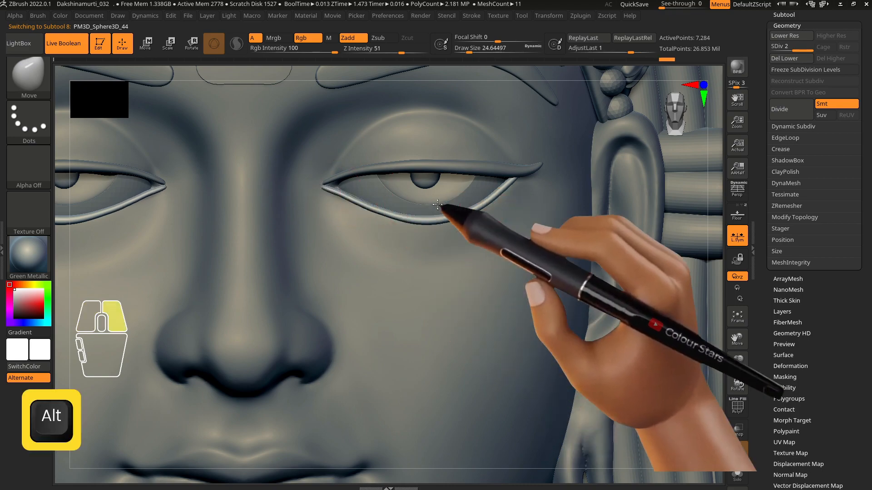
Append a ring primitive as a new subtool and delete the stray PM3D_Sphere3D_20 piece floating beside the head
right_click_drag(437, 205, 428, 261, "alt")
left_click(430, 261, "alt")
right_click_drag(451, 286, 431, 230, "alt")
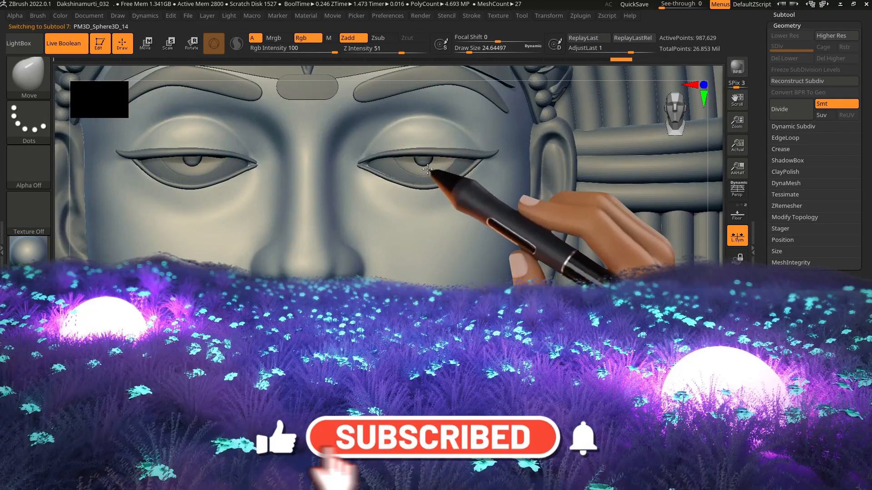
left_click(431, 175, "alt")
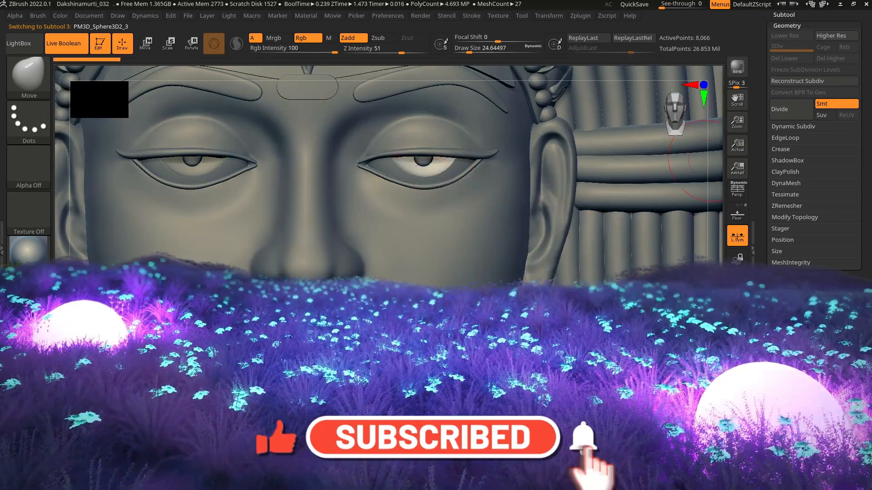
left_click_drag(859, 63, 858, 162)
left_click(784, 113)
left_click(836, 291)
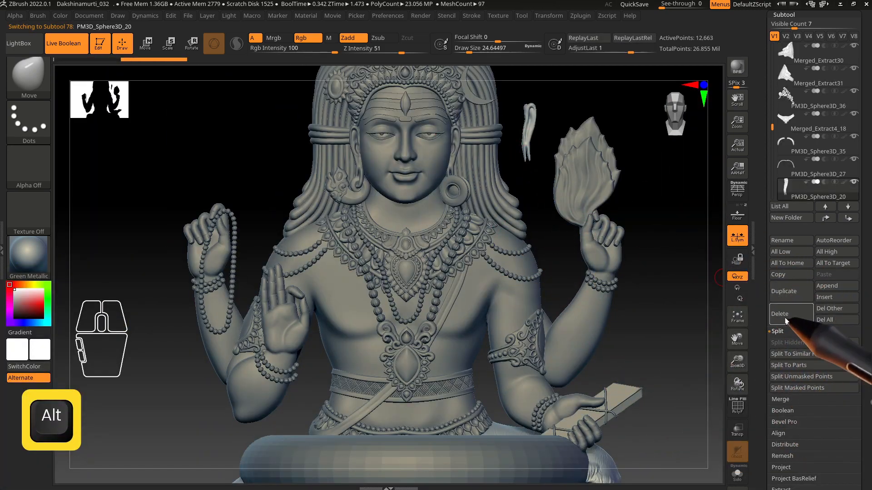
left_click(799, 359)
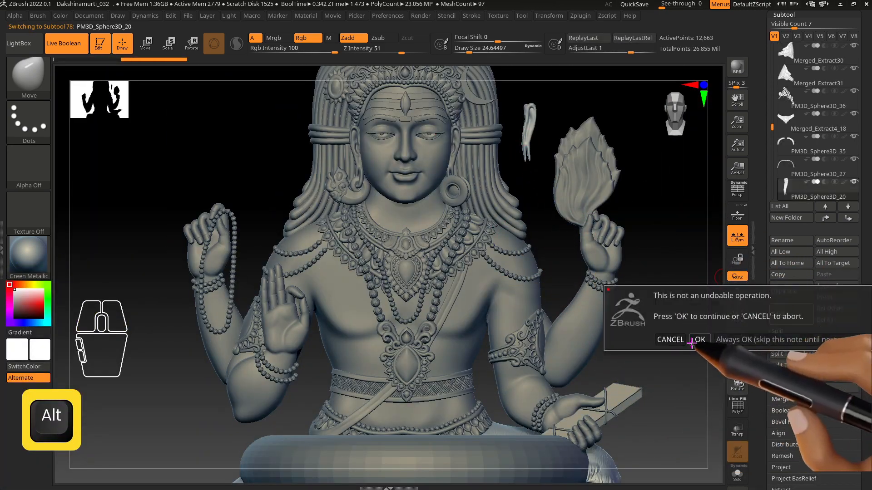
left_click(700, 340)
Stand the new ring upright facing front, scale it down, and position it over the eye beside the plain ear
key("w")
left_click_drag(415, 431, 409, 301)
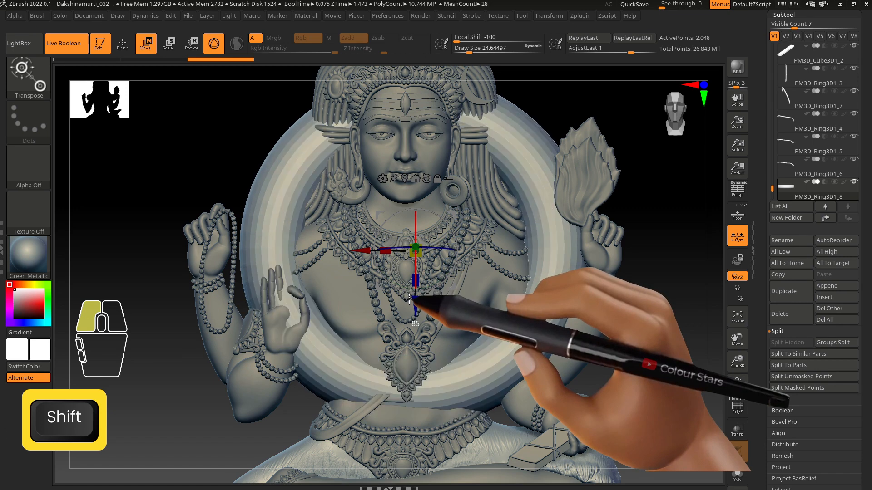
left_click_drag(409, 300, 416, 209, "shift")
left_click_drag(415, 167, 359, 198)
right_click_drag(457, 203, 485, 180)
left_click_drag(482, 179, 414, 193)
right_click_drag(498, 235, 507, 257, "shift")
left_click_drag(472, 228, 486, 194)
right_click_drag(477, 212, 708, 382, "alt")
left_click_drag(416, 280, 380, 293)
left_click_drag(447, 248, 454, 236)
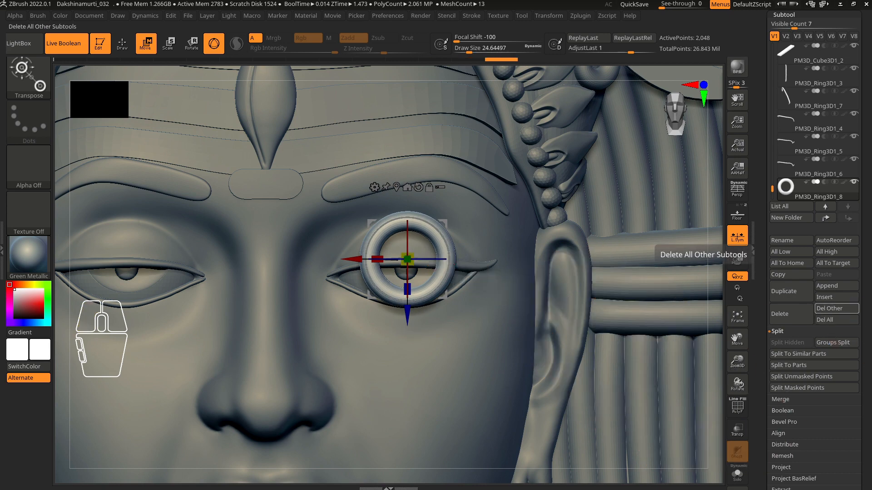
Thin the ring with a negative Inflate deformation and move it down over the iris
left_click_drag(867, 330, 867, 76)
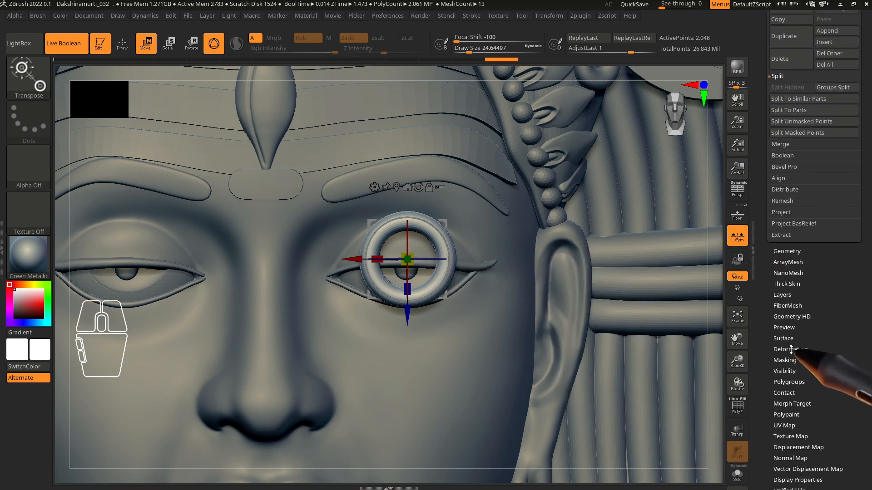
left_click(791, 349)
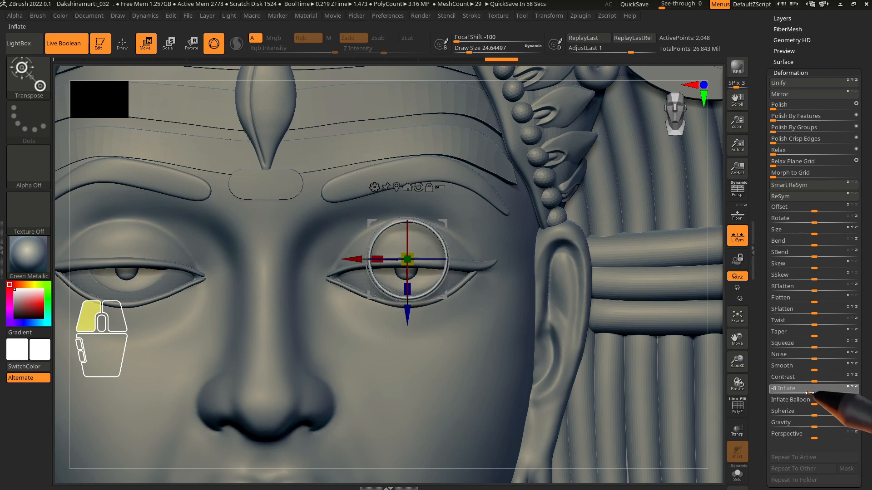
mouse_move(446, 223)
left_mouse_down()
mouse_move(436, 252)
mouse_move(413, 248)
left_mouse_up()
Seat the thin ring against the eyeball surface around the pupil, so its lower half outlines the iris
mouse_move(423, 270)
right_mouse_down()
mouse_move(434, 289)
mouse_move(405, 272)
right_mouse_up()
right_click_drag(482, 348, 349, 204, "alt")
left_click_drag(335, 178, 330, 178)
right_click_drag(330, 179, 293, 234)
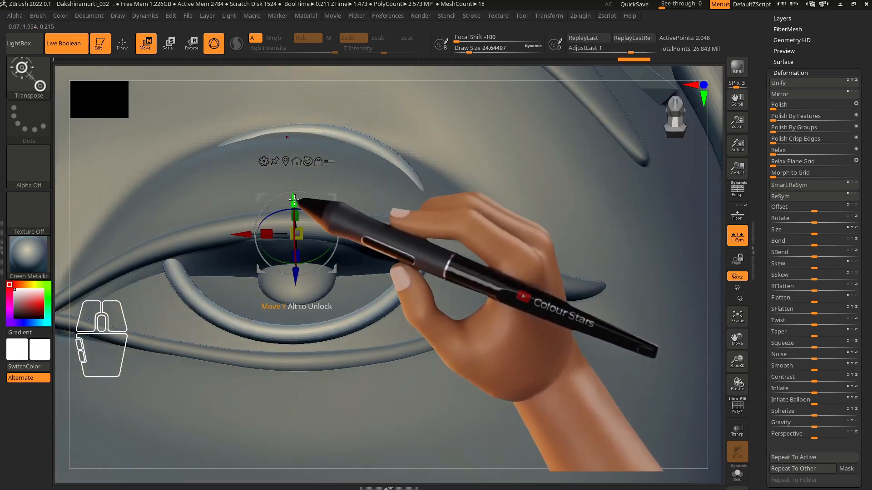
mouse_move(292, 204)
right_mouse_down()
mouse_move(289, 220)
mouse_move(370, 272)
mouse_move(311, 289)
mouse_move(290, 269)
right_mouse_up()
left_click_drag(290, 269, 291, 267, "shift")
right_click_drag(322, 245, 317, 202)
left_click_drag(318, 213, 314, 213)
right_click_drag(316, 218, 379, 254)
left_click(735, 486)
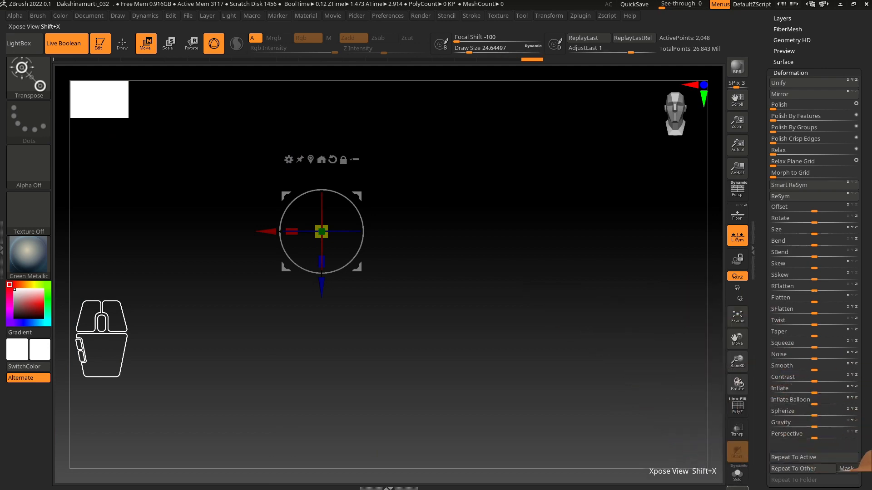
left_click(736, 486)
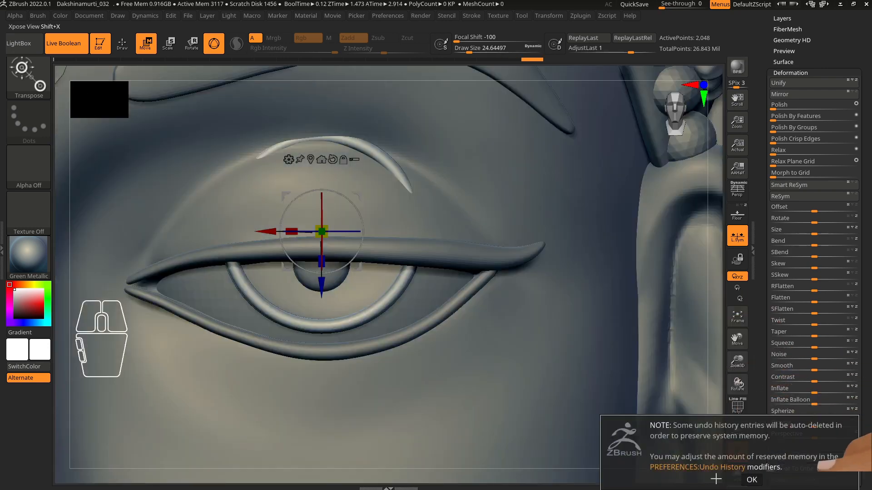
Isolate the thin eye ring and trim away its upper half with TrimRect, leaving a lower arc outlining the iris
key("Escape")
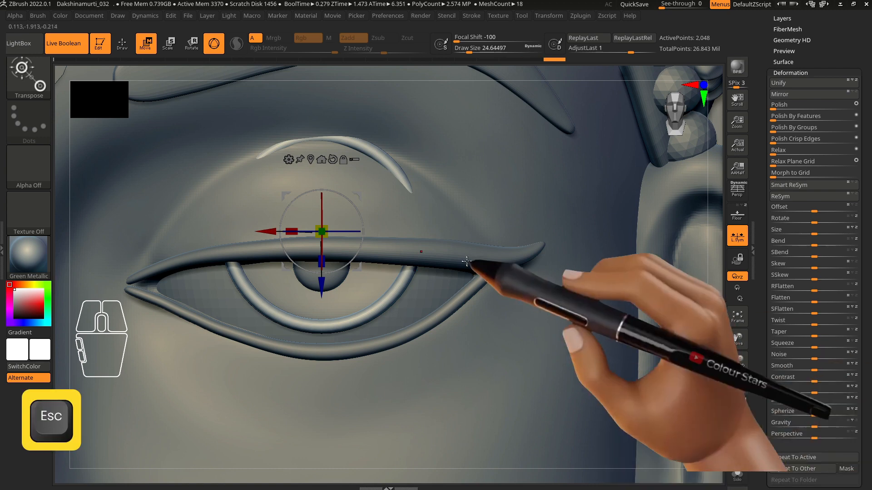
left_click(737, 475)
left_click(122, 43)
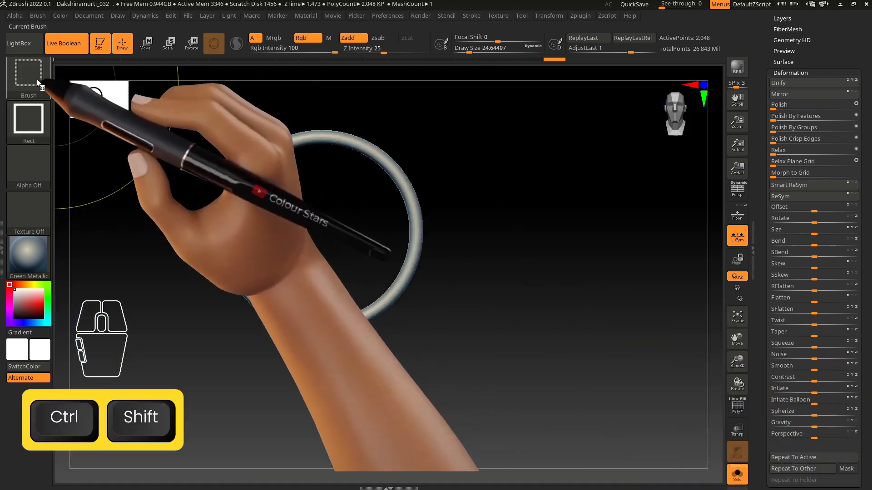
left_click(28, 78, "ctrl+shift")
left_click(220, 144)
left_click_drag(178, 115, 462, 220, "ctrl+shift")
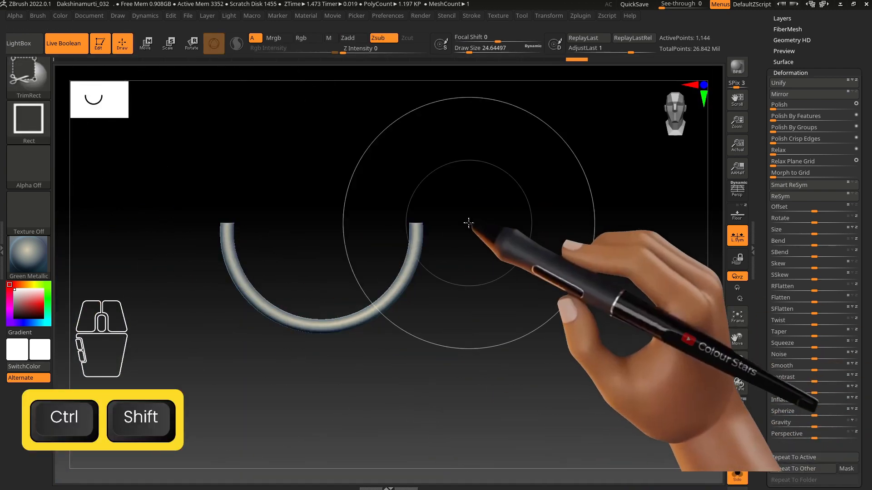
left_click(737, 475)
right_click_drag(427, 297, 360, 256, "alt")
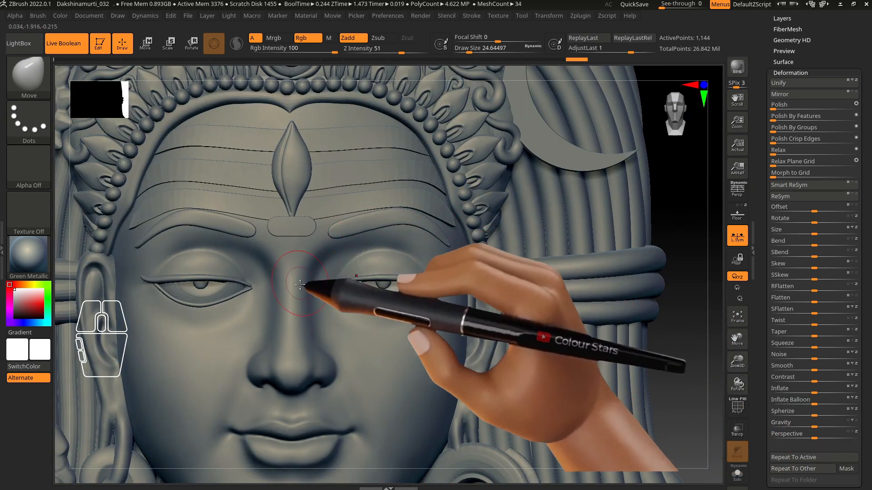
Duplicate the trimmed iris ring with local symmetry off and place the copy over the other eye's iris
left_click(345, 300, "alt")
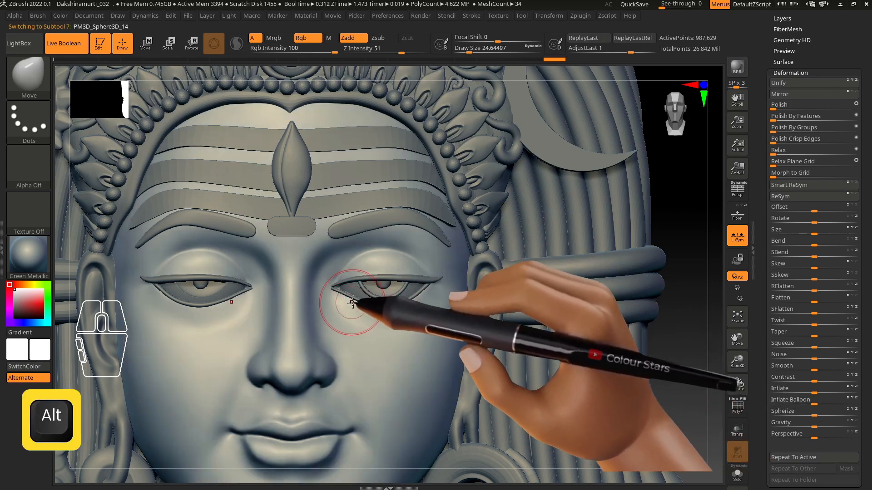
key("alt")
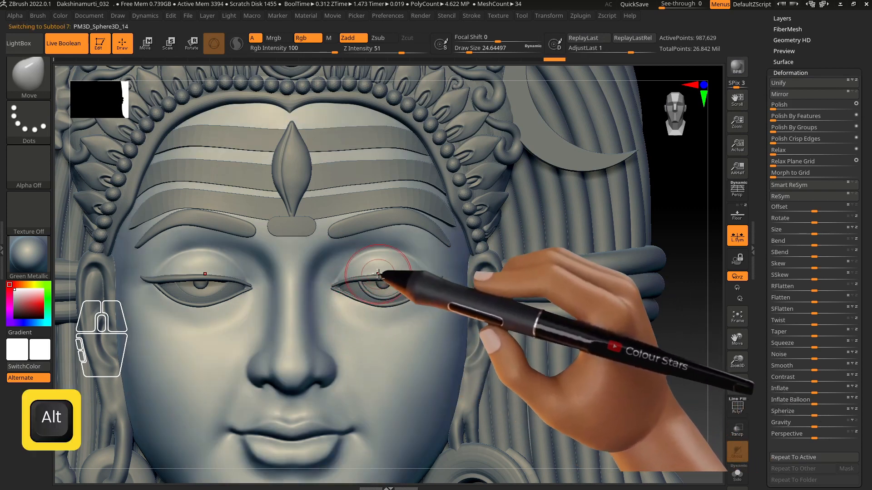
key("w")
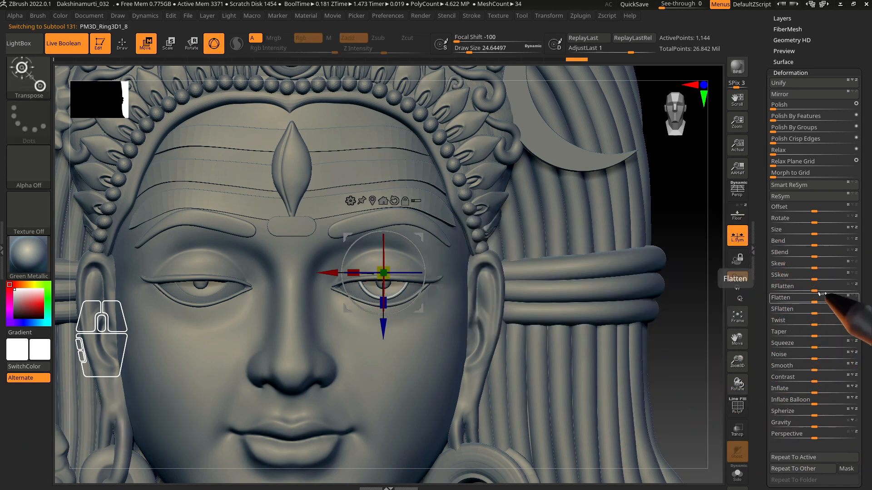
left_click(744, 235)
key("ctrl+shift+d")
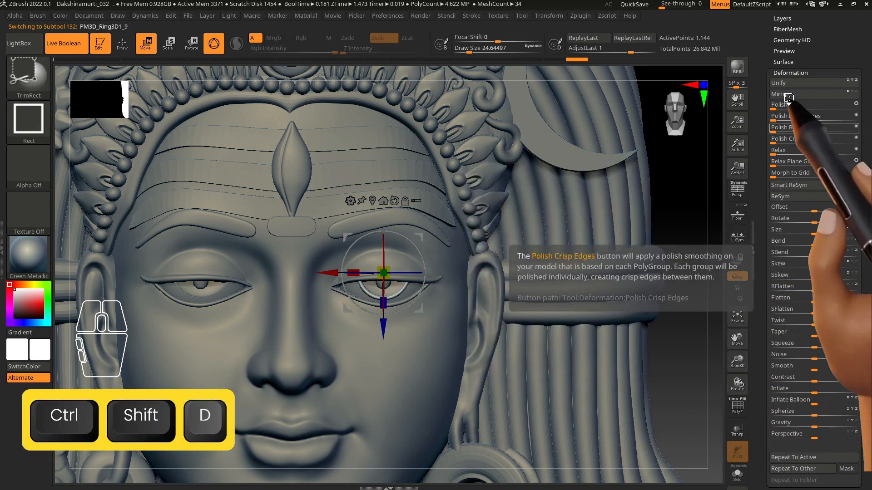
left_click_drag(353, 272, 186, 288)
right_click_drag(331, 301, 370, 320, "alt")
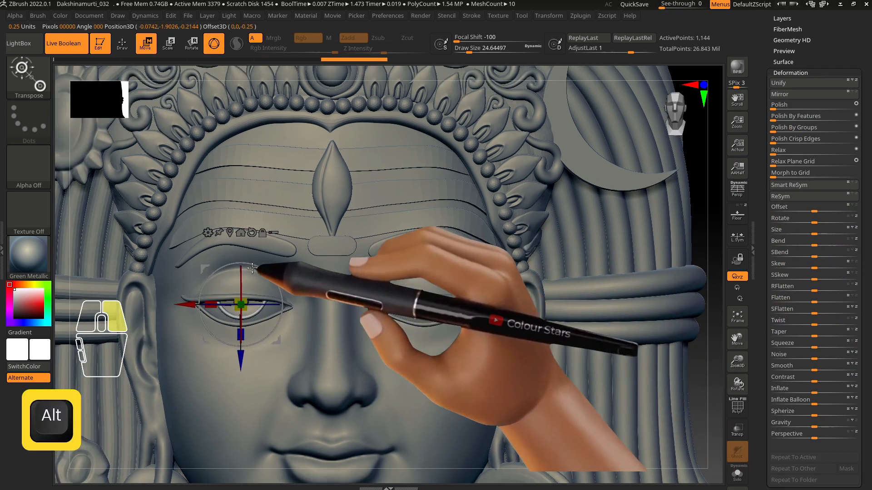
Nudge the copied half ring sideways until it is centred around the second eye's pupil
mouse_move(302, 327)
right_mouse_down("alt")
mouse_move(302, 354)
mouse_move(259, 378)
right_mouse_up("alt")
left_click_drag(135, 339, 136, 334)
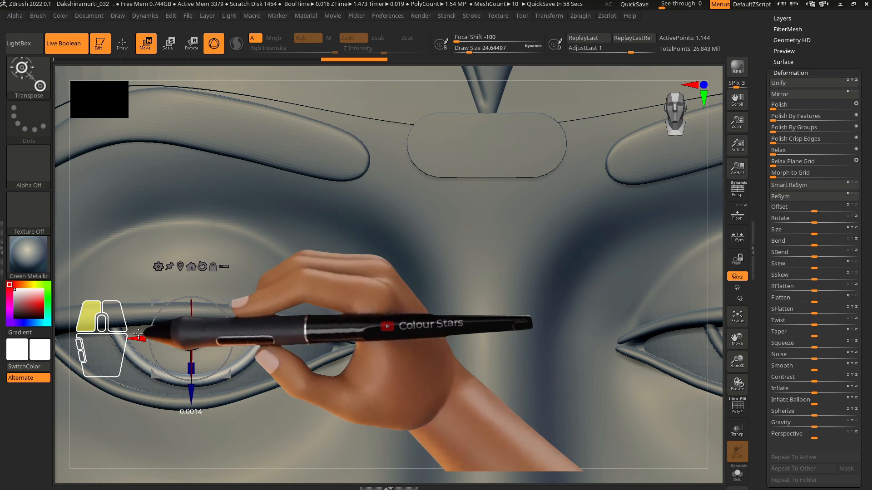
left_click_drag(139, 334, 138, 334)
mouse_move(336, 349)
right_mouse_down("alt")
mouse_move(325, 333)
mouse_move(345, 323)
mouse_move(345, 355)
mouse_move(322, 336)
mouse_move(340, 334)
mouse_move(347, 346)
right_mouse_up("alt")
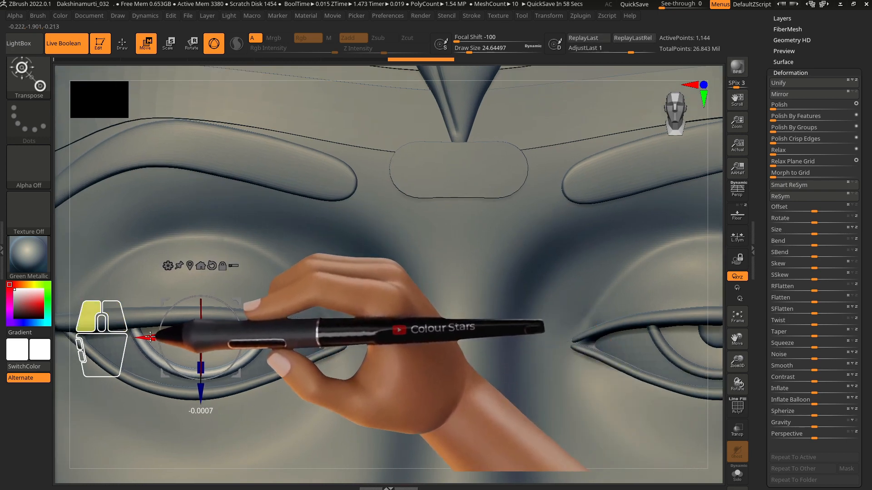
left_click_drag(153, 336, 151, 336)
Select the sphere inside the copied half ring and shift it slightly sideways to align with the ring
left_click(223, 341, "alt")
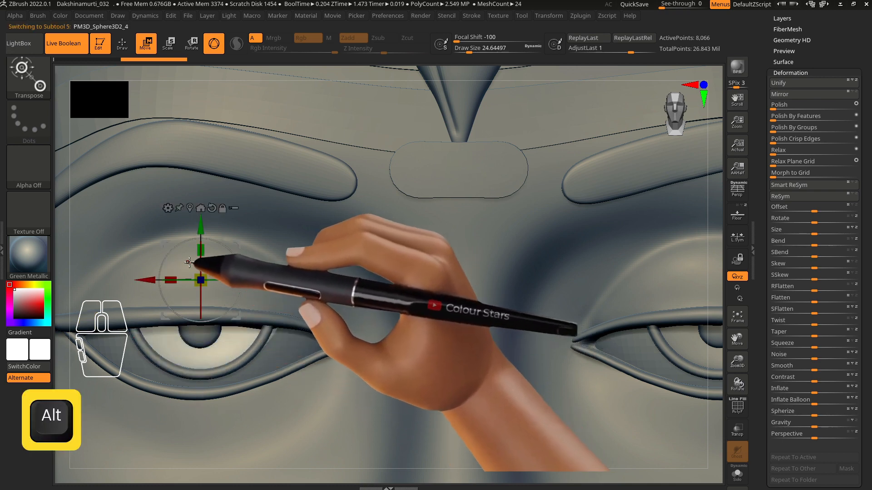
left_click_drag(169, 278, 143, 278)
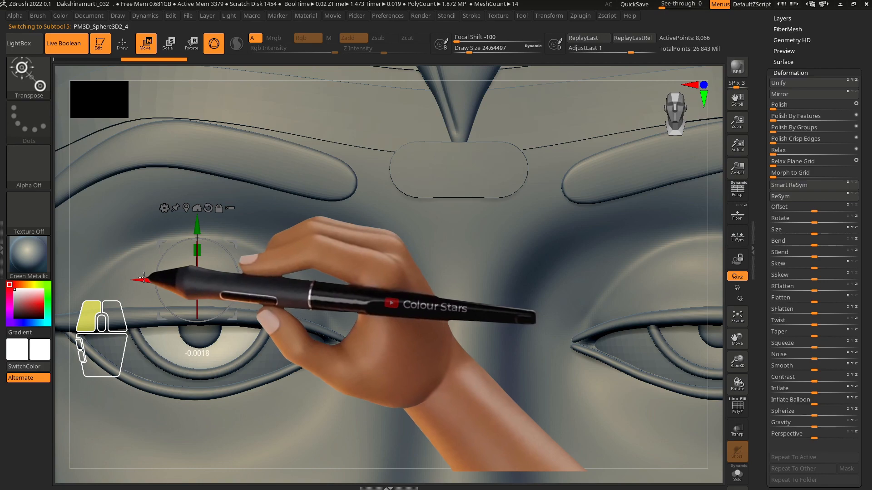
mouse_move(307, 346)
right_mouse_down("alt")
mouse_move(275, 271)
mouse_move(231, 240)
right_mouse_up("alt")
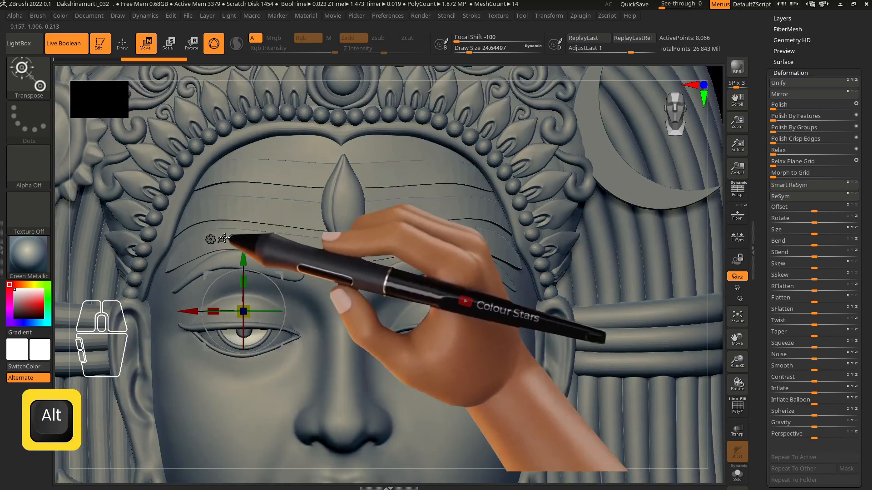
Remesh the lowest forehead stripe, Extract4, using ZRemesher with a target polygon count of about 23.5
left_click(121, 44)
left_click(343, 273, "alt")
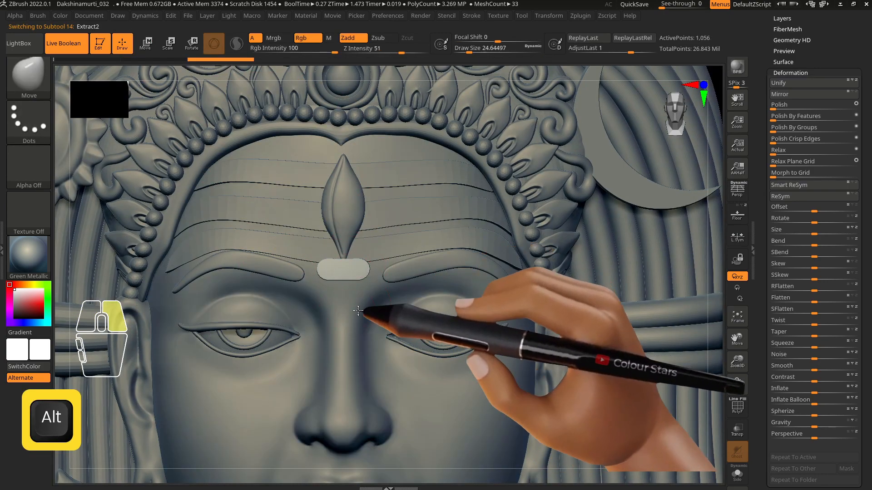
mouse_move(331, 253)
right_mouse_down("alt")
mouse_move(335, 245)
mouse_move(317, 255)
right_mouse_up("alt")
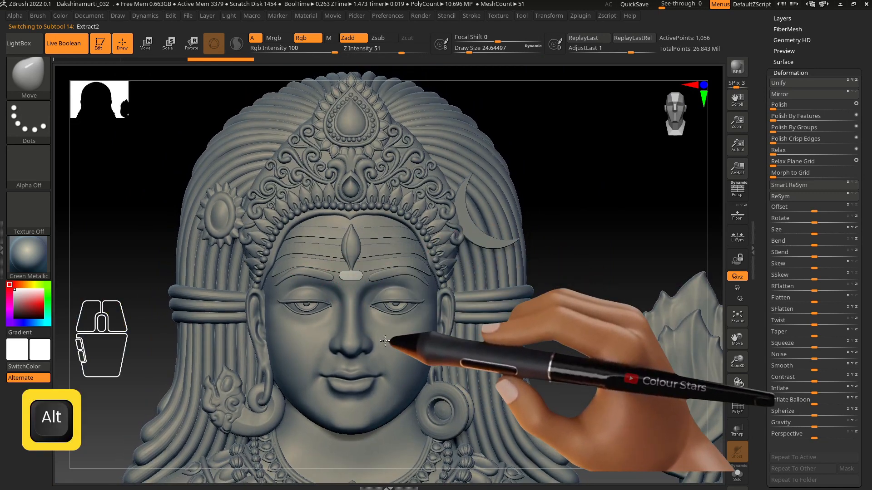
left_click(391, 337, "alt")
right_click_drag(407, 260, 406, 261, "alt")
left_click(407, 261, "alt")
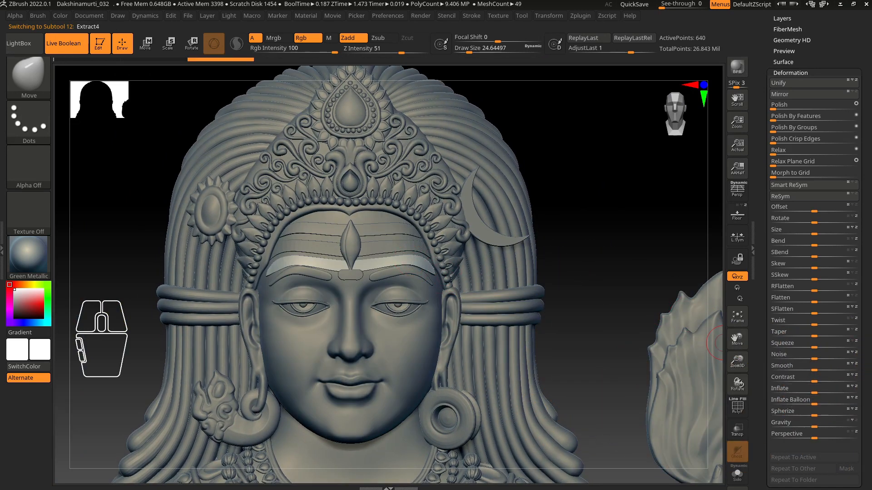
left_click_drag(866, 321, 865, 486)
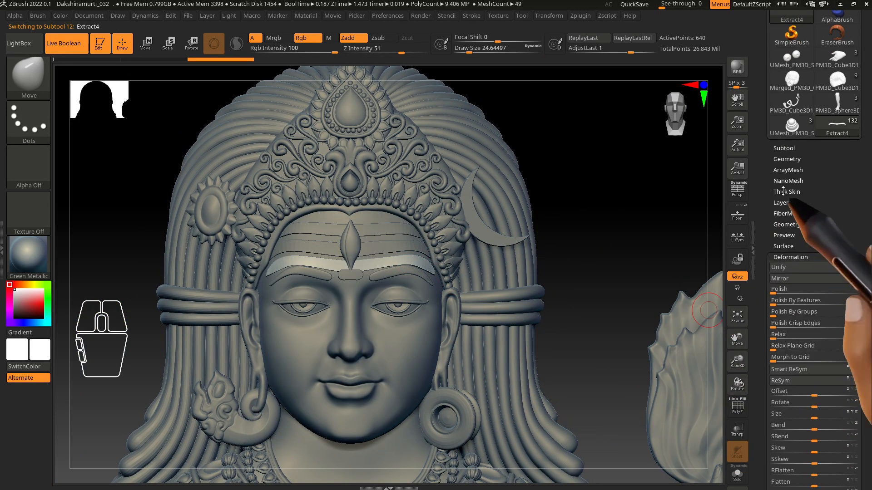
left_click(784, 158)
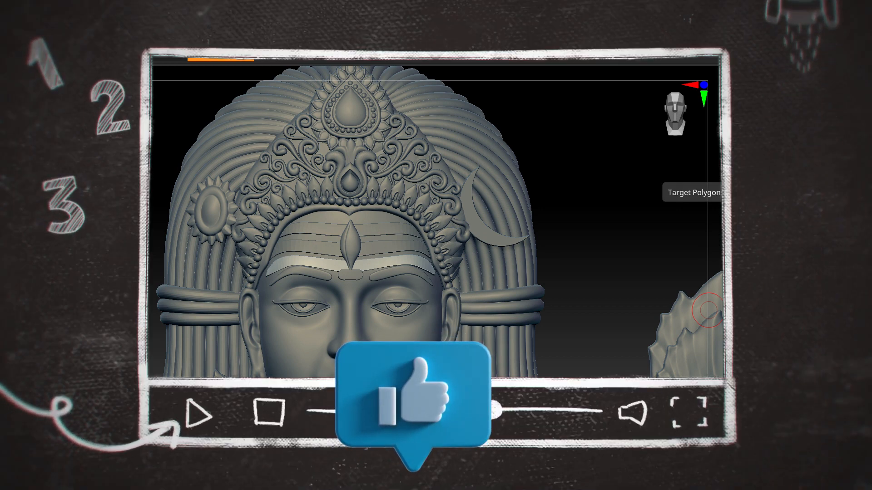
left_click(791, 211)
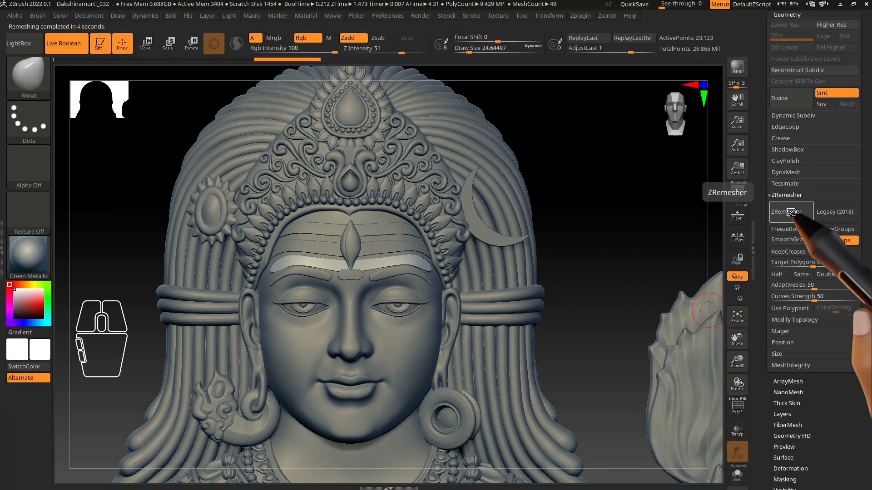
Remesh the middle forehead stripe, Extract6, with a target polygon count of about 18.4
left_click(387, 244, "alt")
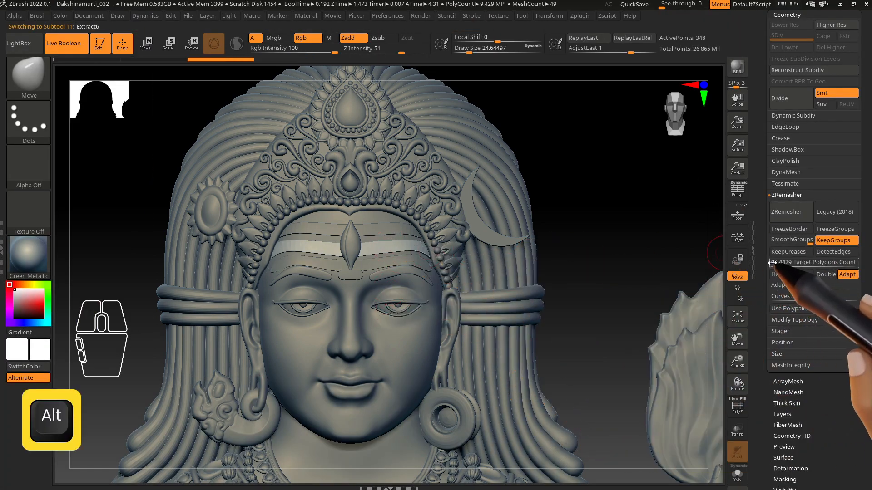
left_click_drag(813, 267, 800, 268)
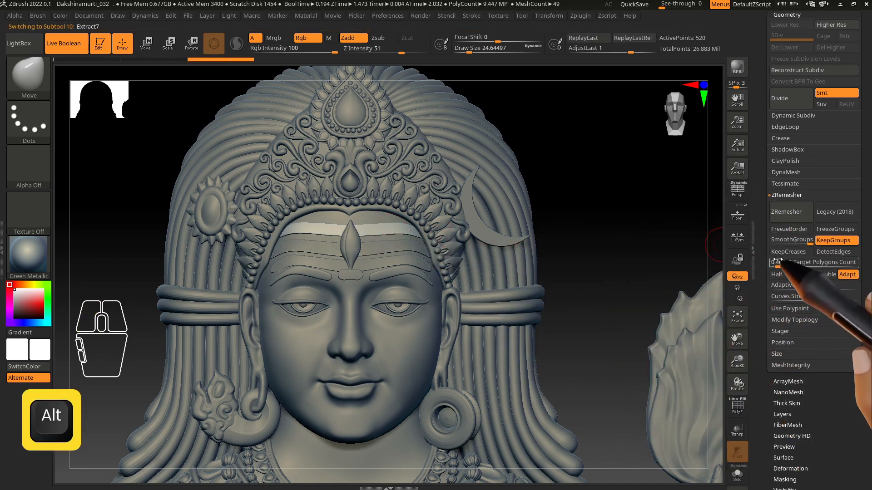
Set the target polygon count to about 20.4 for the topmost forehead stripe, Extract7, and try to remesh it
left_click_drag(796, 264, 790, 265)
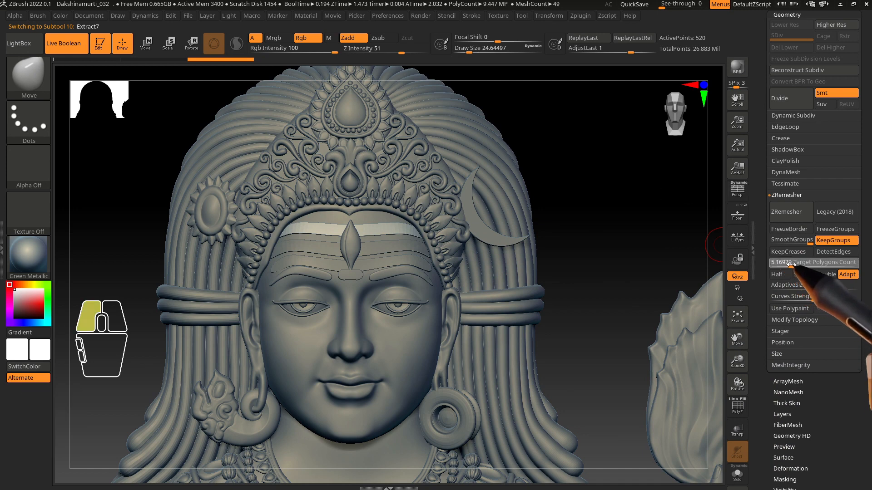
left_click(786, 212)
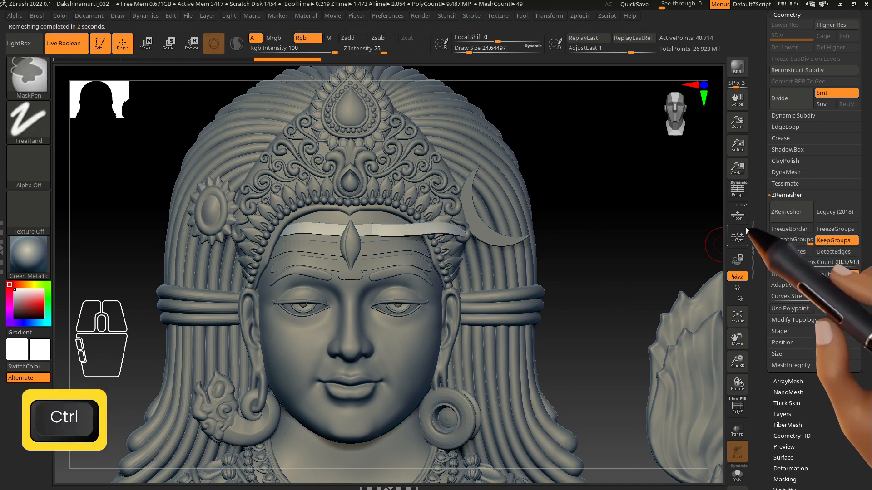
key("ctrl+z")
left_click(790, 212)
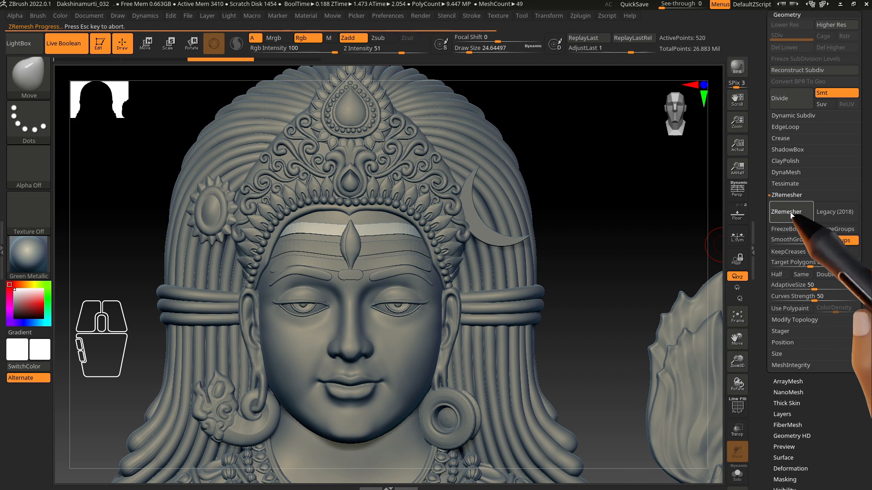
key("ctrl+z")
Isolate the topmost forehead stripe, turn off symmetry, and remesh it with ZRemesher
left_click(737, 474)
right_click_drag(472, 268, 420, 265, "alt")
key("w")
key("x")
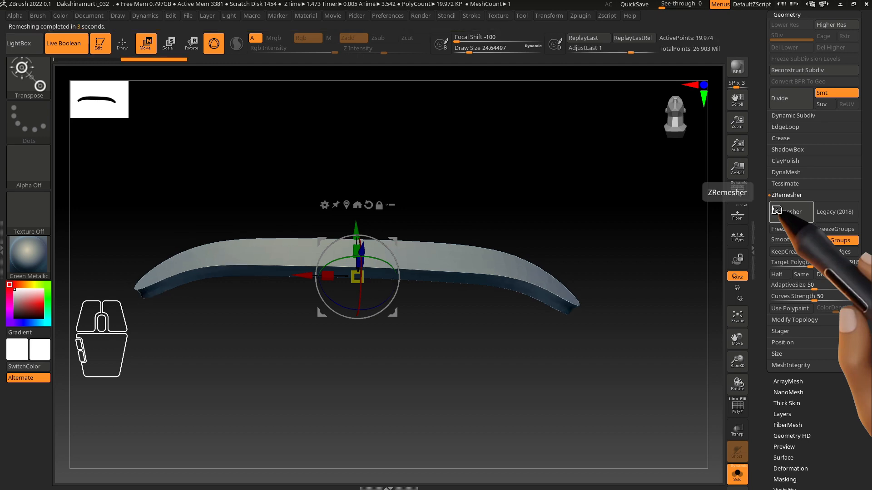
left_click(737, 474)
Centre the gizmo on the small rounded plate between the eyebrows and remesh the plate with ZRemesher
right_click_drag(584, 343, 464, 363)
left_click(394, 426, "alt")
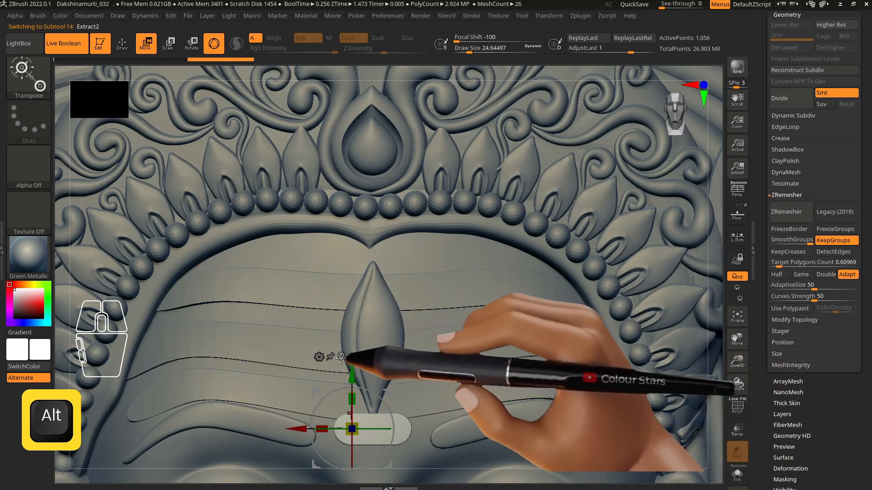
left_click(340, 357)
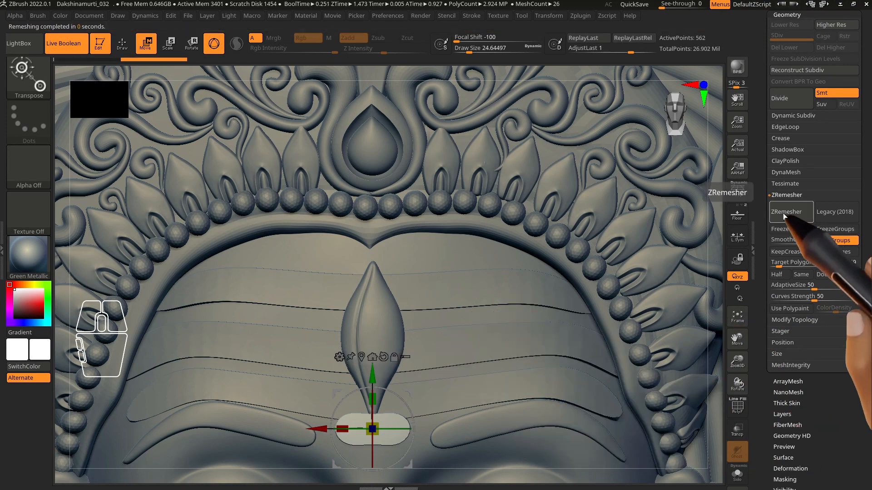
left_click(122, 44)
right_click_drag(391, 362, 393, 330, "alt")
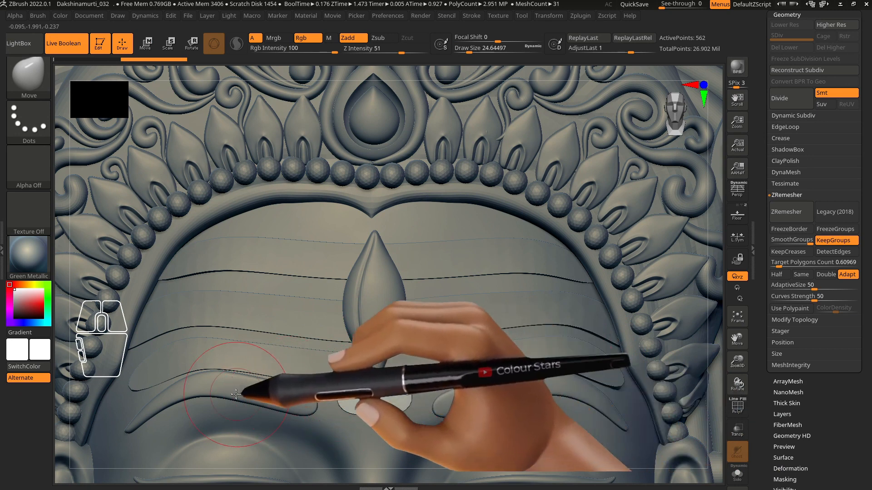
Turn on symmetry for the lowest forehead stripe and smooth its surface
left_click(473, 359, "alt")
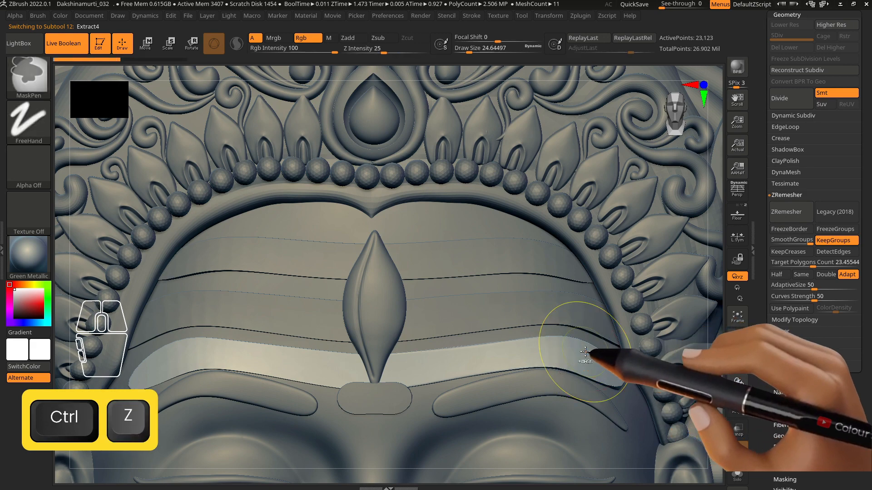
key("x")
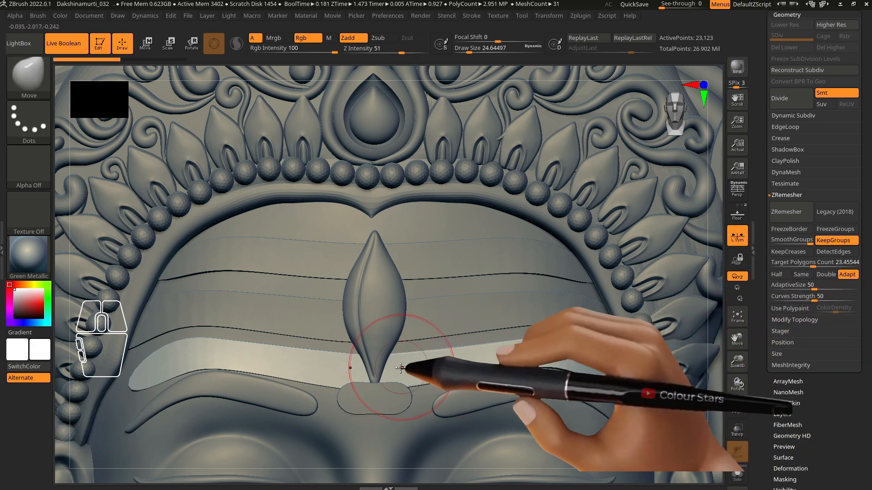
key("shift")
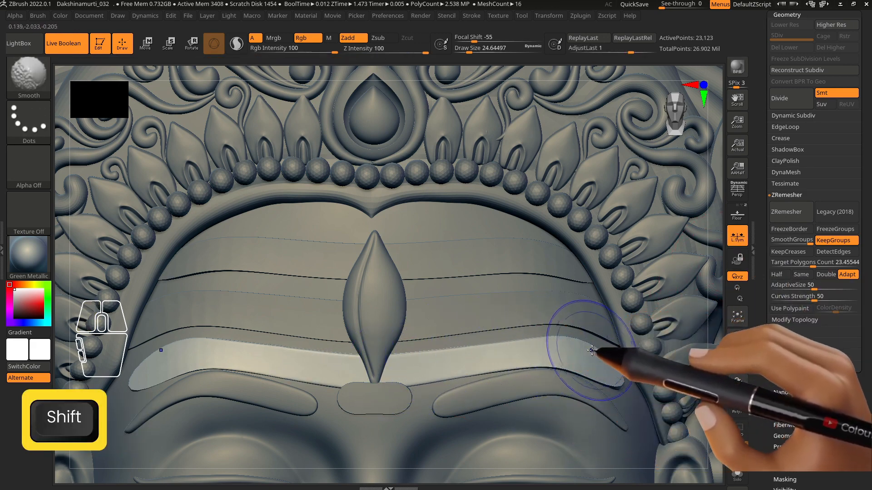
Smooth the middle forehead stripe, Extract6, with symmetry turned on
left_click(413, 320, "alt")
key("ctrl+z")
left_click_drag(417, 323, 439, 315, "shift")
key("x")
key("shift")
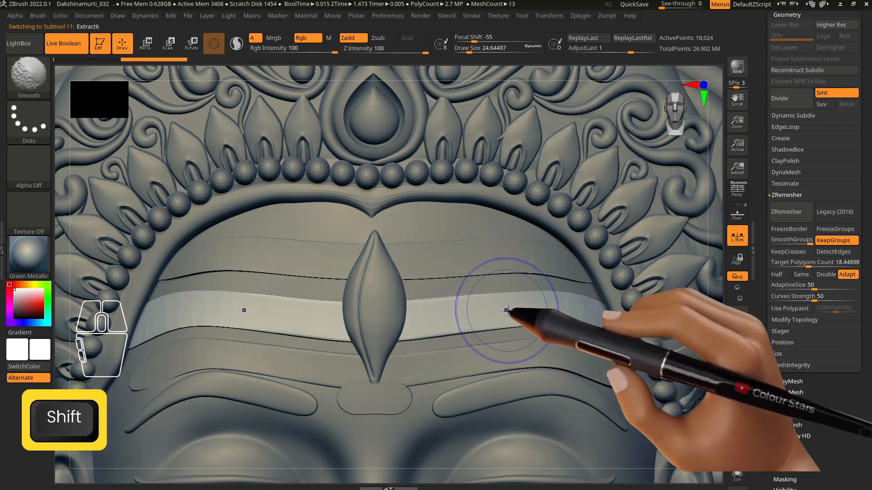
Select the topmost forehead stripe, Extract7, and turn on symmetry for sculpting it
left_click(447, 261, "alt")
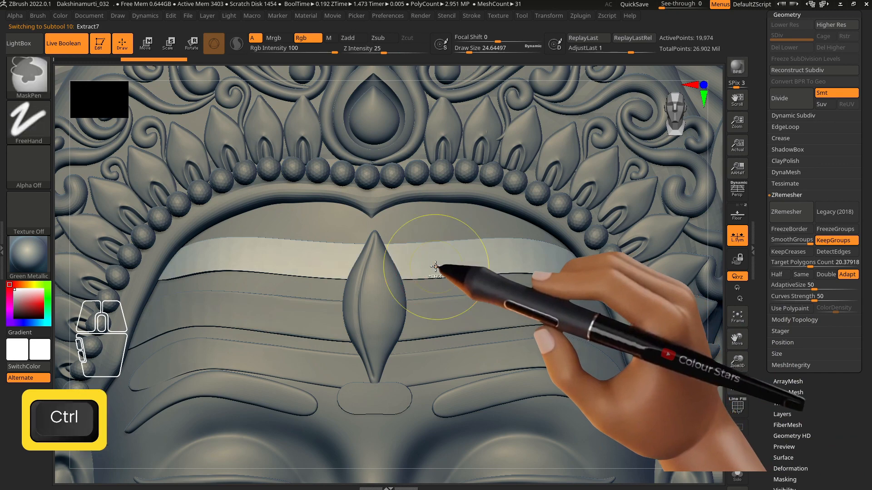
key("x")
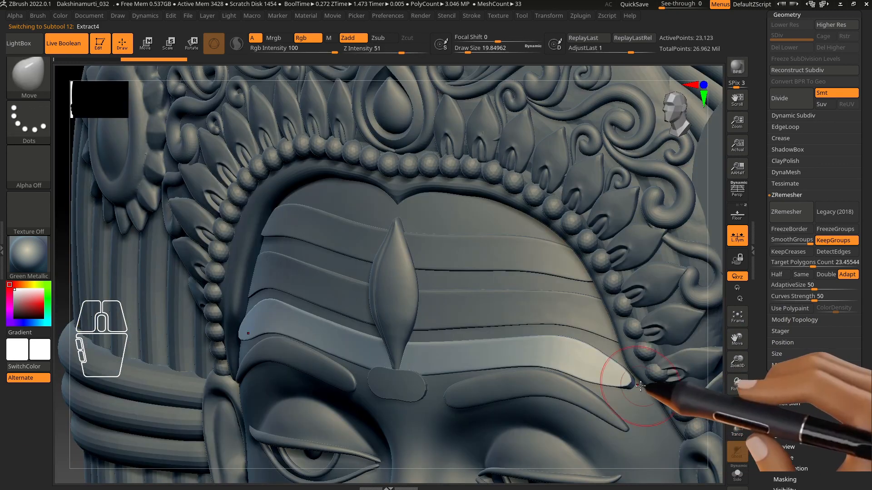
Compare the sculpted head and forehead stripes with the painted reference image from the front
mouse_move(634, 385)
right_mouse_down()
mouse_move(658, 342)
mouse_move(632, 370)
mouse_move(586, 363)
mouse_move(544, 302)
mouse_move(566, 304)
right_mouse_up()
left_click(567, 304, "alt")
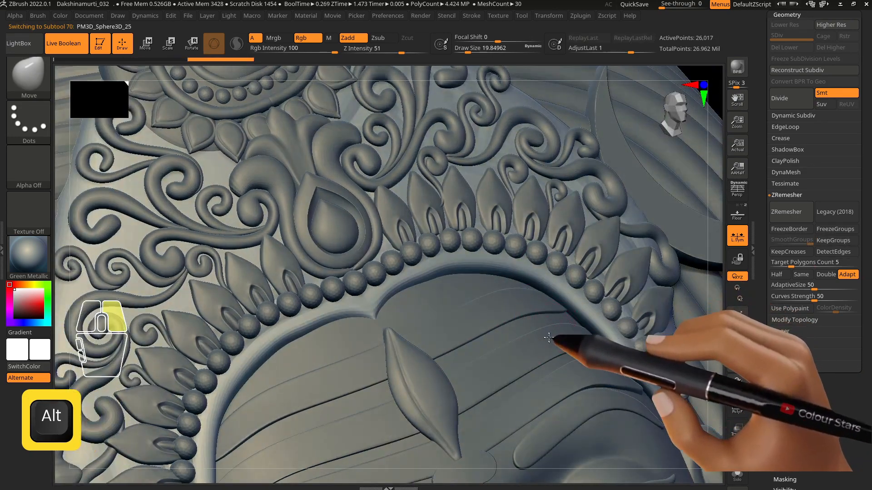
right_click_drag(549, 338, 447, 249, "alt")
right_click_drag(516, 401, 537, 384, "alt")
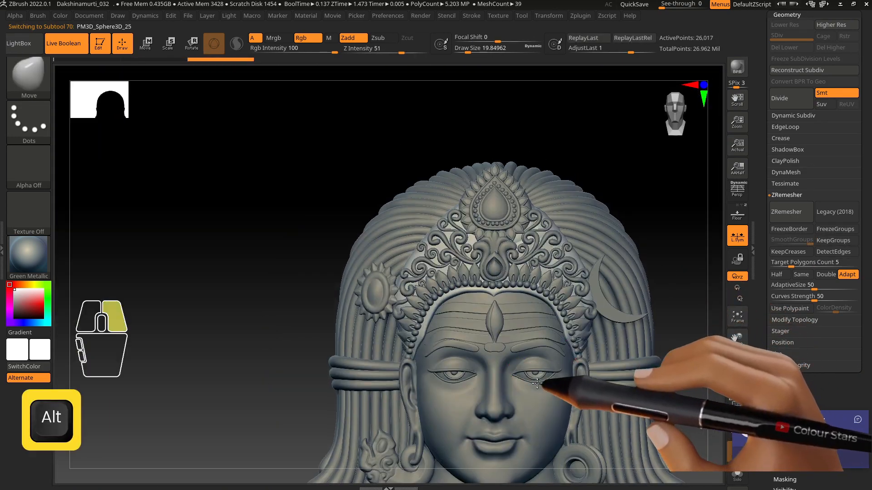
left_click(734, 212)
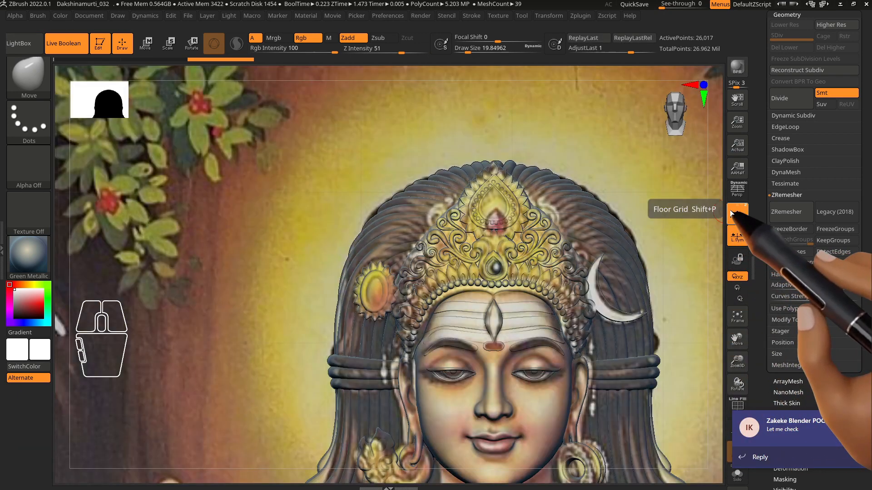
left_click(735, 213)
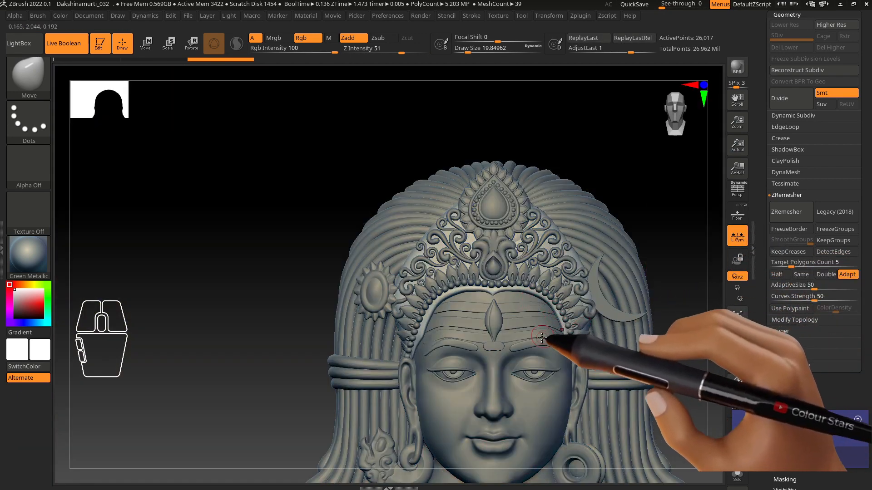
Mask the hairline areas beside the forehead and temples on the head mesh, following the painted reference
left_click(737, 212)
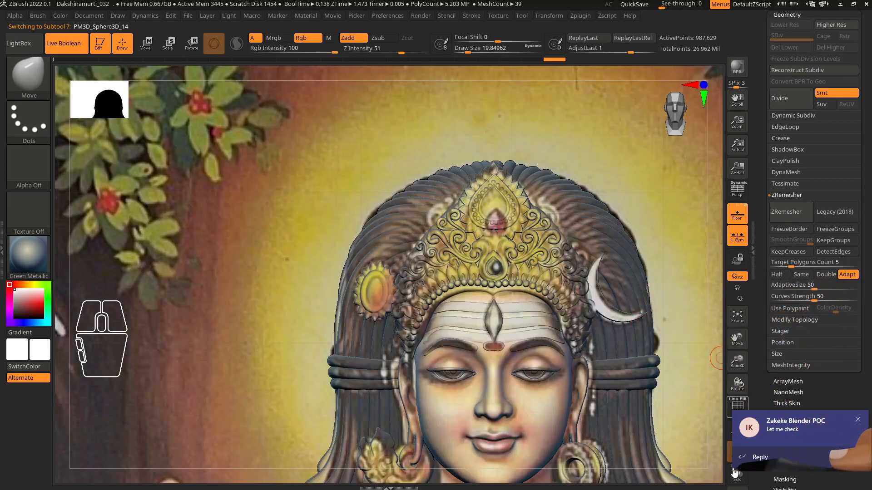
left_click(560, 314, "alt")
mouse_move(560, 313)
right_mouse_down("alt")
mouse_move(533, 297)
mouse_move(517, 255)
right_mouse_up("alt")
key("s")
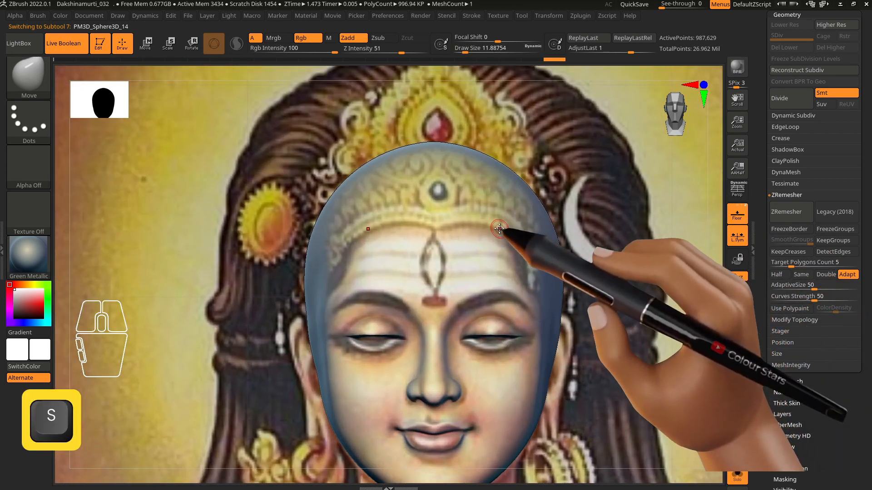
key("ctrl")
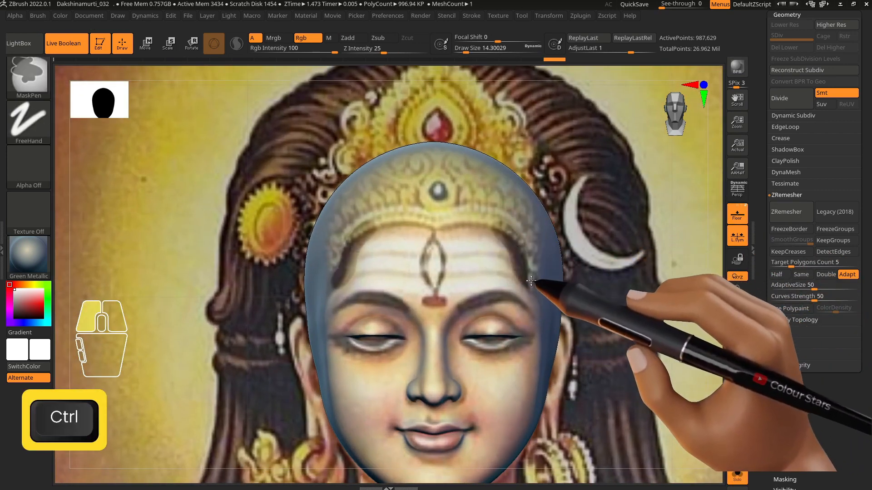
mouse_move(527, 275)
left_mouse_down("ctrl")
mouse_move(553, 328)
mouse_move(502, 227)
mouse_move(550, 320)
left_mouse_up("ctrl")
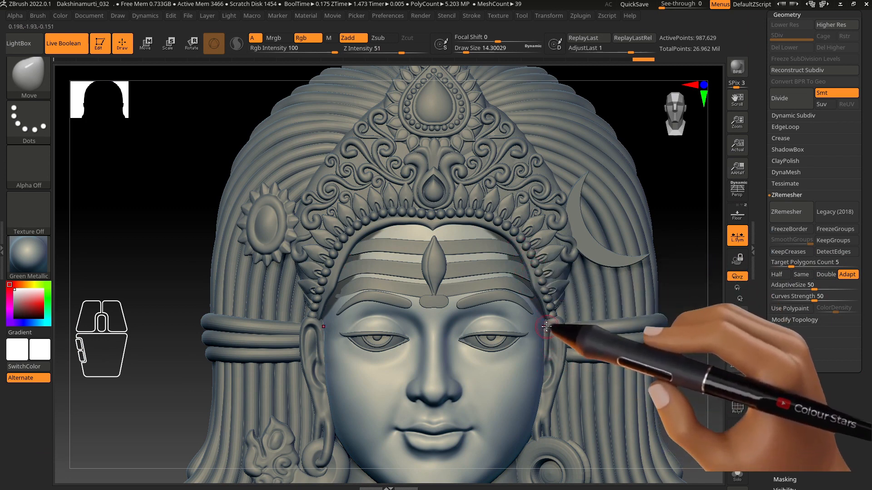
key("ctrl")
left_click_drag(545, 325, 545, 325, "ctrl")
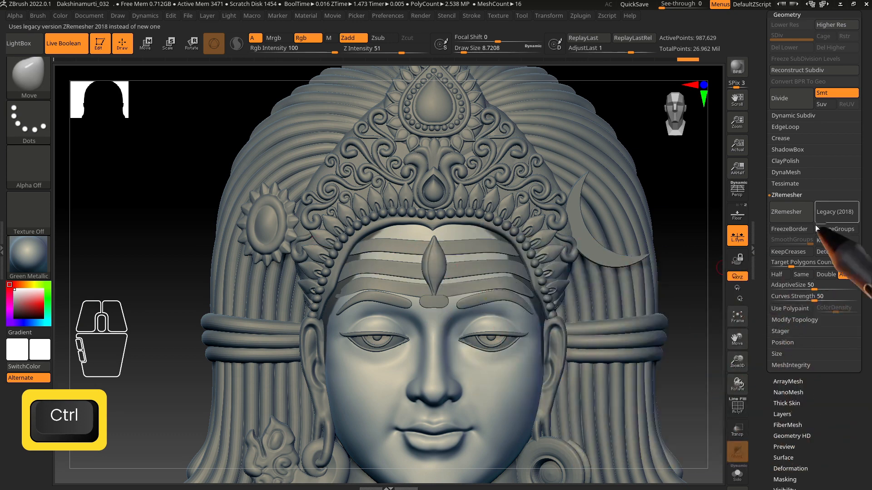
Extract the masked hairline areas as a separate mesh with a thickness of 0.002
left_click_drag(853, 27, 858, 380)
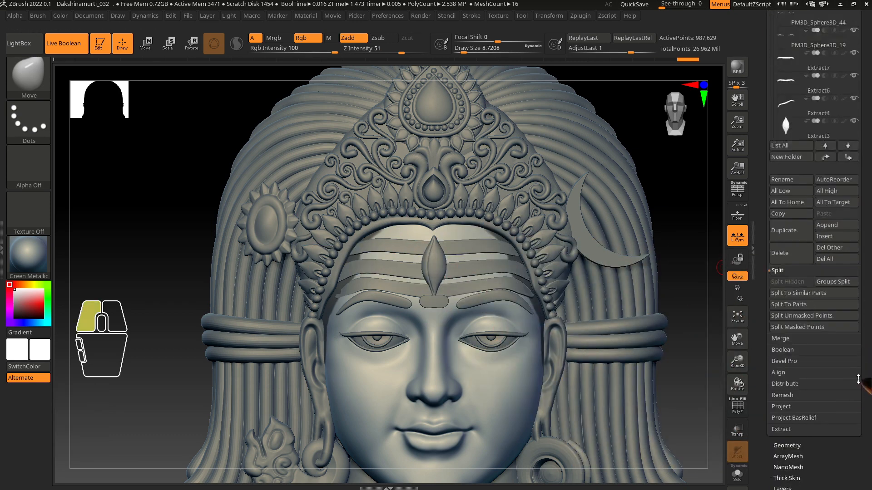
left_click(780, 429)
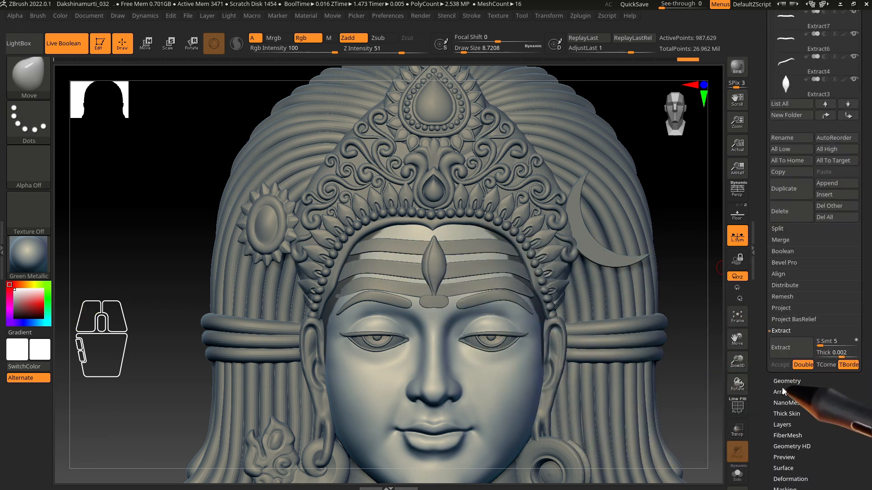
left_click(790, 348)
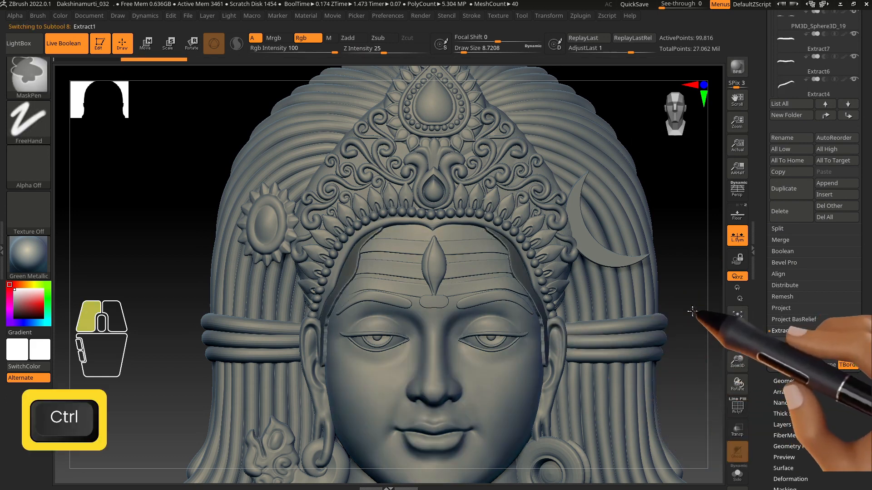
Subdivide and smooth the extracted hairline strips and rebuild them with ZRemesher
key("ctrl+d")
mouse_move(491, 239)
left_mouse_down("shift")
mouse_move(510, 247)
mouse_move(548, 325)
left_mouse_up("shift")
left_click_drag(865, 369, 862, 338)
left_click(787, 349)
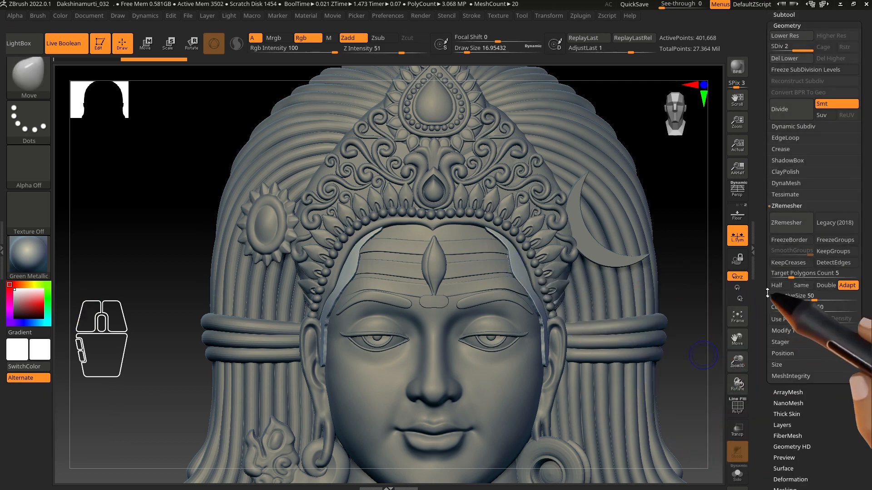
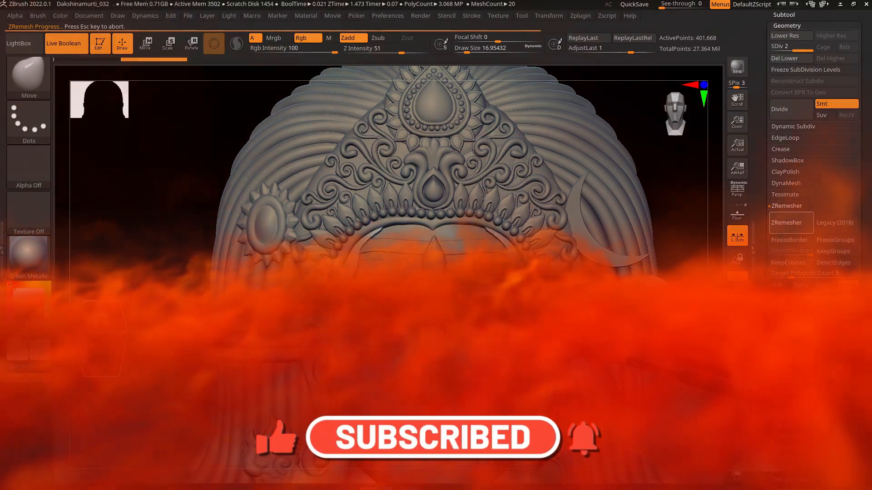
Smooth the remeshed hairline strips along both sides of the forehead down to the ears
key("shift")
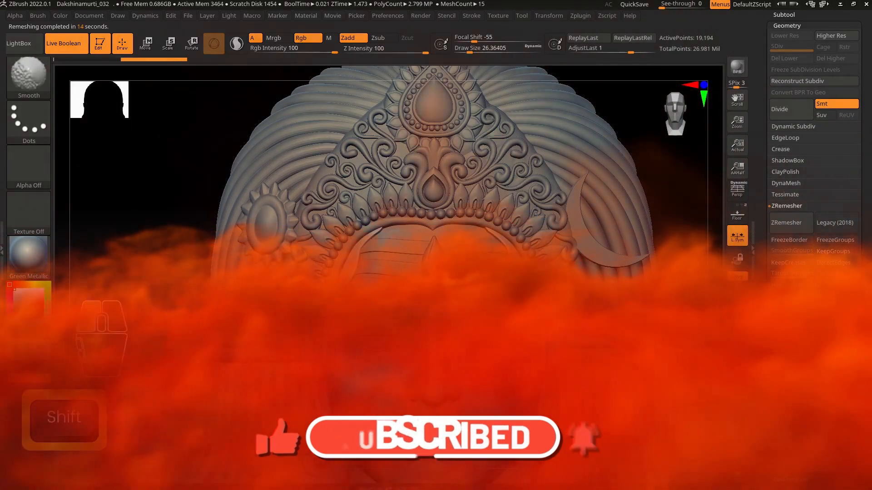
key("ctrl")
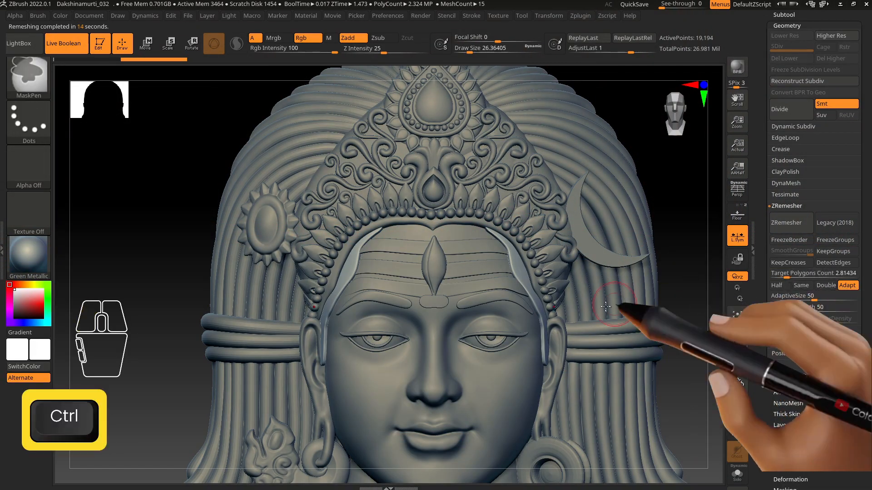
left_click_drag(495, 235, 492, 232, "shift")
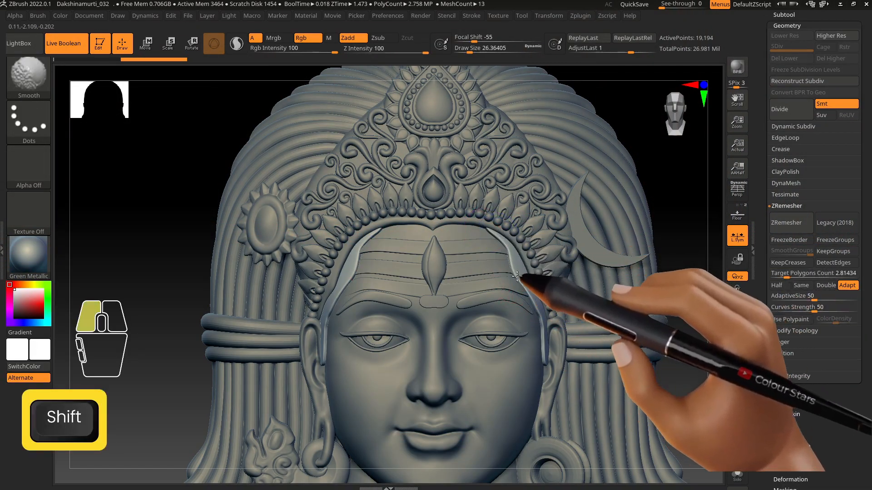
mouse_move(548, 362)
right_mouse_down("shift")
mouse_move(535, 346)
mouse_move(563, 318)
mouse_move(547, 350)
right_mouse_up("shift")
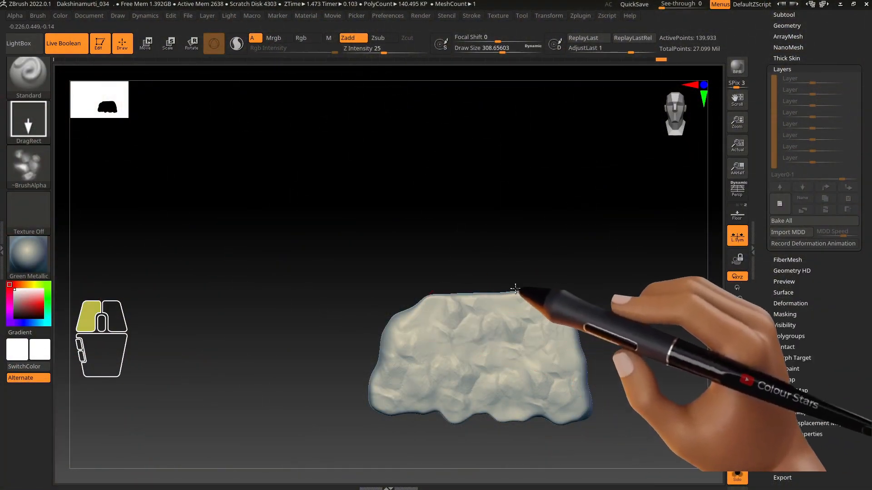
Show the whole sculpture again and select the rock seat for sculpting with the Move brush
left_click(737, 473)
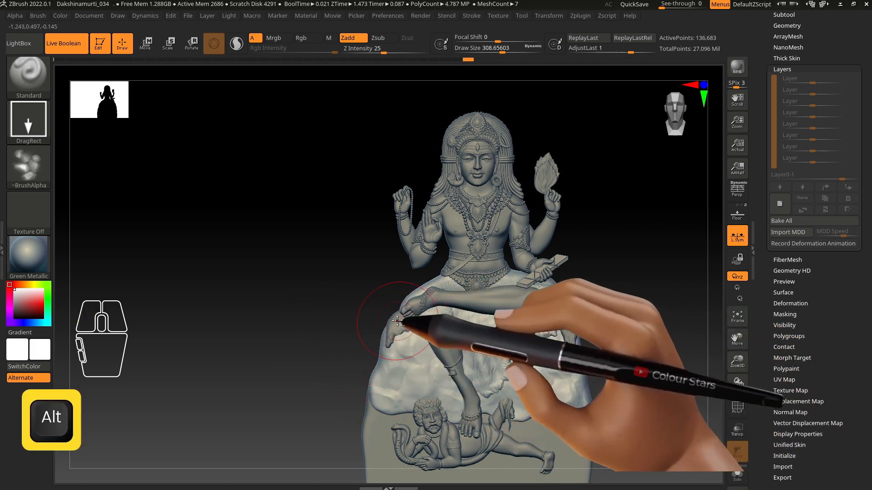
left_click(359, 314, "alt")
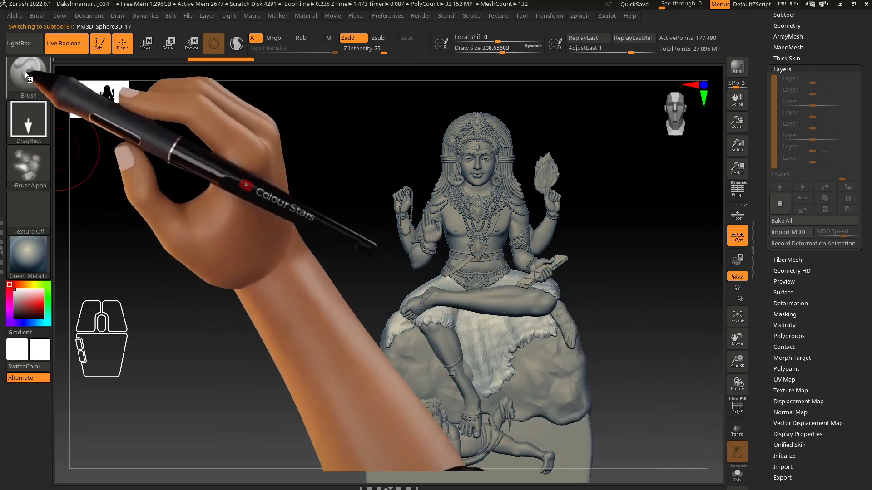
left_click(29, 73)
left_click(249, 346)
left_click(543, 390, "alt")
key("w")
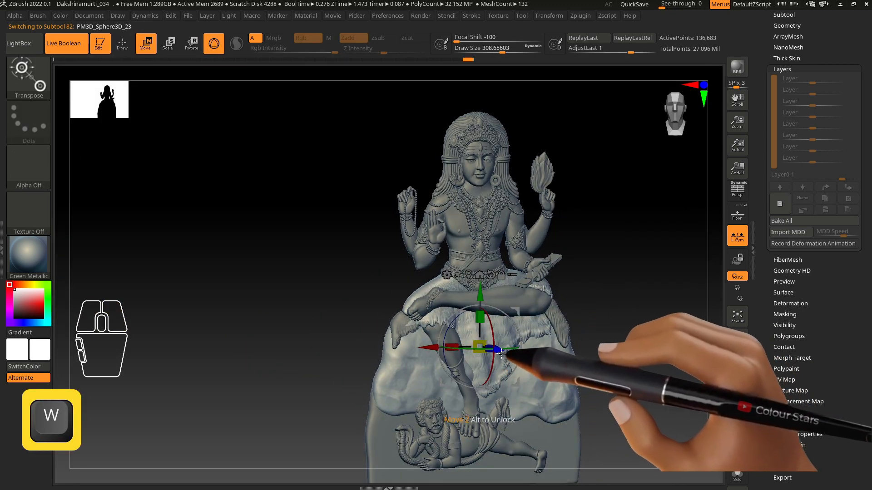
left_click(122, 43)
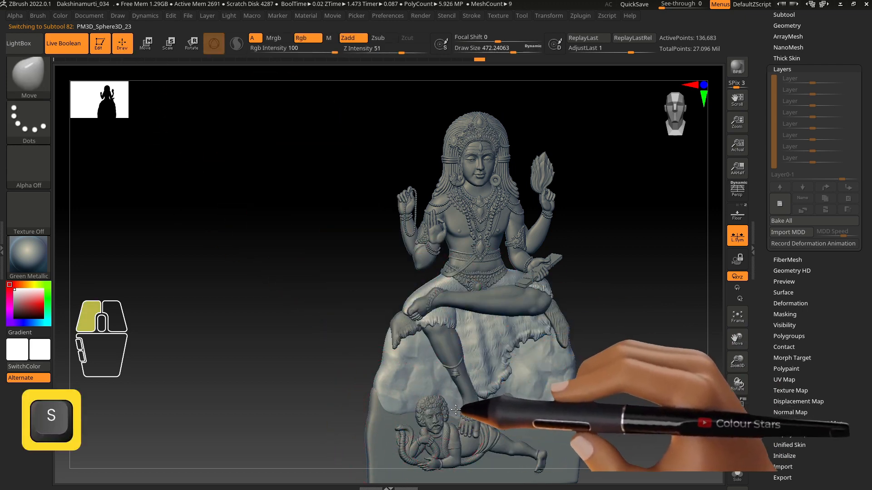
Reshape the lower part of the rock seat around the small reclining figure with the Move brush
right_click_drag(517, 414, 508, 414)
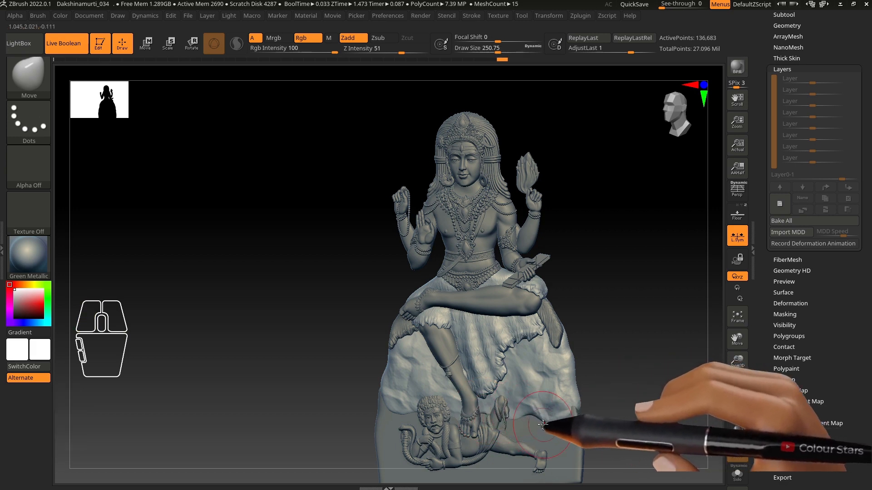
mouse_move(543, 424)
right_mouse_down()
mouse_move(550, 388)
mouse_move(449, 401)
right_mouse_up()
key("shift")
key("s")
left_click(385, 426)
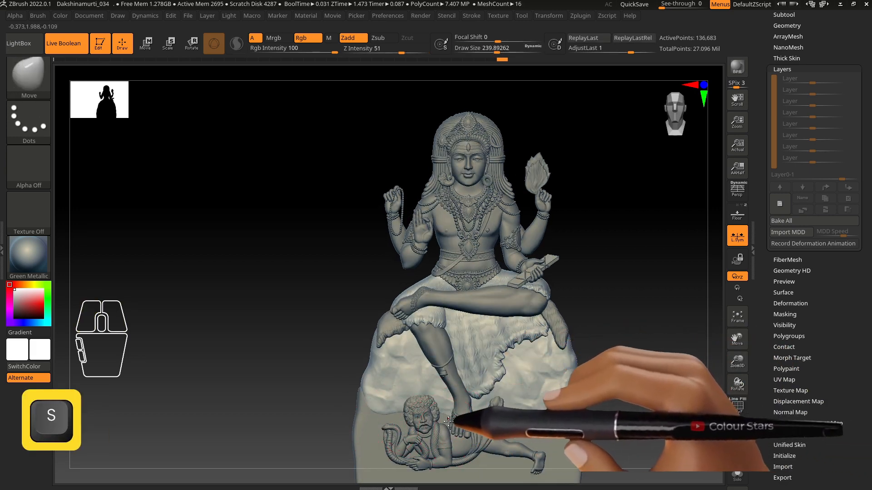
Select the base block beneath the rock and push its side edges into shape with the Move brush
right_click_drag(547, 386, 561, 425, "alt")
left_click(561, 428, "alt")
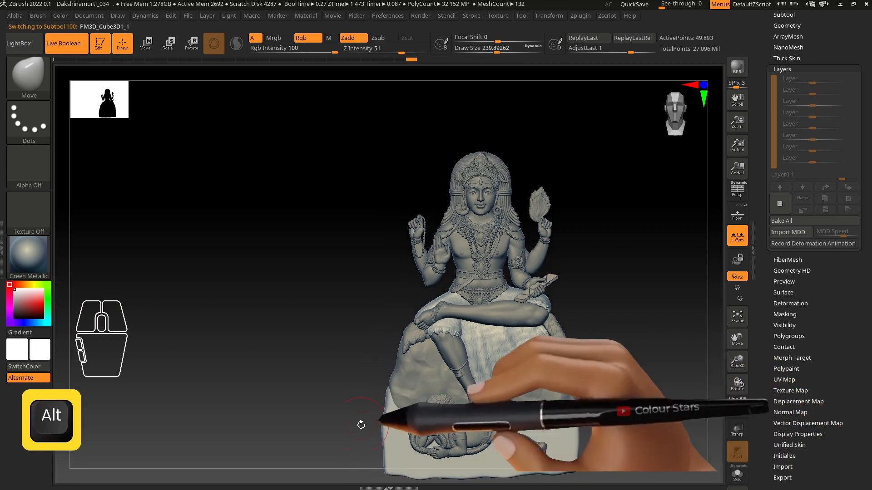
key("s")
mouse_move(381, 416)
left_mouse_down()
mouse_move(393, 419)
mouse_move(391, 394)
left_mouse_up()
right_click_drag(454, 366, 558, 399, "alt")
key("s")
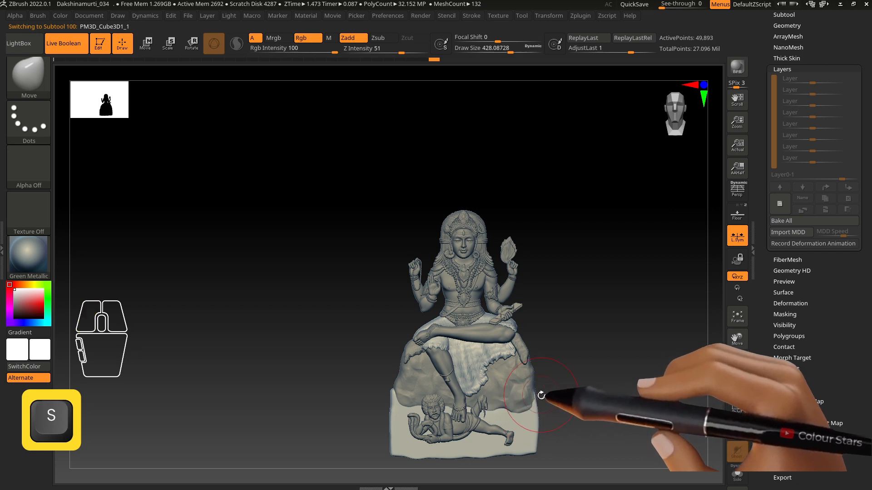
key("s")
left_click_drag(542, 385, 545, 385)
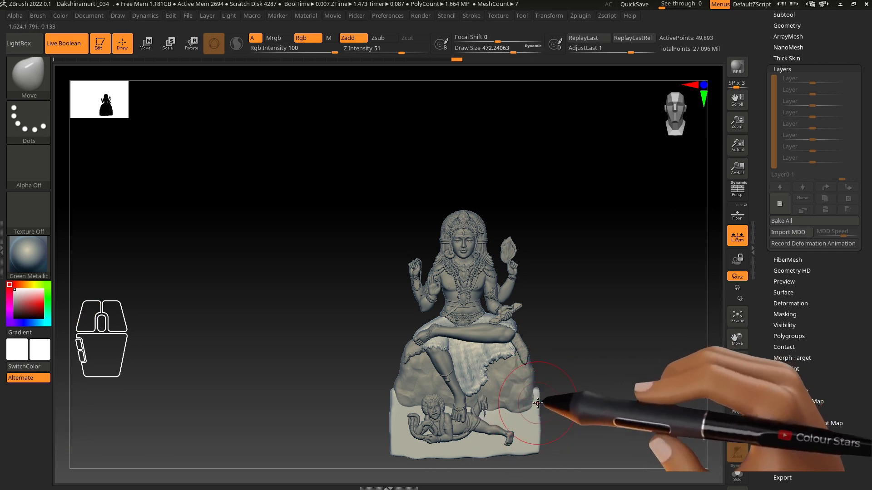
Trim both sides of the base block to straight vertical edges
right_click_drag(560, 336, 554, 317, "alt")
left_click_drag(602, 195, 531, 479, "ctrl+shift")
left_click_drag(332, 292, 388, 479, "ctrl+shift")
left_click_drag(584, 292, 531, 453, "ctrl+shift")
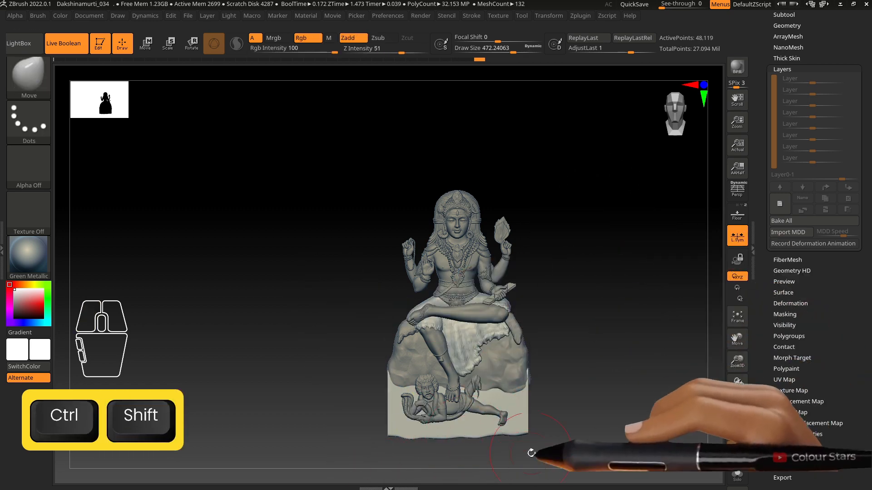
Trim the rock seat's right side flush with the base block, and undo the cut tried on its left side
left_click(522, 381, "alt")
left_click_drag(574, 307, 529, 457, "ctrl+shift")
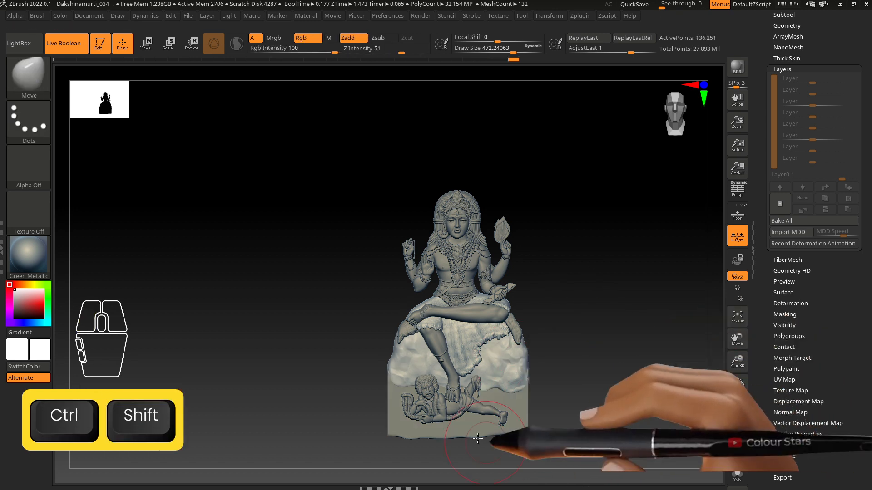
left_click(362, 403, "alt")
left_click_drag(332, 299, 388, 487, "ctrl+shift")
key("ctrl+z")
Select the base block and trim its wavy bottom edge straight
left_click(494, 433, "alt")
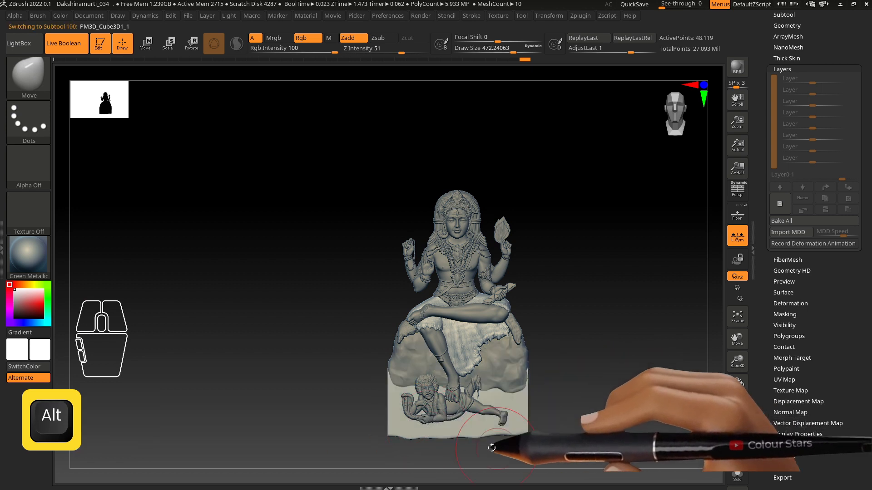
left_click_drag(548, 432, 344, 486, "ctrl+shift")
right_click_drag(558, 375, 582, 335, "alt")
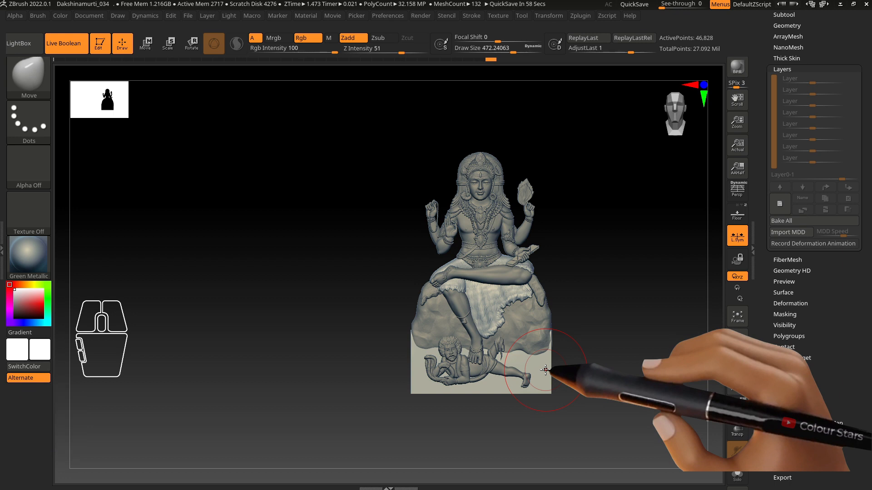
right_click_drag(520, 348, 547, 366, "alt")
key("s")
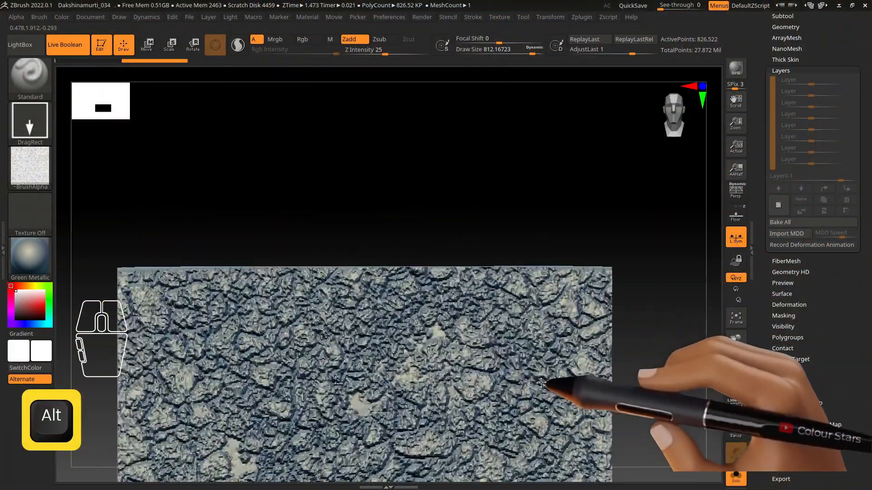
Undo the heavy rock texture stroke on the isolated base block and subdivide the block once more
key("ctrl+z")
key("ctrl+d")
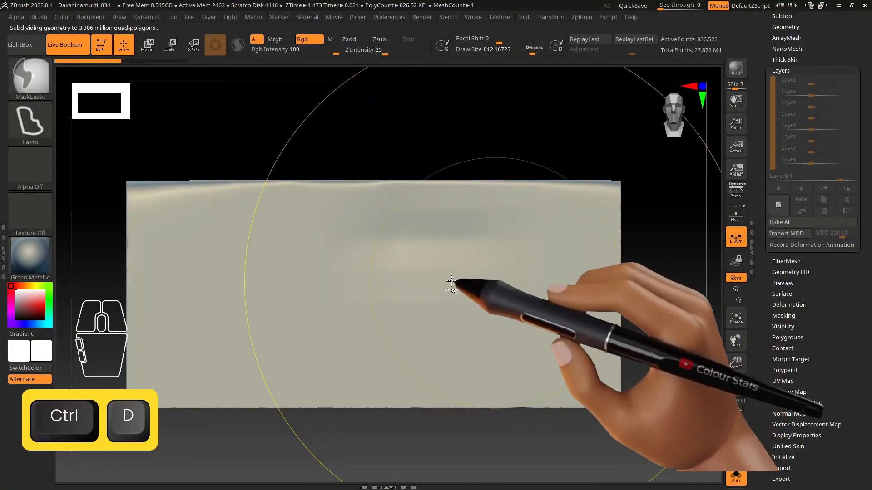
Stamp the cracked stone alpha across the base block's front with draw size about 421 and Z Intensity 9
key("s")
left_click_drag(399, 301, 377, 301)
left_click_drag(367, 54, 369, 54)
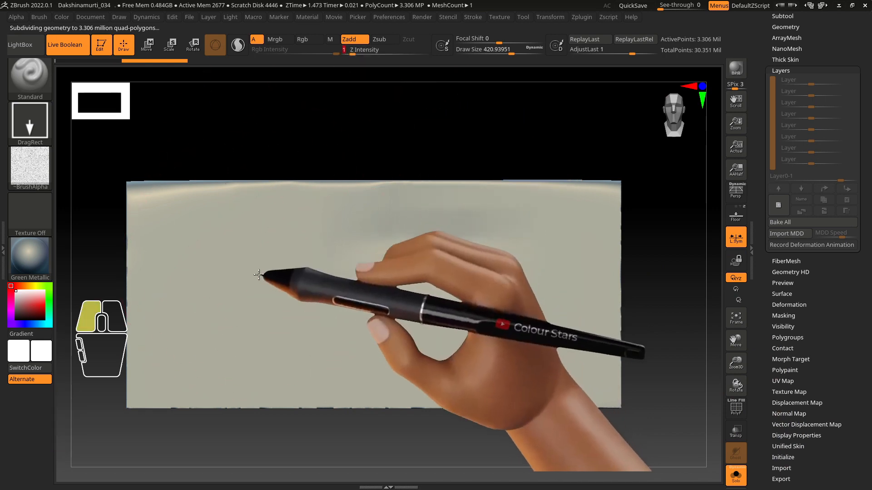
key("ctrl+z")
mouse_move(276, 295)
left_mouse_down()
mouse_move(510, 312)
mouse_move(527, 287)
left_mouse_up()
left_click_drag(676, 398, 699, 408)
left_click_drag(411, 229, 524, 285)
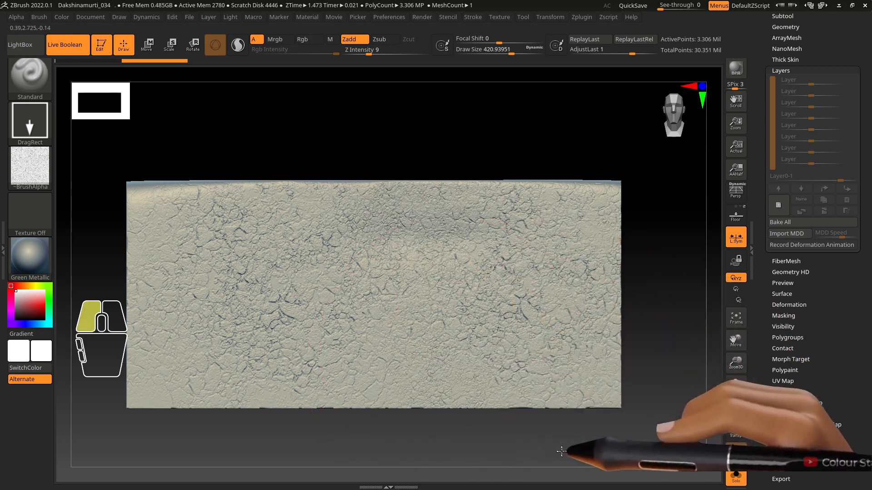
Undo the last crack stamp, then smooth the isolated base block's cracked front at draw size about 359 and show the whole sculpture
key("ctrl+z")
key("s")
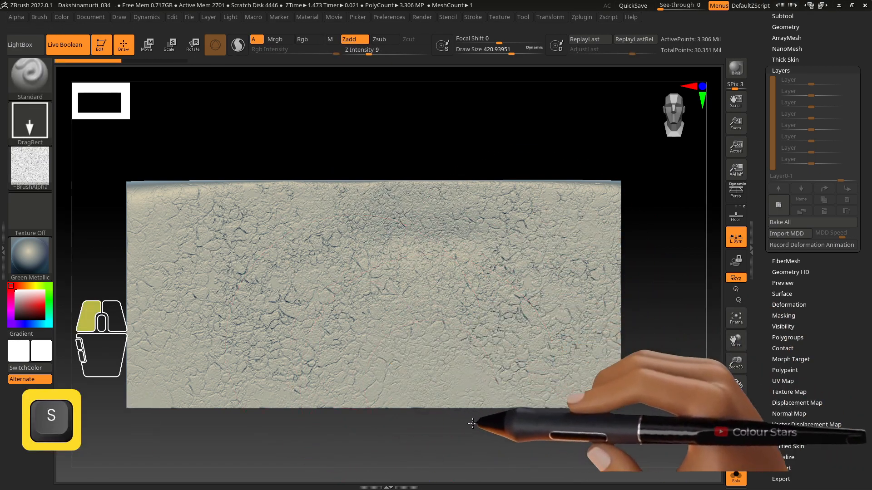
key("shift")
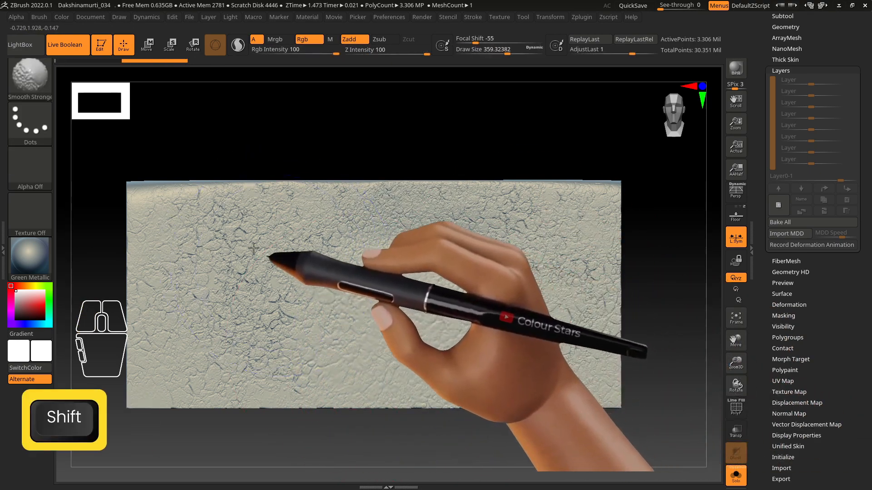
left_click(735, 474)
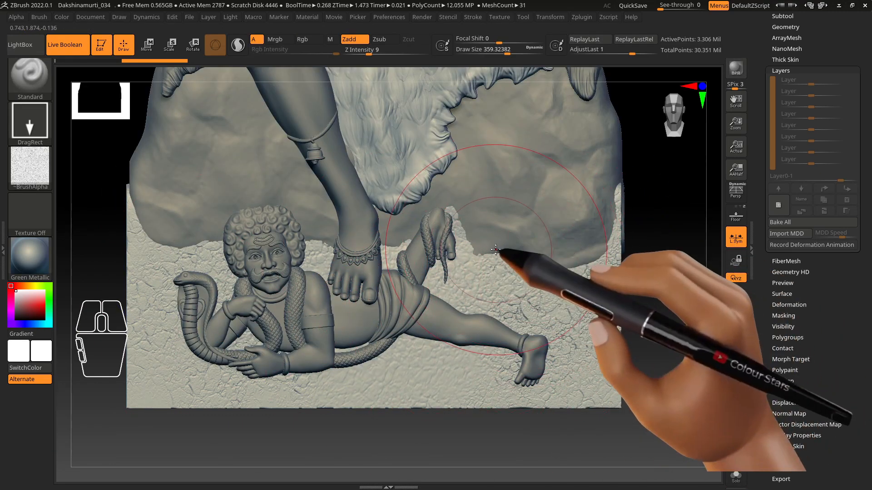
Adjust the base block's upper edge behind the reclining figure with the Move brush at draw size about 256
key("b")
left_click(400, 310)
left_click_drag(449, 242, 453, 237)
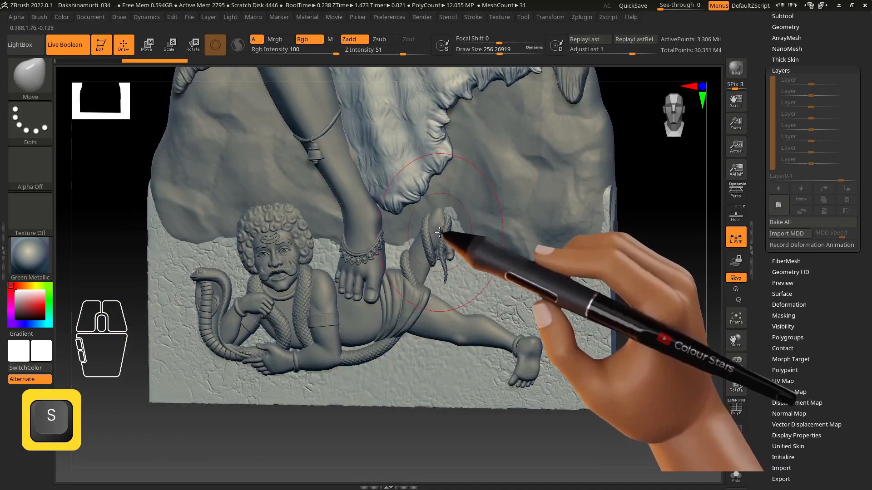
mouse_move(311, 236)
left_mouse_down()
mouse_move(272, 237)
mouse_move(316, 237)
left_mouse_up()
left_click_drag(550, 259, 550, 256)
mouse_move(550, 256)
right_mouse_down()
mouse_move(549, 241)
mouse_move(560, 258)
right_mouse_up()
left_click_drag(560, 258, 563, 264)
right_click_drag(563, 264, 546, 271, "shift")
right_click_drag(437, 296, 458, 265, "alt")
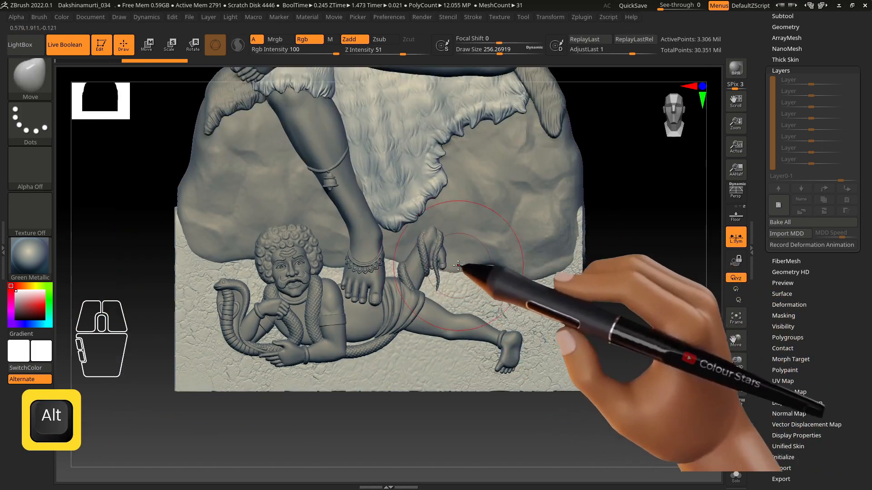
Select the rock seat and pull its lower right corner outward to the base block's side with the Move brush
left_click(465, 278, "alt")
key("s")
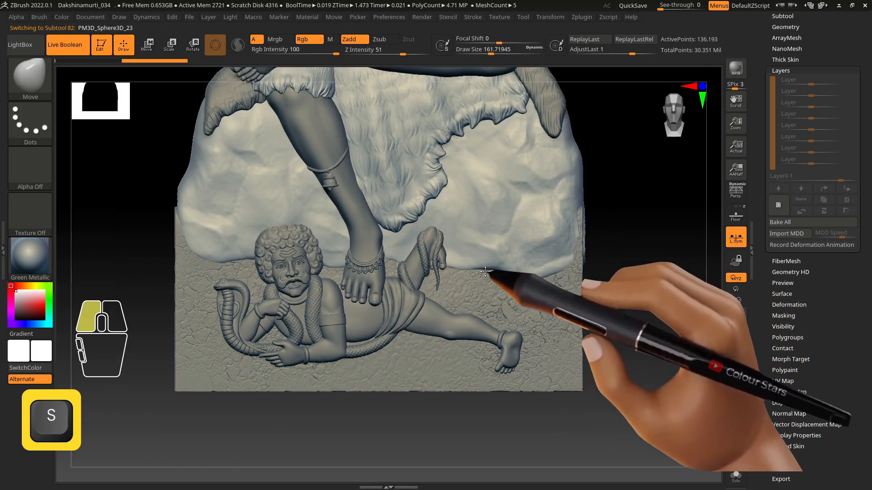
mouse_move(552, 268)
left_mouse_down()
mouse_move(572, 253)
mouse_move(578, 272)
left_mouse_up()
right_click_drag(581, 281, 566, 278)
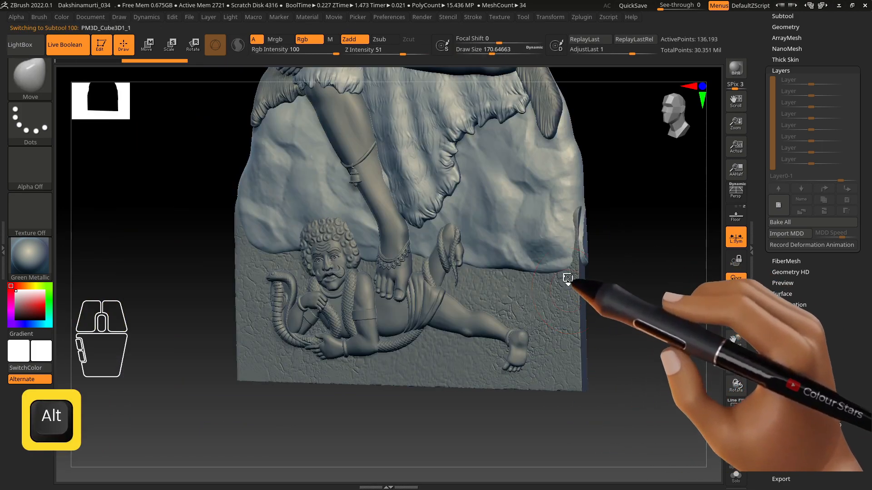
Pull the rock seat's lower left edge outward past the base block's side with the Move brush at draw size about 157
left_click(567, 279, "alt")
key("s")
mouse_move(584, 227)
right_mouse_down()
mouse_move(543, 285)
mouse_move(522, 281)
right_mouse_up()
left_click(469, 274, "alt")
key("s")
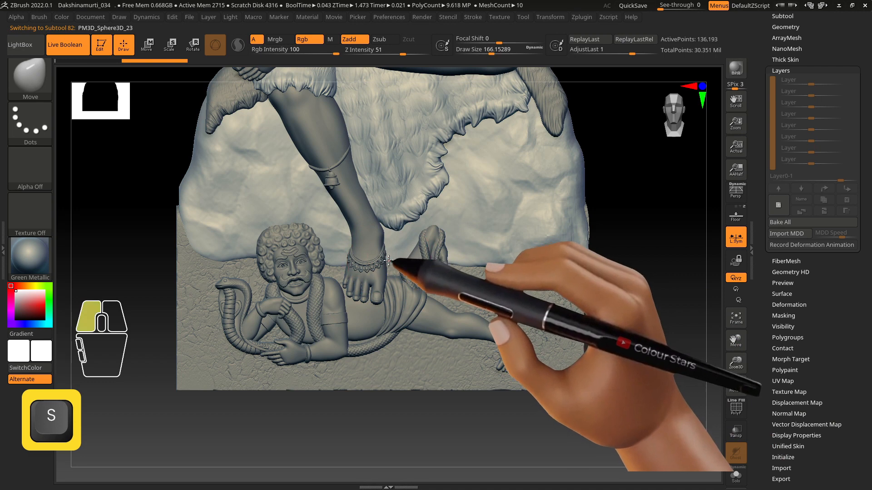
left_click_drag(222, 266, 176, 251)
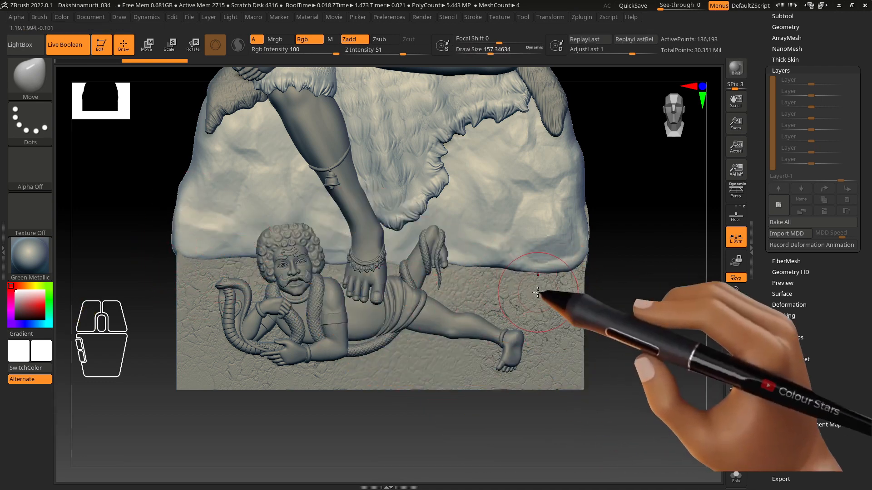